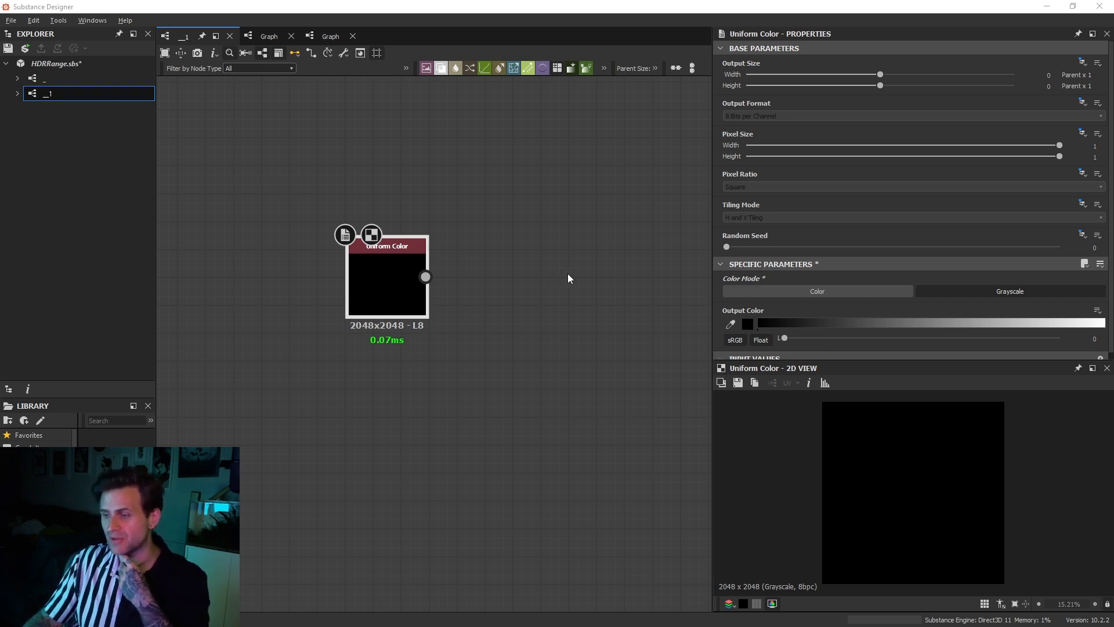
# Step: Add a Clouds 2 node and place it directly below the Uniform Color node
pyautogui.scroll(4, 407, 276)
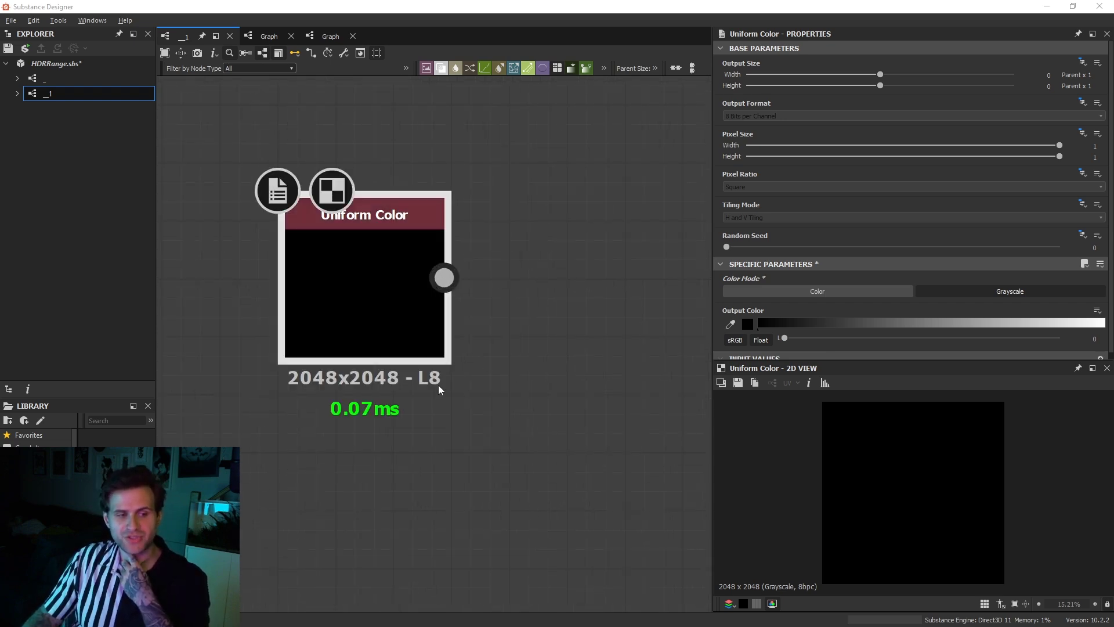
pyautogui.scroll(1, 431, 352)
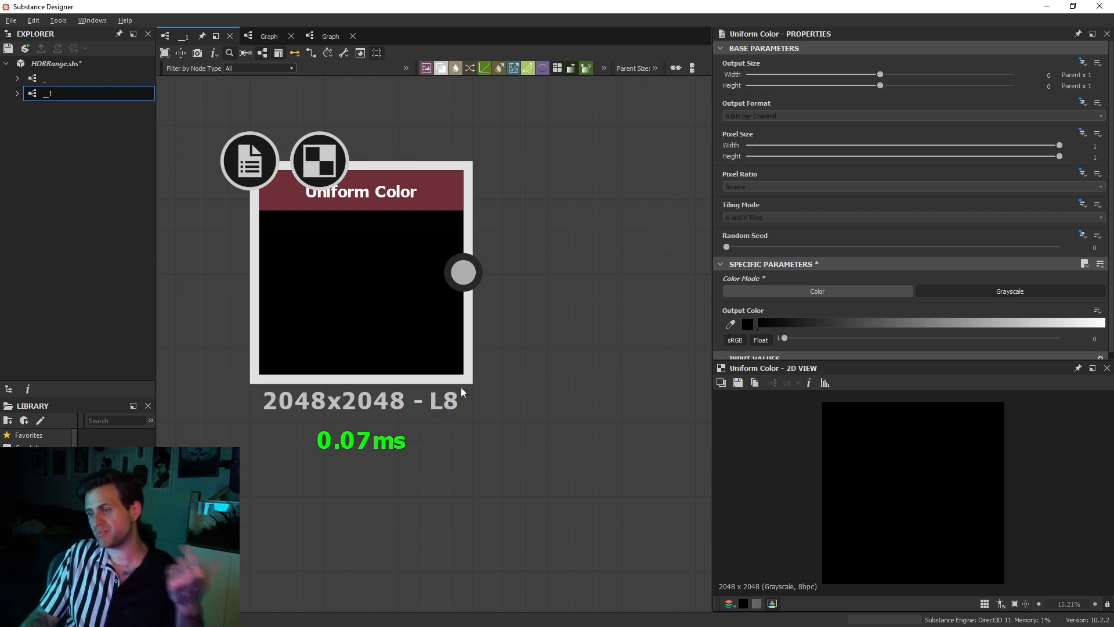
pyautogui.scroll(-3, 459, 382)
pyautogui.press('space')
pyautogui.write('cloud')
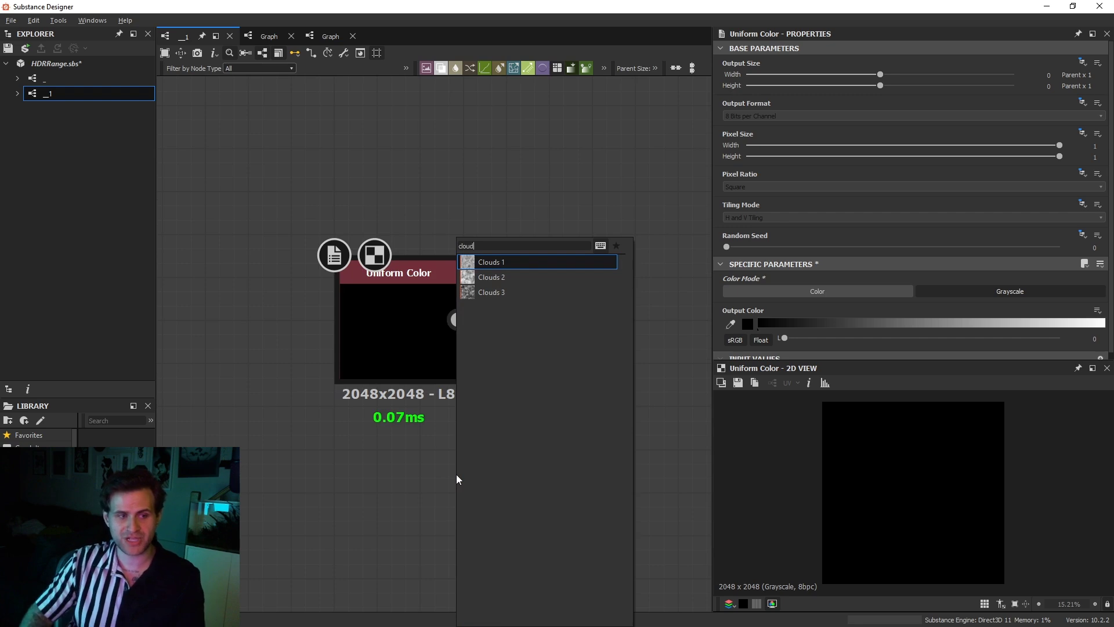
pyautogui.press('Down')
pyautogui.press('Return')
pyautogui.moveTo(456, 472); pyautogui.dragTo(415, 484)
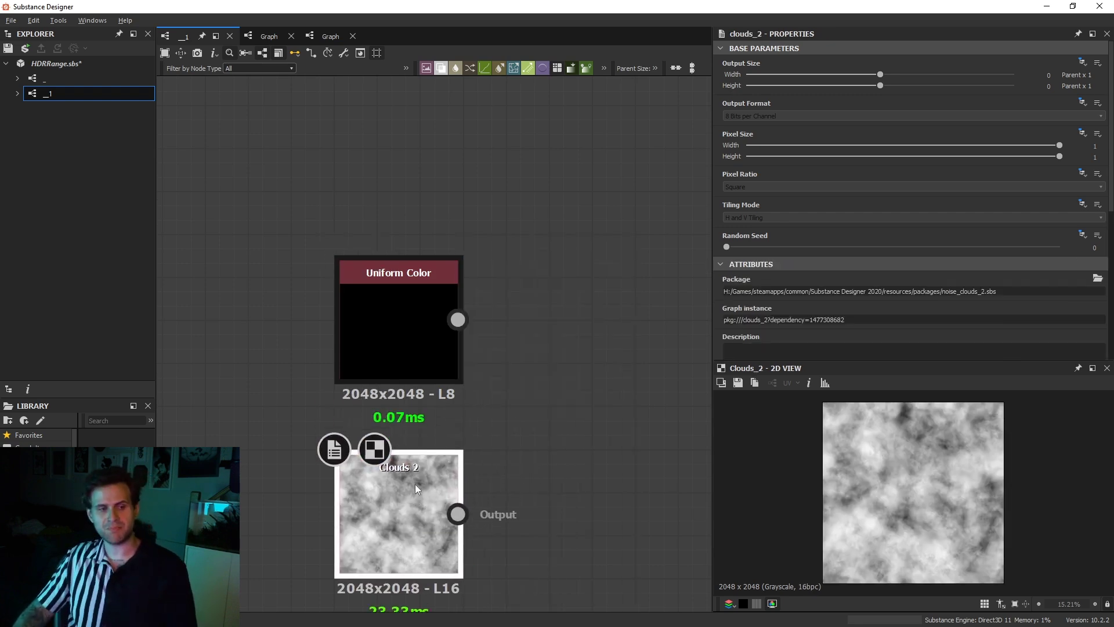
pyautogui.moveTo(458, 464); pyautogui.dragTo(481, 379, button='middle')
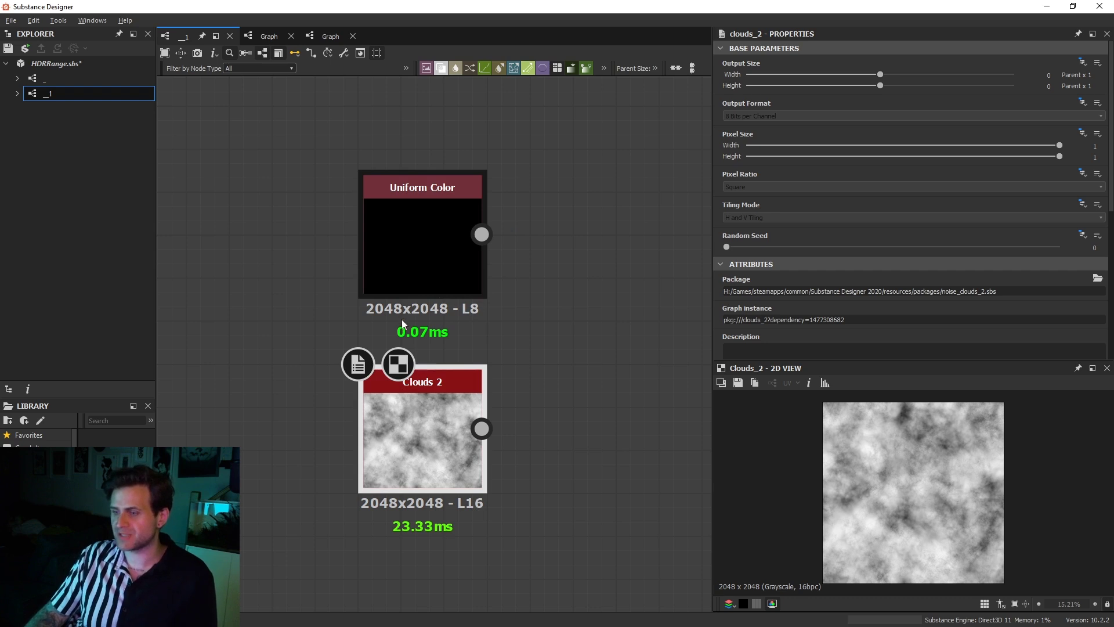
# Step: Add a Perlin Noise node and align it below the Clouds 2 node
pyautogui.scroll(-2, 420, 255)
pyautogui.moveTo(431, 301); pyautogui.dragTo(443, 232, button='middle')
pyautogui.click(438, 406)
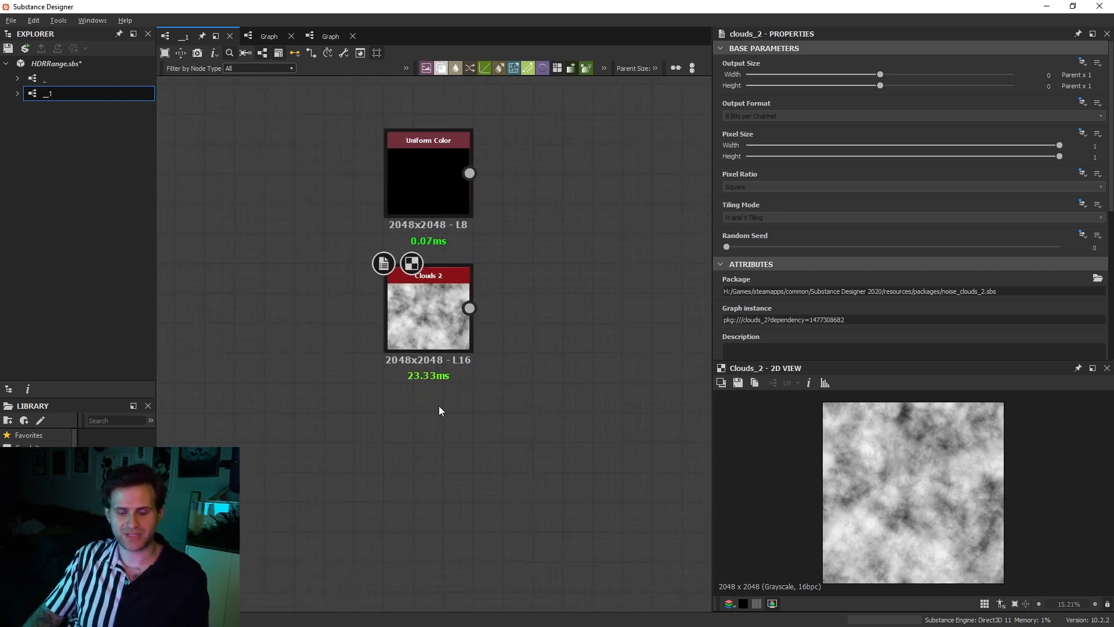
pyautogui.press('space')
pyautogui.write('per')
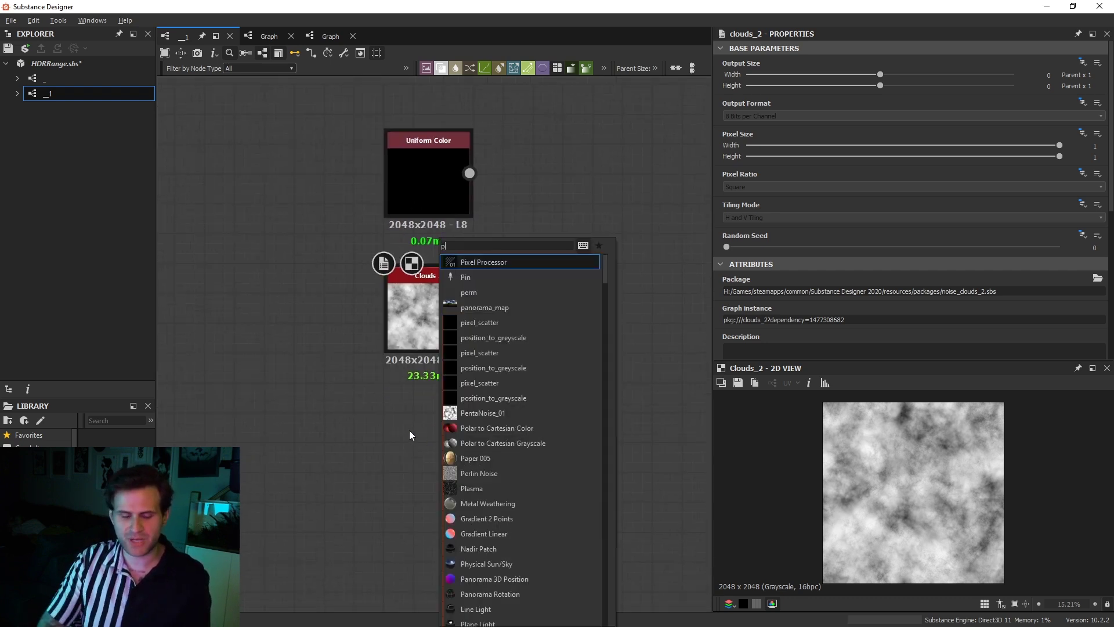
pyautogui.click(480, 277)
pyautogui.moveTo(457, 413); pyautogui.dragTo(446, 458)
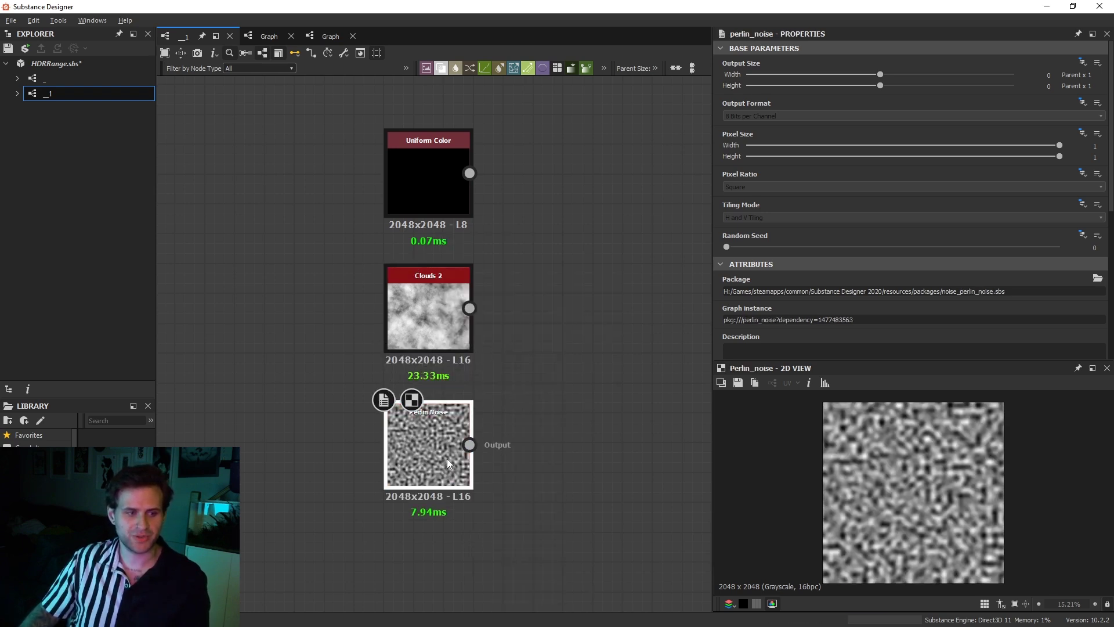
# Step: Reduce the Perlin Noise scale for larger noise shapes and feed the noise into a new Transformation 2D node
pyautogui.scroll(-5, 809, 236)
pyautogui.moveTo(844, 272); pyautogui.dragTo(772, 277)
pyautogui.scroll(3, 469, 493)
pyautogui.moveTo(555, 418); pyautogui.dragTo(488, 420, button='middle')
pyautogui.click(545, 373)
pyautogui.press('space')
pyautogui.press('Escape')
pyautogui.moveTo(400, 378); pyautogui.dragTo(478, 404)
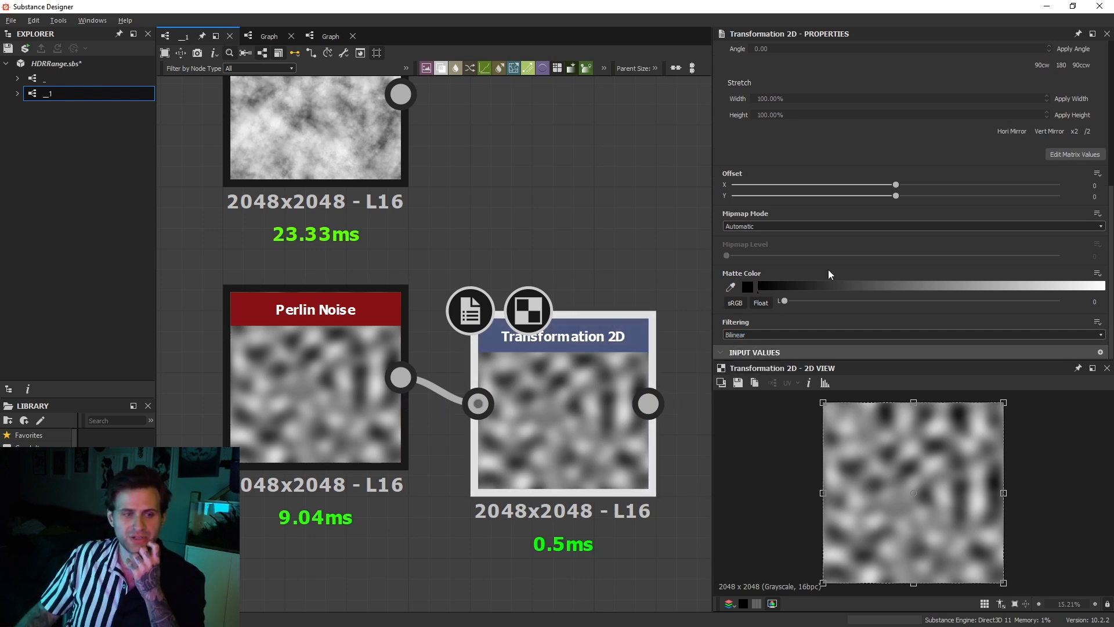
# Step: Make the Transformation 2D node's output format absolute and set it to 8 Bits per Channel
pyautogui.scroll(5, 720, 317)
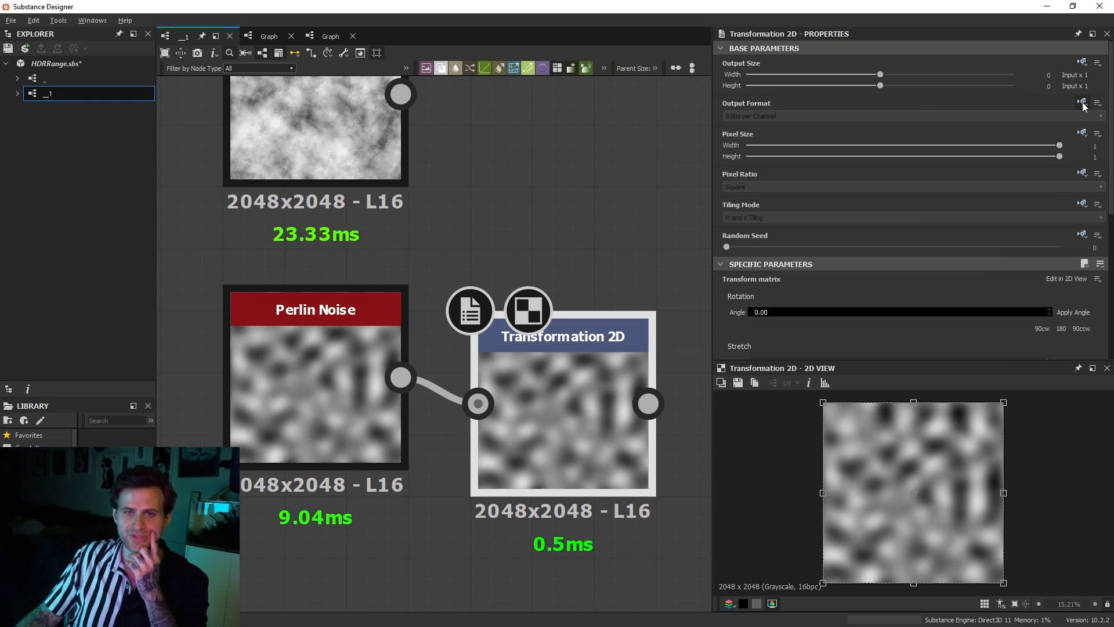
pyautogui.click(1083, 104)
pyautogui.click(1067, 147)
pyautogui.click(780, 116)
pyautogui.click(766, 126)
pyautogui.scroll(-3, 636, 509)
pyautogui.scroll(1, 598, 475)
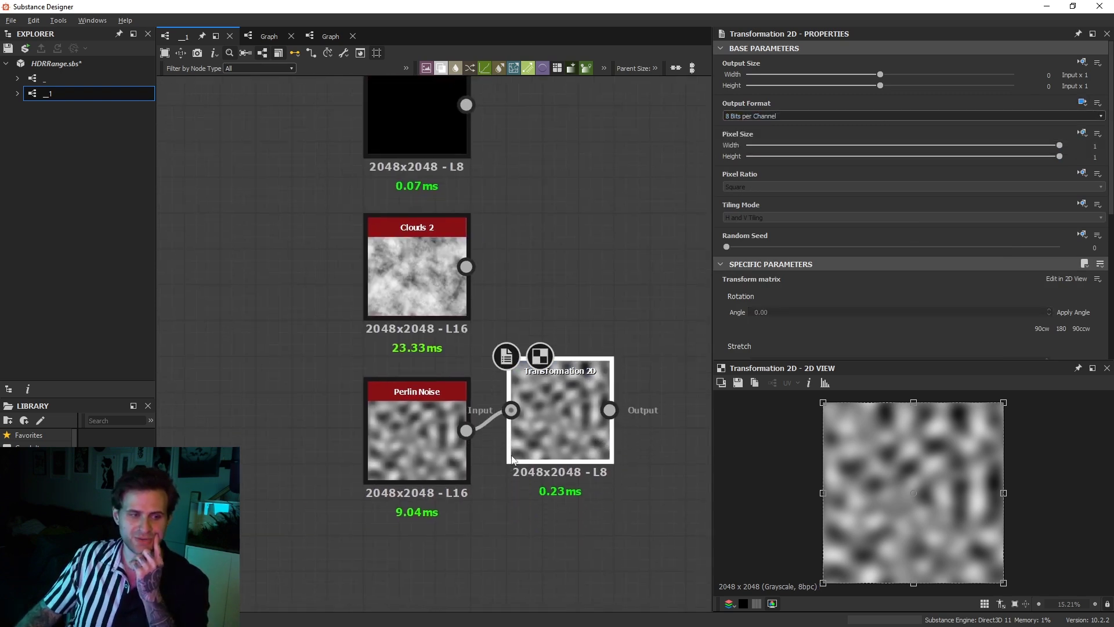
pyautogui.scroll(3, 512, 460)
# Step: Add a Levels node after Transformation 2D, connect the two, and bring the Levels histogram into view
pyautogui.scroll(-6, 612, 434)
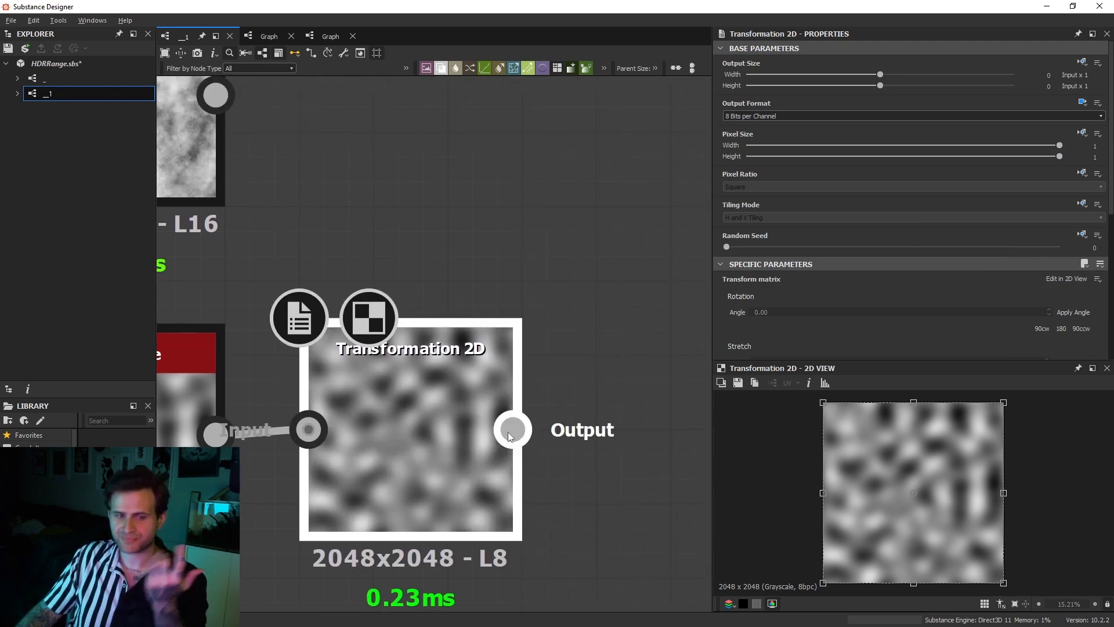
pyautogui.press('space')
pyautogui.write('levels')
pyautogui.press('Return')
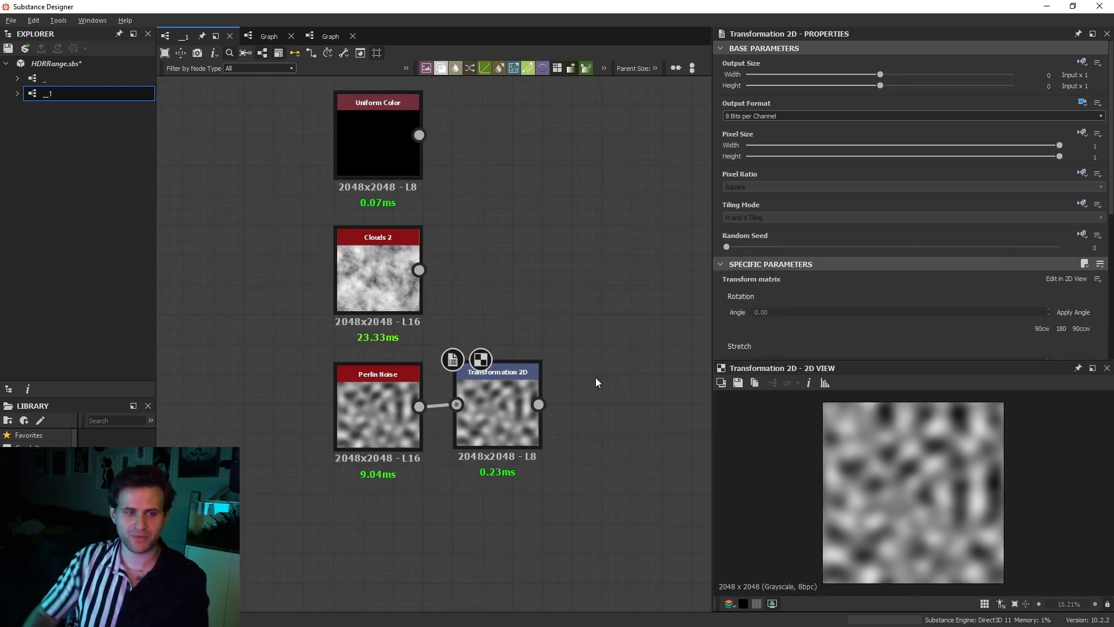
pyautogui.moveTo(601, 413); pyautogui.dragTo(601, 427)
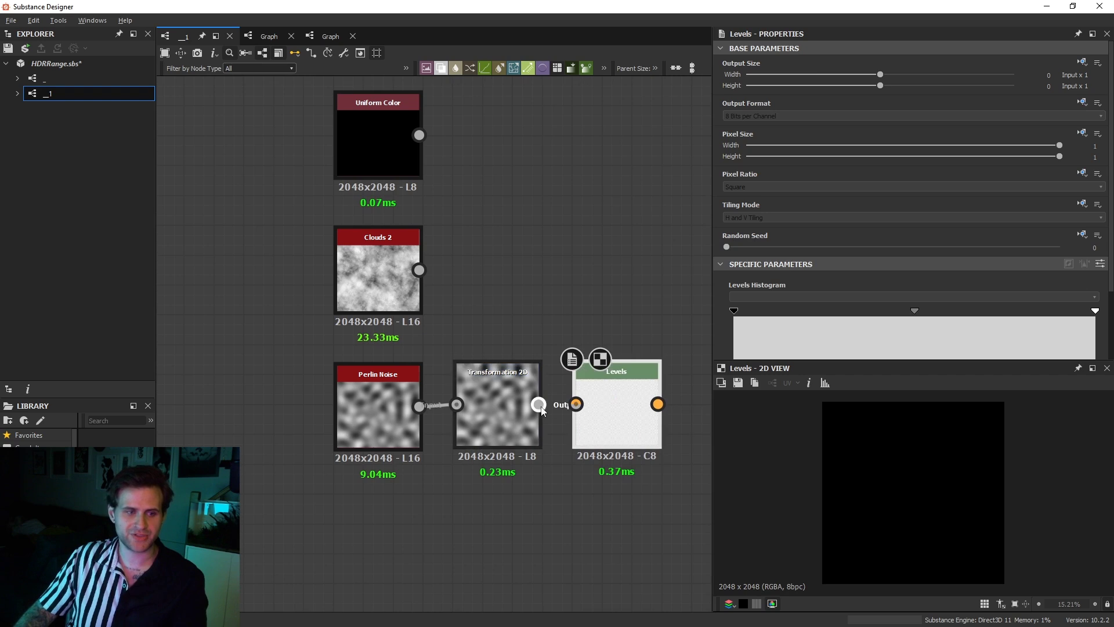
pyautogui.moveTo(539, 404); pyautogui.dragTo(589, 406)
pyautogui.scroll(-2, 928, 227)
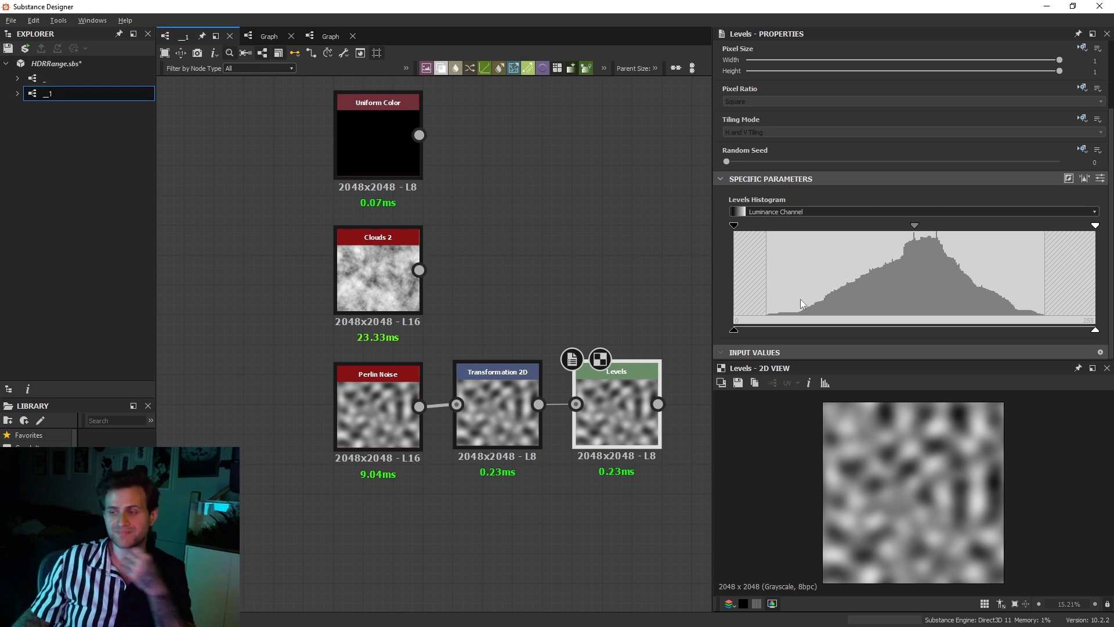
pyautogui.moveTo(631, 433); pyautogui.dragTo(516, 455, button='middle')
pyautogui.scroll(-1, 516, 456)
pyautogui.click(639, 369)
pyautogui.press('space')
pyautogui.write('nom')
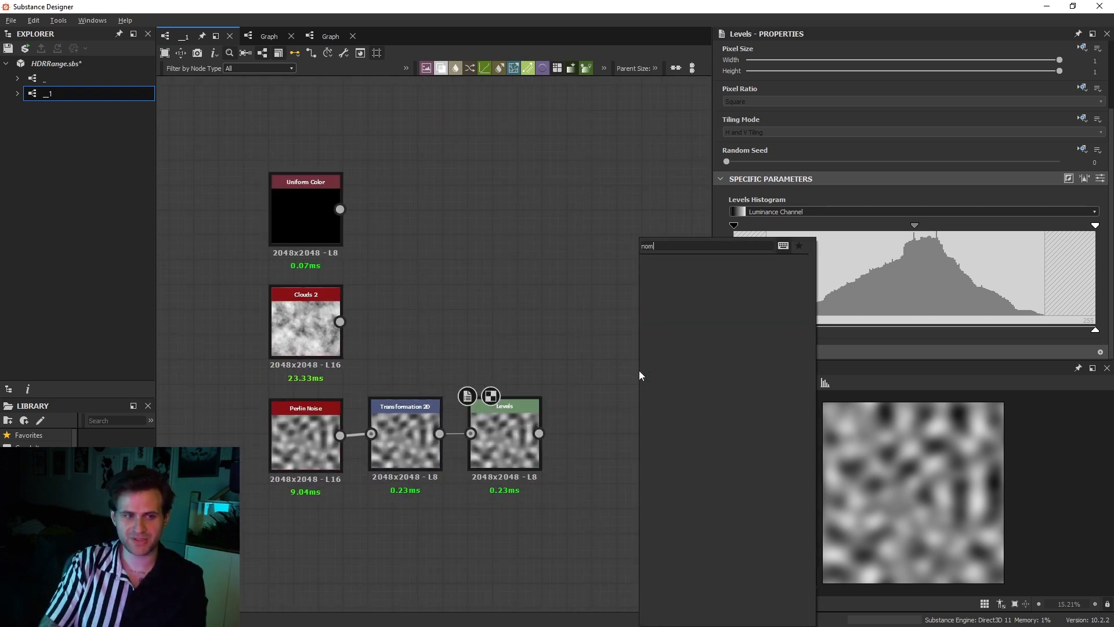
pyautogui.press('BackSpace')
pyautogui.press('BackSpace')
pyautogui.press('Escape')
# Step: Connect the Levels output to the existing Normal node and inspect the normal map's pixels closely in the 2D preview
pyautogui.scroll(-2, 595, 418)
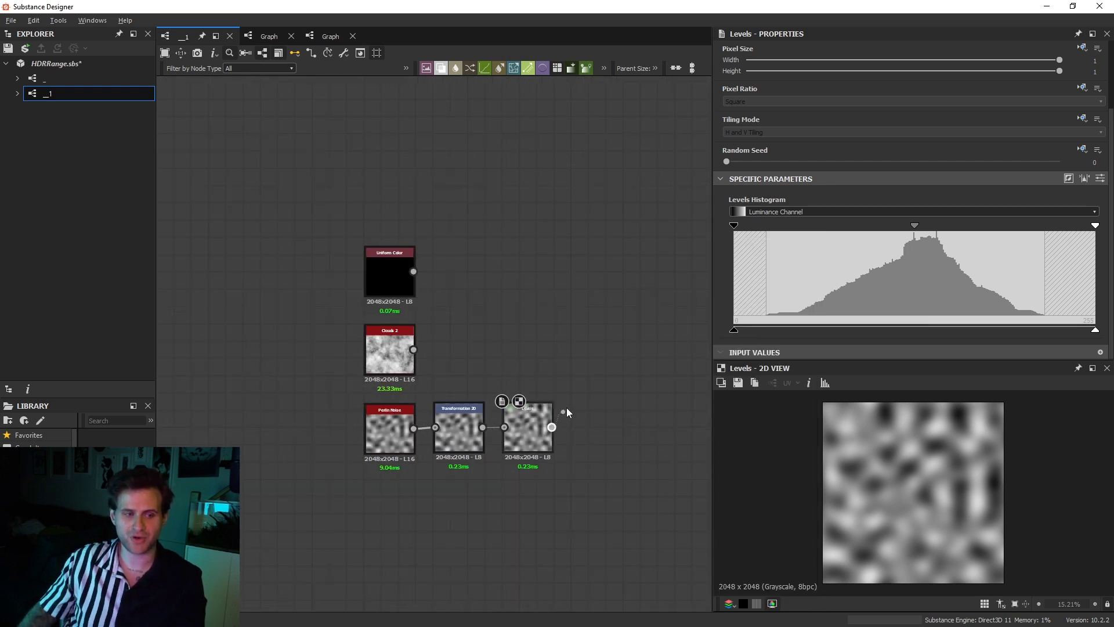
pyautogui.click(552, 424)
pyautogui.moveTo(554, 423); pyautogui.dragTo(268, 497, button='middle')
pyautogui.moveTo(621, 215); pyautogui.dragTo(527, 249, button='middle')
pyautogui.click(573, 198)
pyautogui.doubleClick(590, 207)
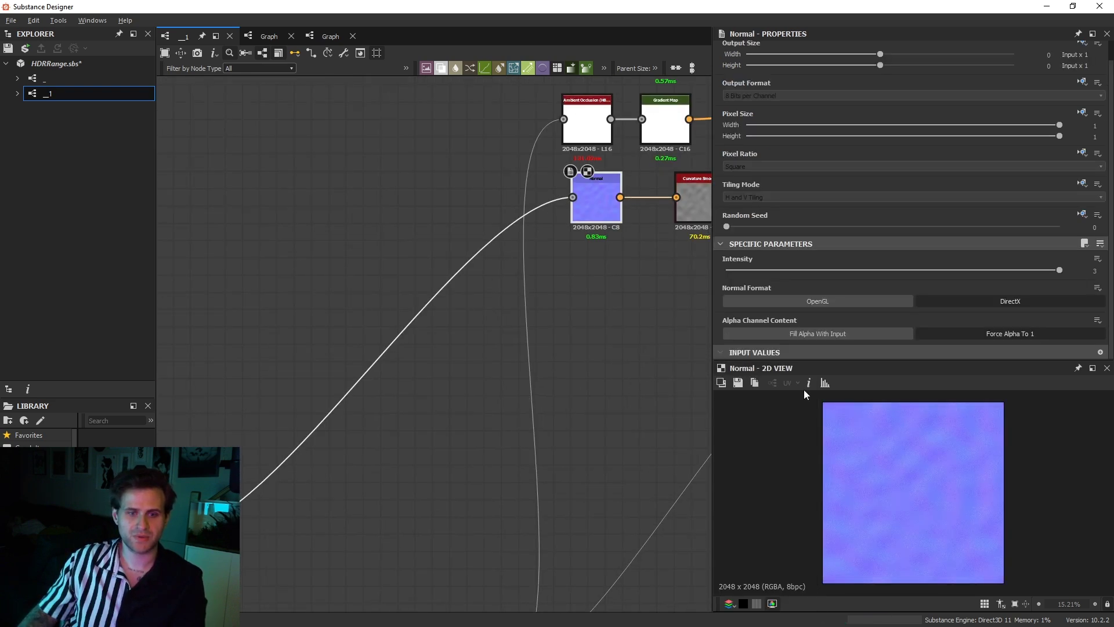
pyautogui.scroll(8, 913, 473)
pyautogui.scroll(10, 928, 477)
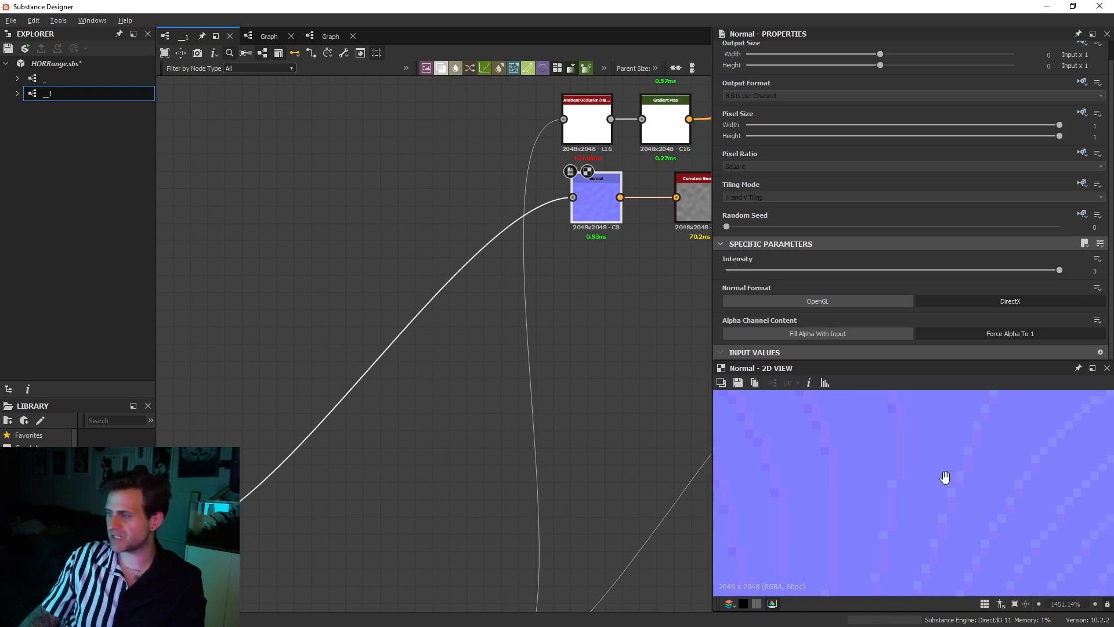
pyautogui.moveTo(952, 482); pyautogui.dragTo(889, 428, button='middle')
pyautogui.moveTo(922, 468); pyautogui.dragTo(887, 440, button='middle')
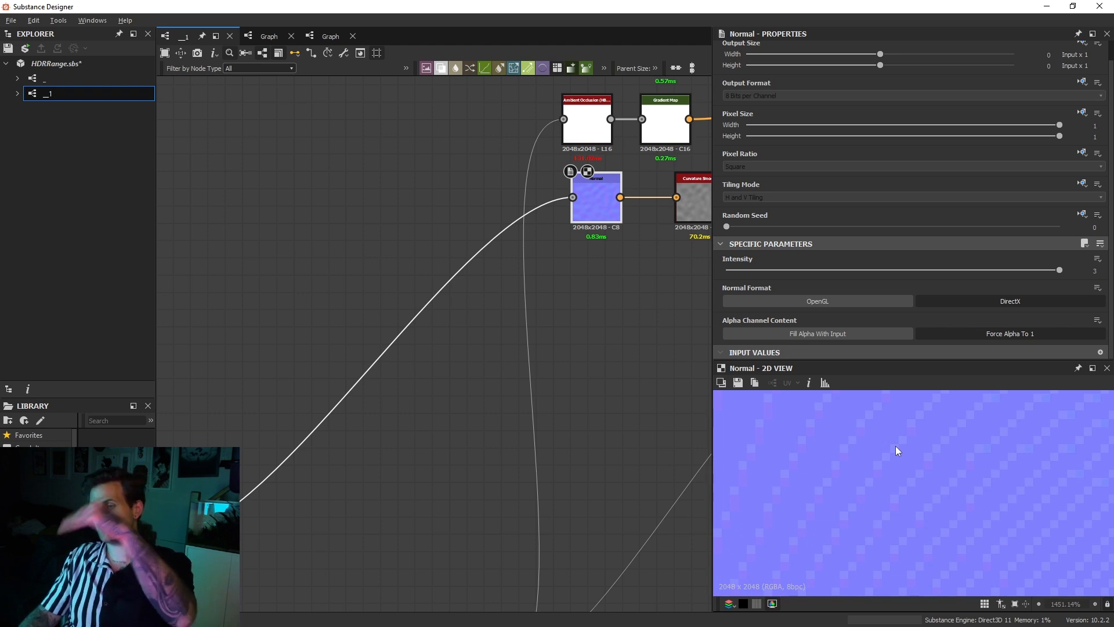
# Step: Move the Normal node's incoming link from Levels to the Perlin Noise output and inspect the normal map in the 2D preview
pyautogui.scroll(-3, 316, 396)
pyautogui.moveTo(316, 396); pyautogui.dragTo(448, 280, button='middle')
pyautogui.scroll(4, 326, 335)
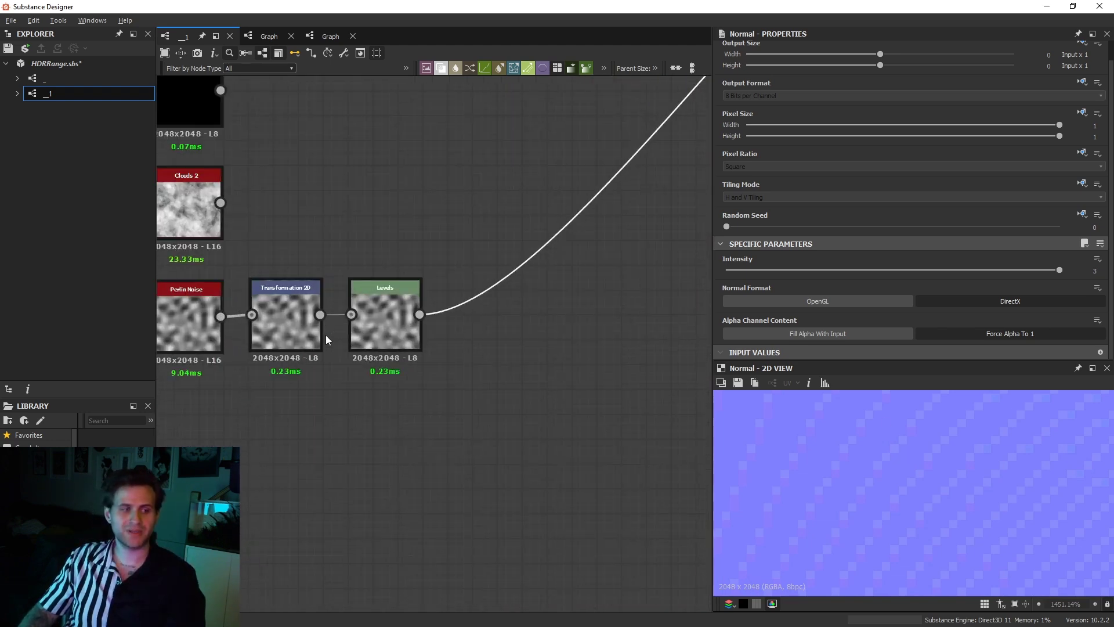
pyautogui.scroll(-2, 470, 320)
pyautogui.keyDown('shift'); pyautogui.moveTo(475, 313); pyautogui.dragTo(361, 293); pyautogui.keyUp('shift')
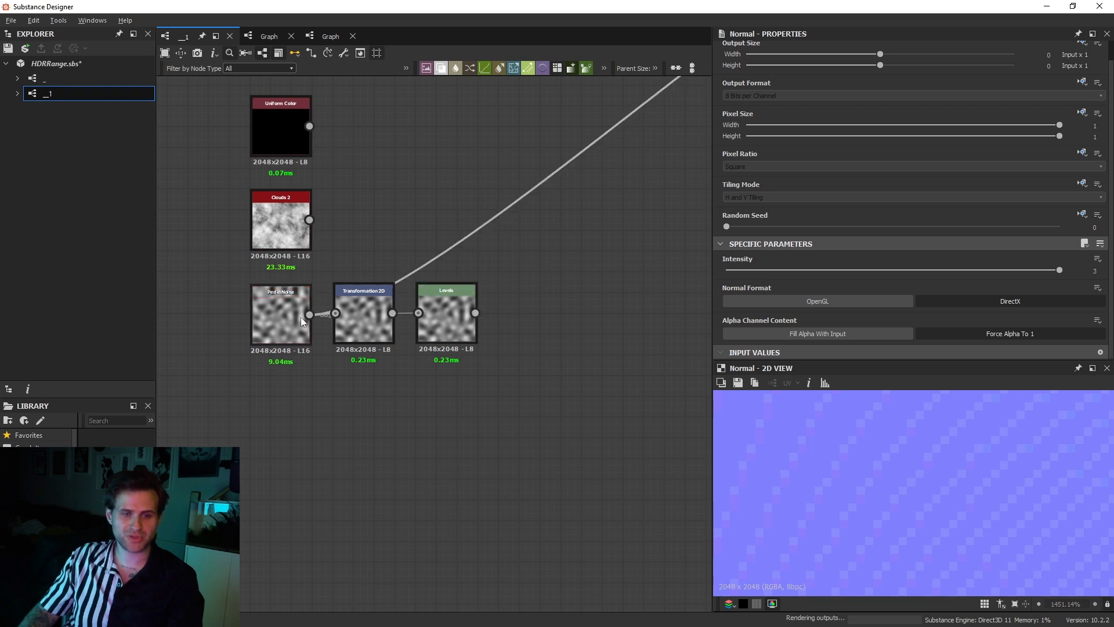
pyautogui.scroll(-5, 953, 481)
pyautogui.scroll(3, 981, 488)
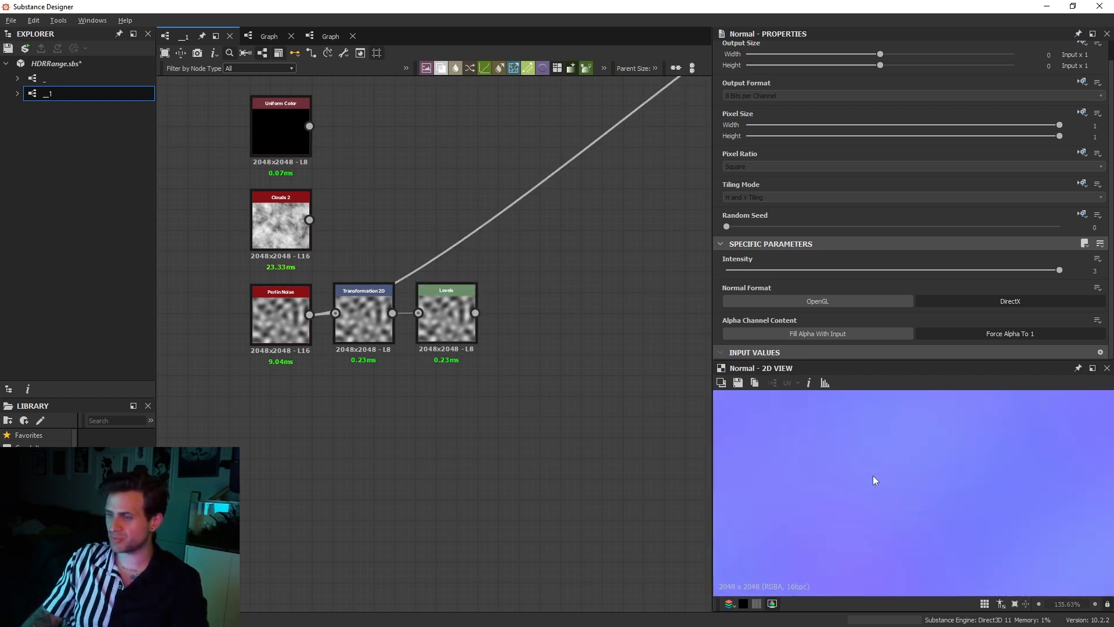
# Step: Feed Perlin Noise directly into the Levels node, place Levels below Transformation 2D, and examine its histogram
pyautogui.scroll(2, 412, 318)
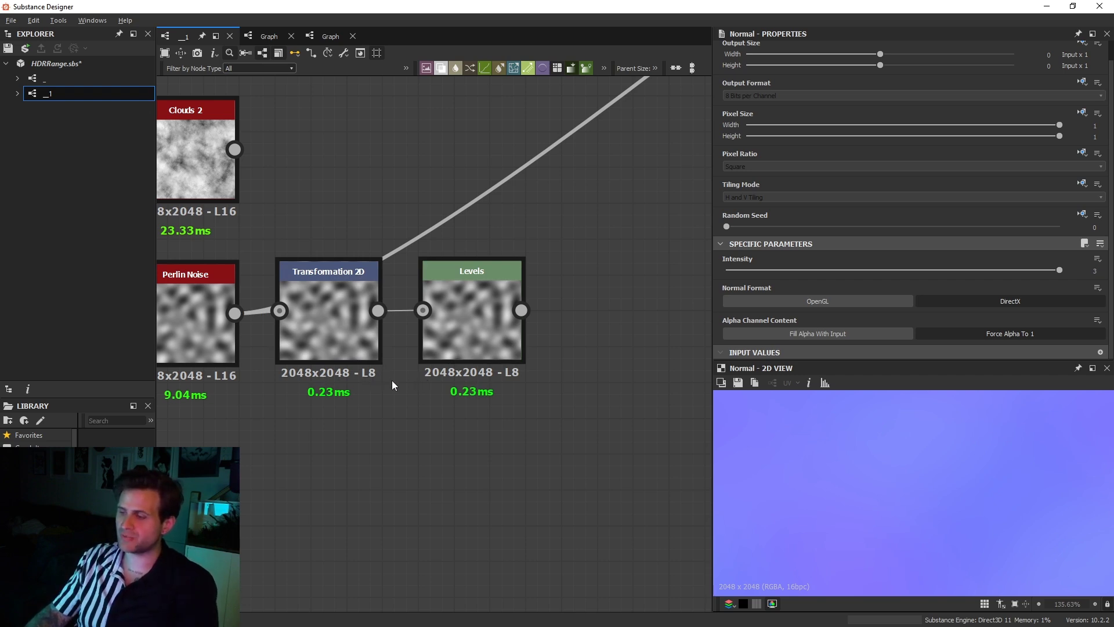
pyautogui.click(482, 346)
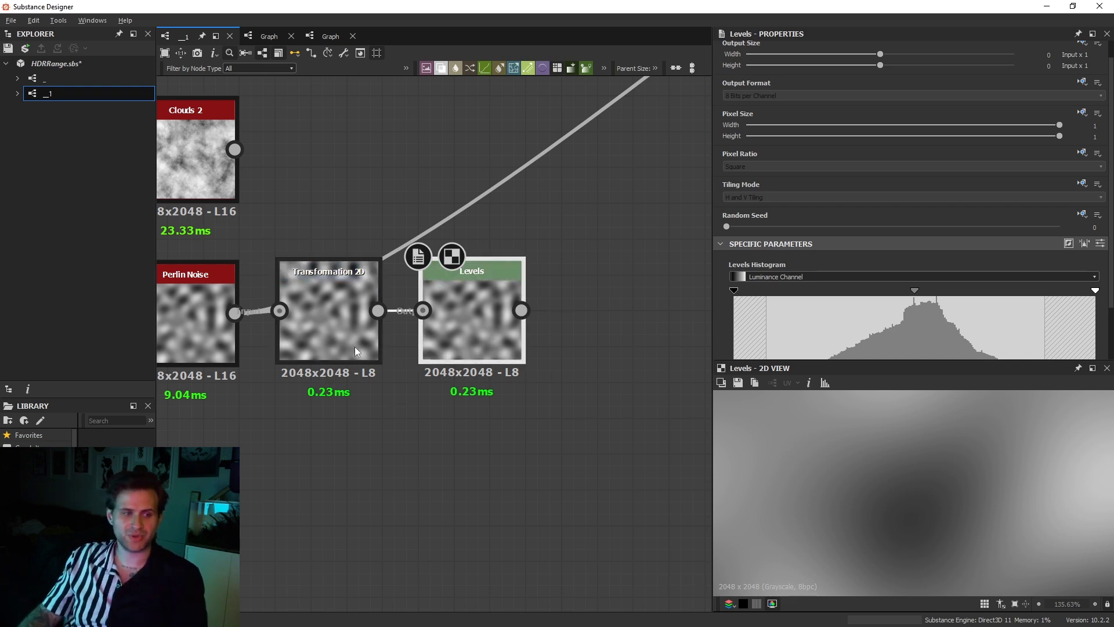
pyautogui.moveTo(235, 313); pyautogui.dragTo(330, 451)
pyautogui.moveTo(330, 452); pyautogui.dragTo(420, 396, button='middle')
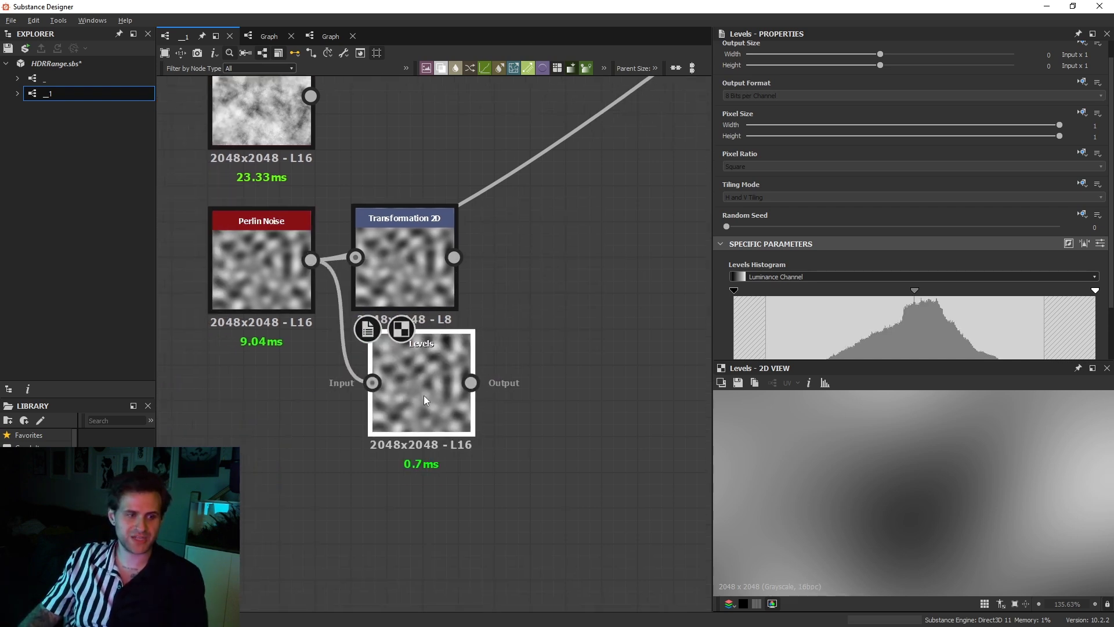
pyautogui.scroll(3, 425, 395)
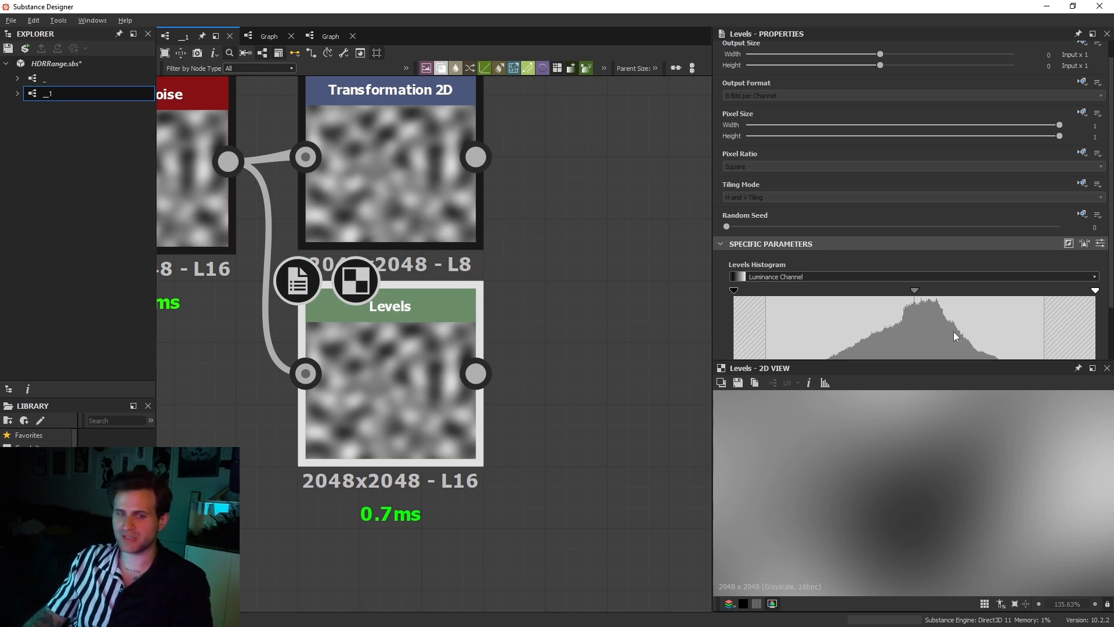
pyautogui.scroll(-2, 1058, 296)
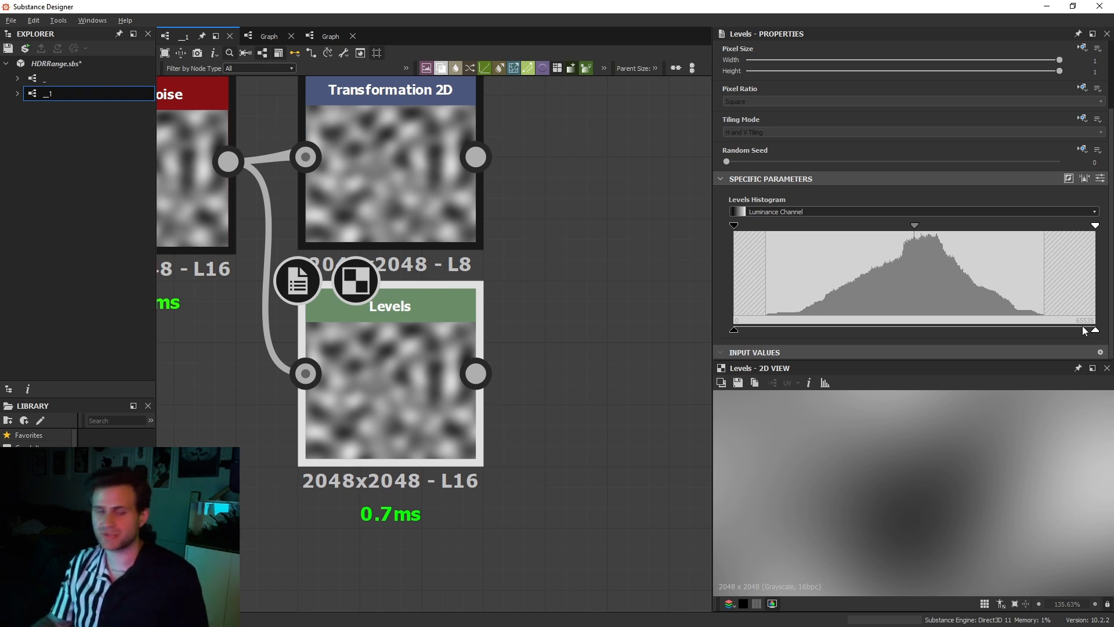
# Step: Delete the Levels node and move Transformation 2D farther away from Perlin Noise
pyautogui.scroll(-5, 553, 156)
pyautogui.moveTo(550, 170); pyautogui.dragTo(587, 290, button='middle')
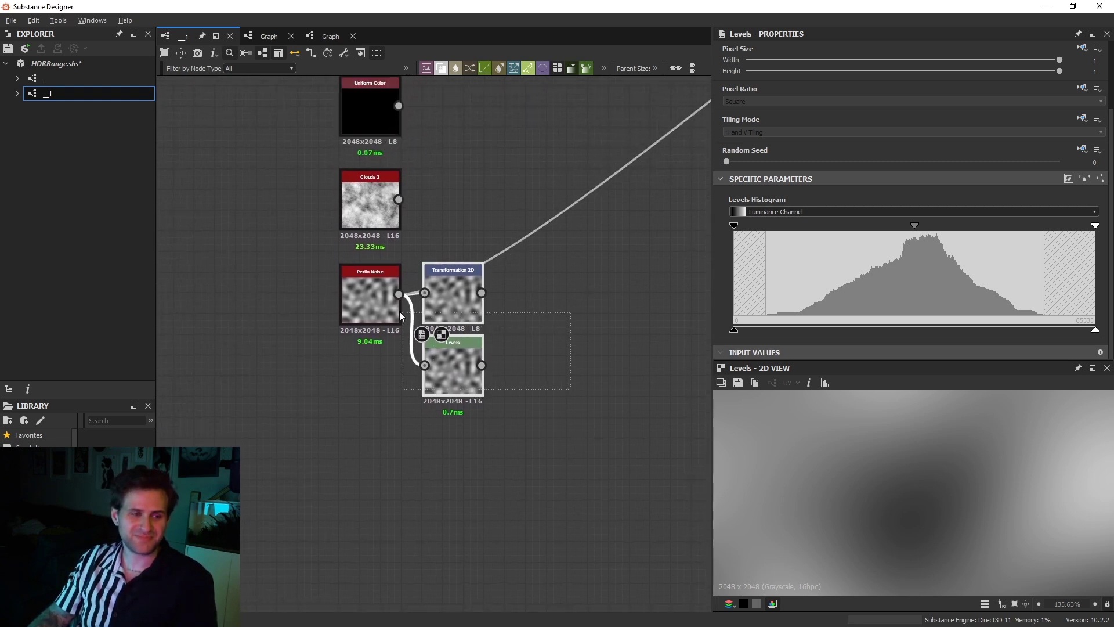
pyautogui.moveTo(532, 406); pyautogui.dragTo(496, 318)
pyautogui.moveTo(574, 384); pyautogui.dragTo(496, 386)
pyautogui.press('Delete')
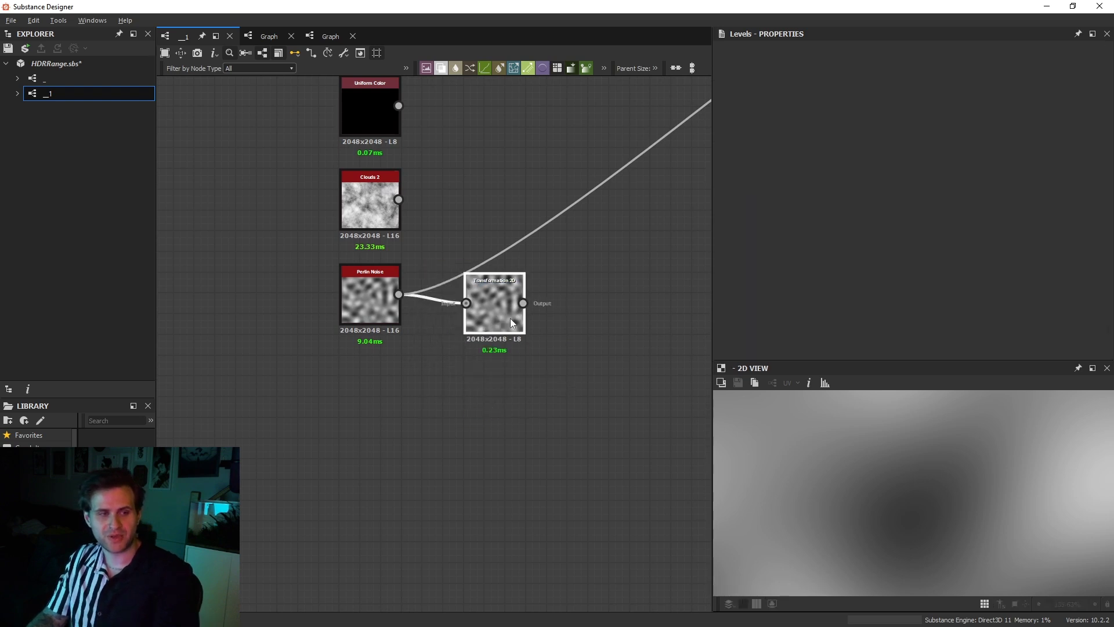
# Step: Look over Transformation 2D's output format options and add a new Levels node fed by Perlin Noise
pyautogui.click(510, 317)
pyautogui.click(865, 114)
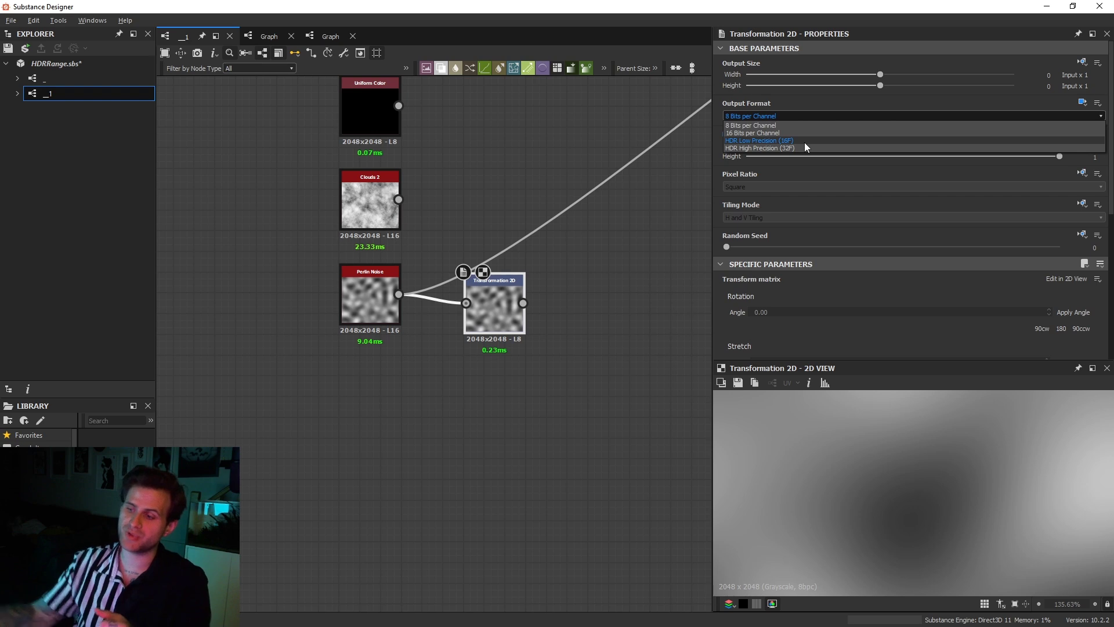
pyautogui.click(558, 342)
pyautogui.press('space')
pyautogui.write('lev')
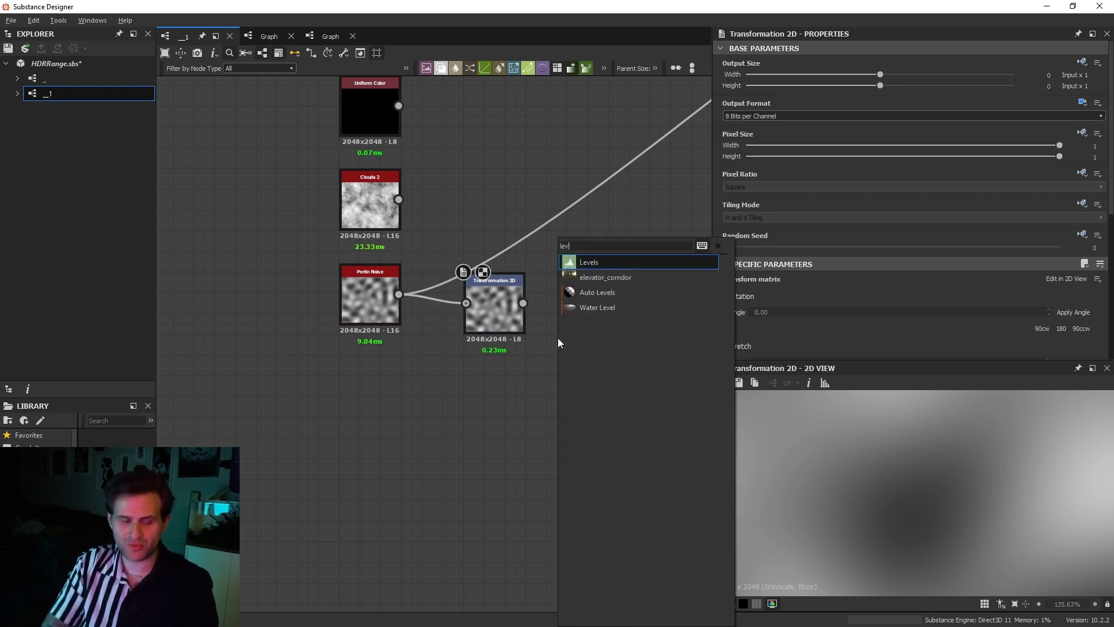
pyautogui.press('Return')
pyautogui.moveTo(399, 294); pyautogui.dragTo(590, 381)
# Step: Set Transformation 2D's output format to HDR Low Precision (16F) and connect its output to the Levels node
pyautogui.click(499, 302)
pyautogui.click(789, 116)
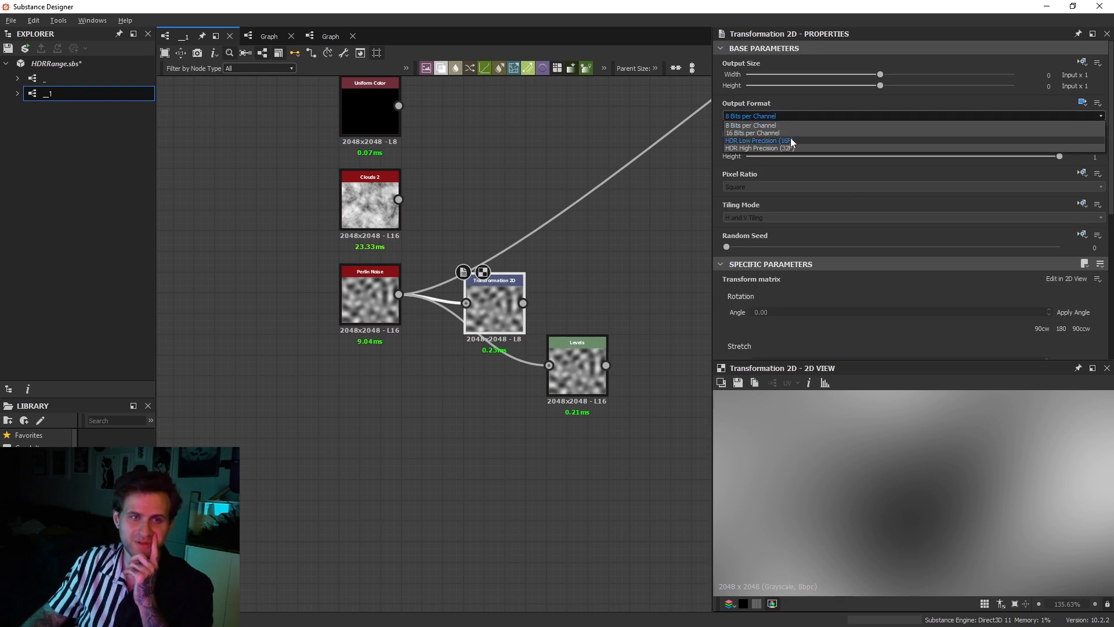
pyautogui.click(795, 148)
pyautogui.click(800, 119)
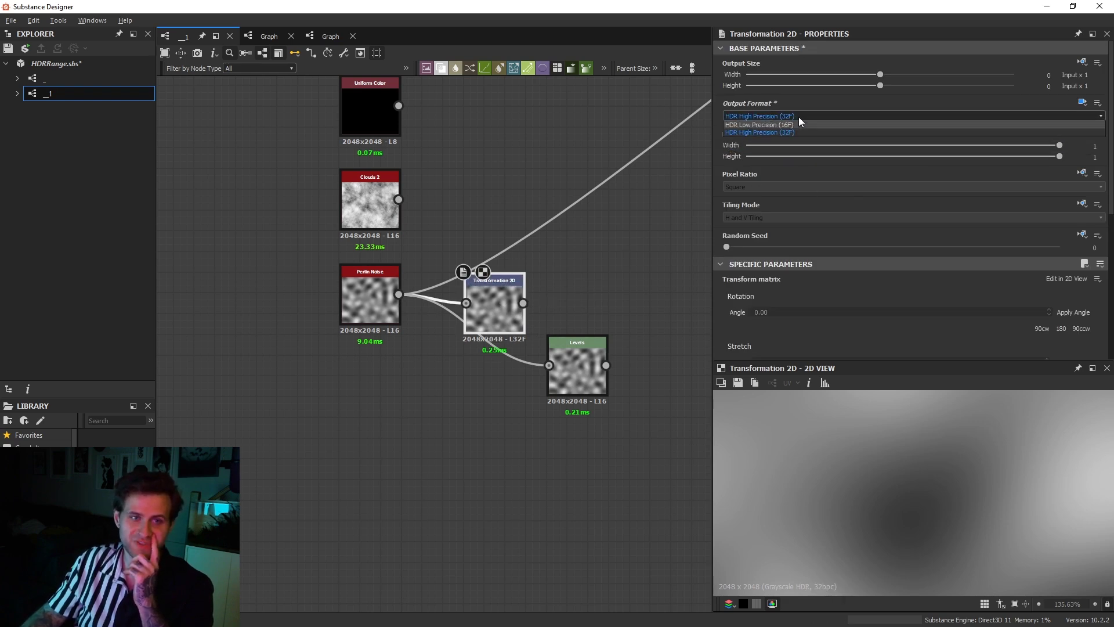
pyautogui.click(798, 140)
pyautogui.moveTo(524, 303); pyautogui.dragTo(568, 375)
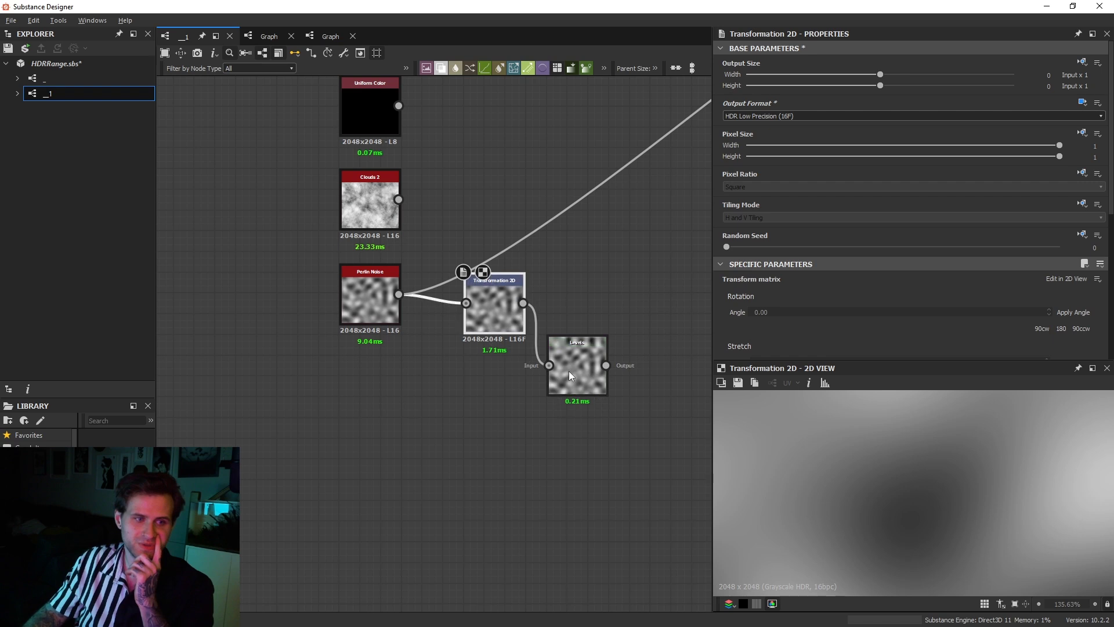
# Step: Line up the Levels node beside Transformation 2D and examine the format label it carries
pyautogui.click(568, 375)
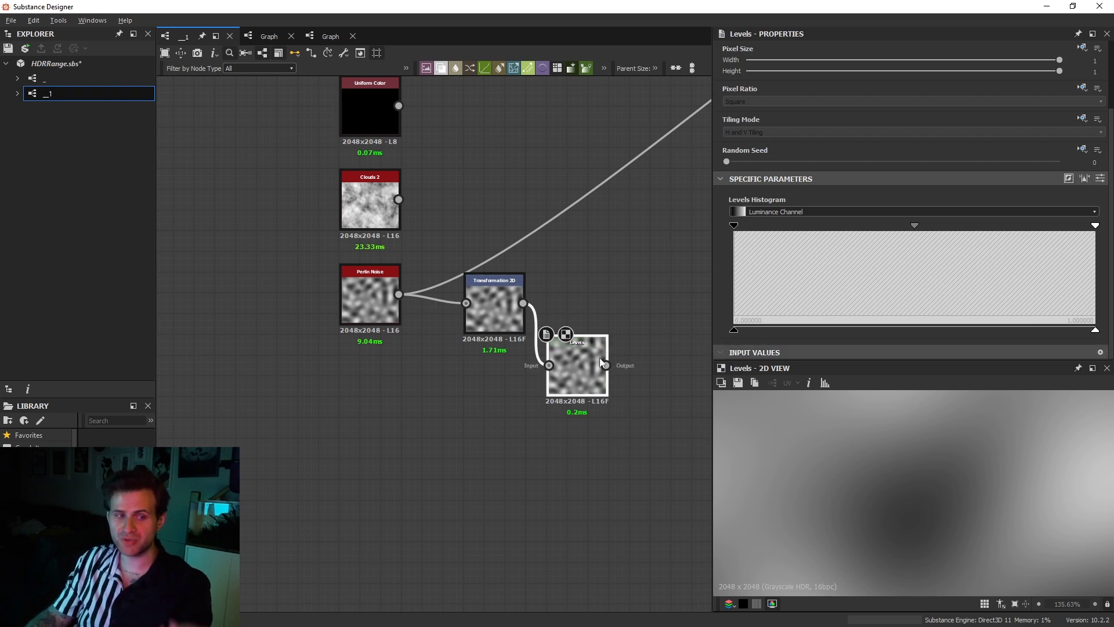
pyautogui.moveTo(587, 367); pyautogui.dragTo(597, 306)
pyautogui.scroll(3, 612, 348)
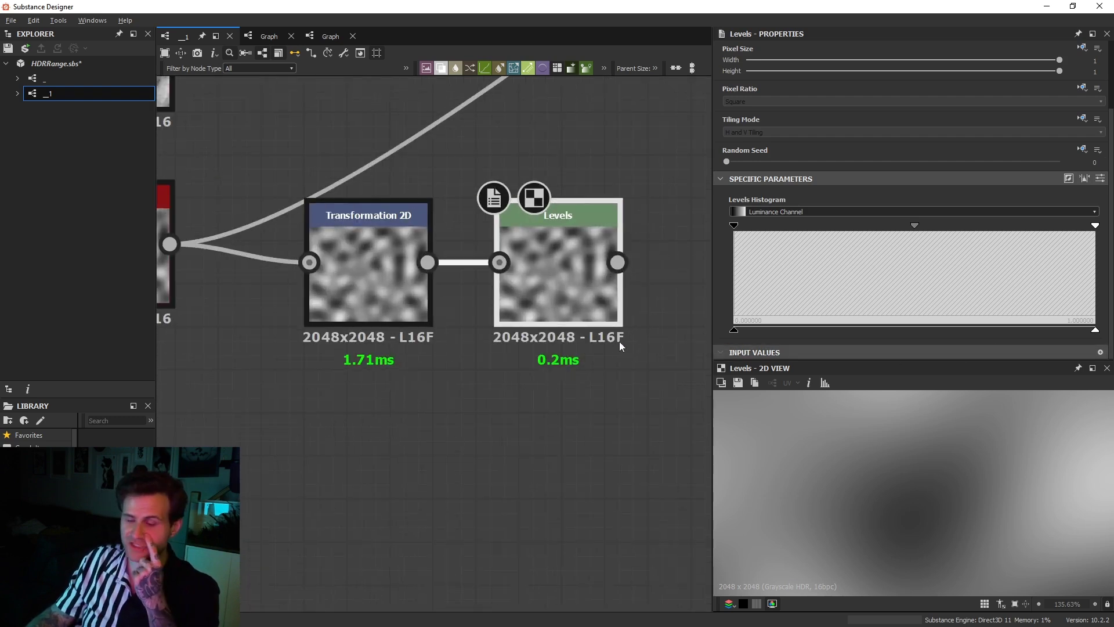
pyautogui.scroll(2, 619, 342)
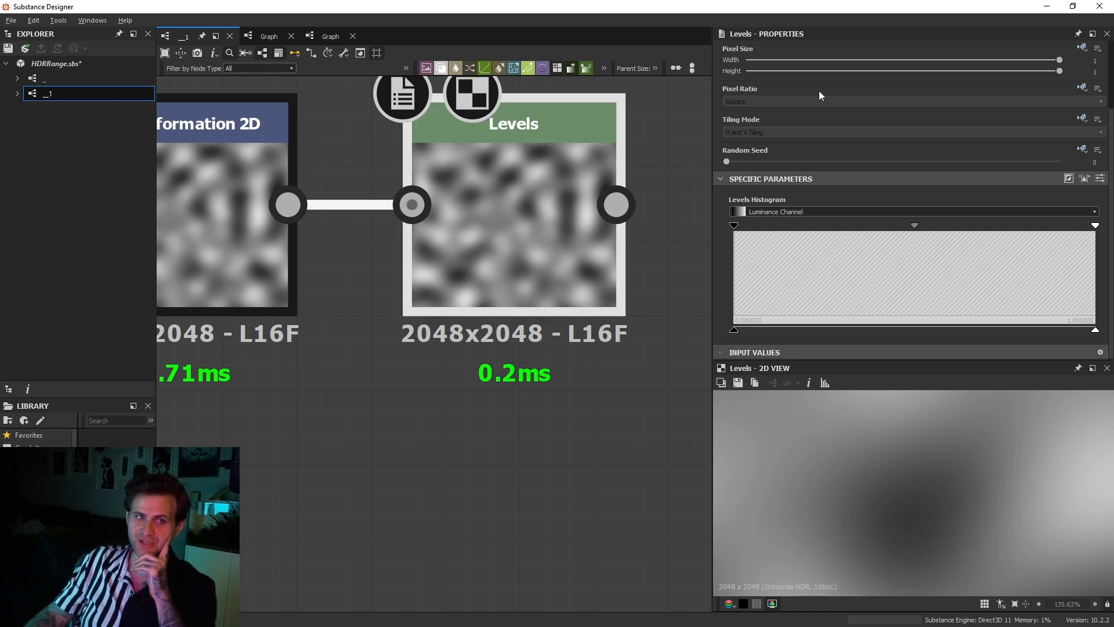
# Step: Make the Levels node's output format absolute at 8 Bits per Channel and look over the other format options
pyautogui.scroll(3, 928, 116)
pyautogui.click(1082, 102)
pyautogui.click(1060, 146)
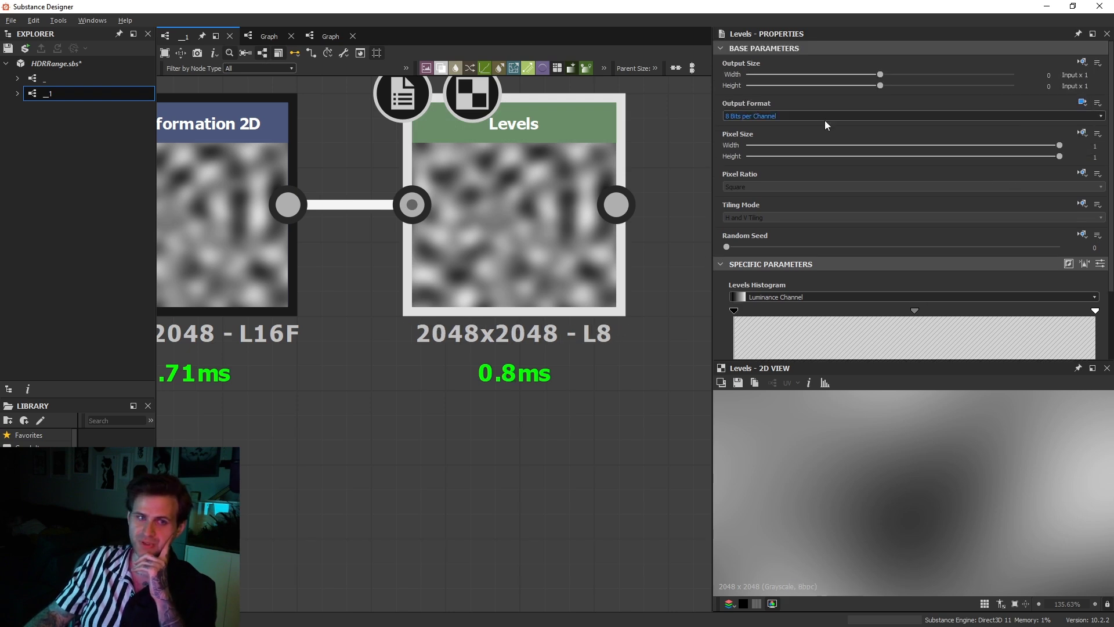
pyautogui.click(810, 117)
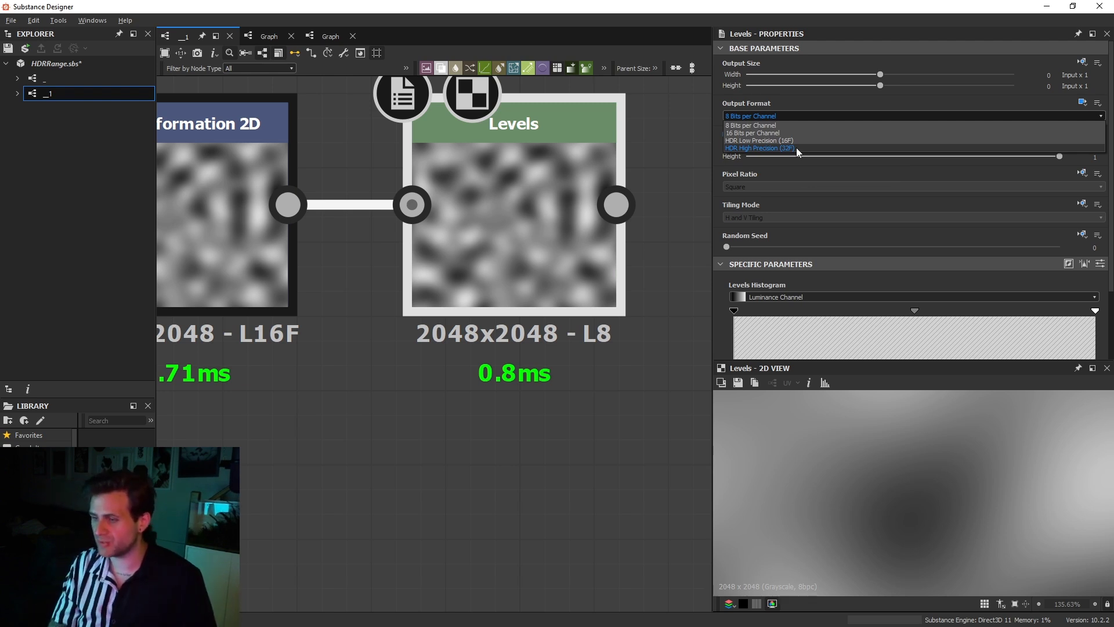
# Step: Delete the leftover Uniform Color and Clouds 2 nodes from the graph
pyautogui.scroll(-5, 568, 234)
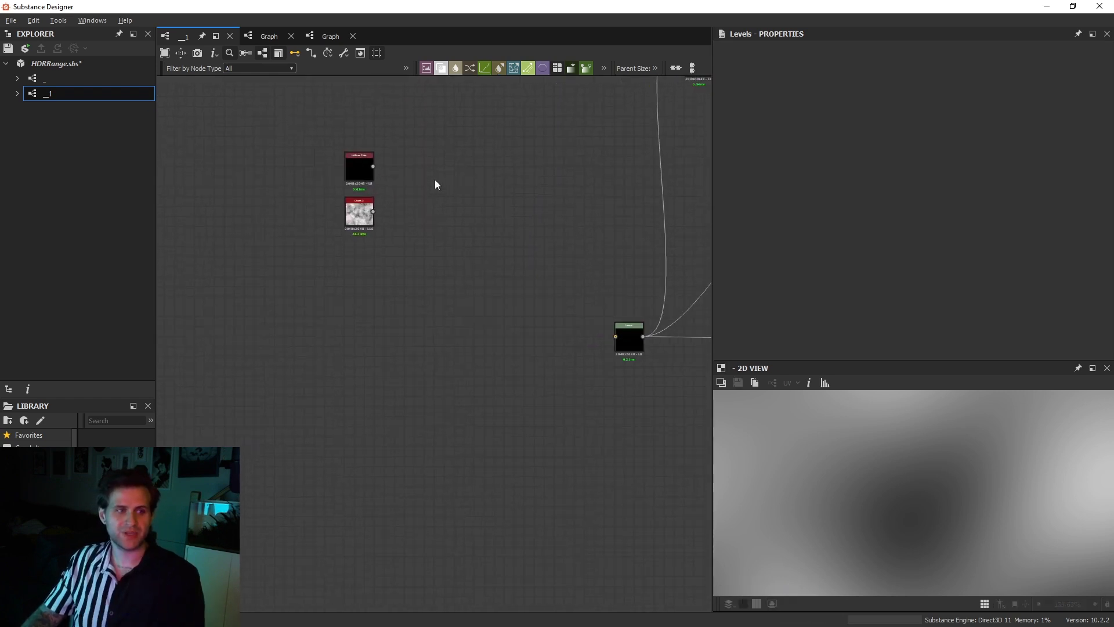
pyautogui.moveTo(429, 137); pyautogui.dragTo(311, 217)
pyautogui.press('Delete')
pyautogui.moveTo(607, 281); pyautogui.dragTo(472, 269, button='middle')
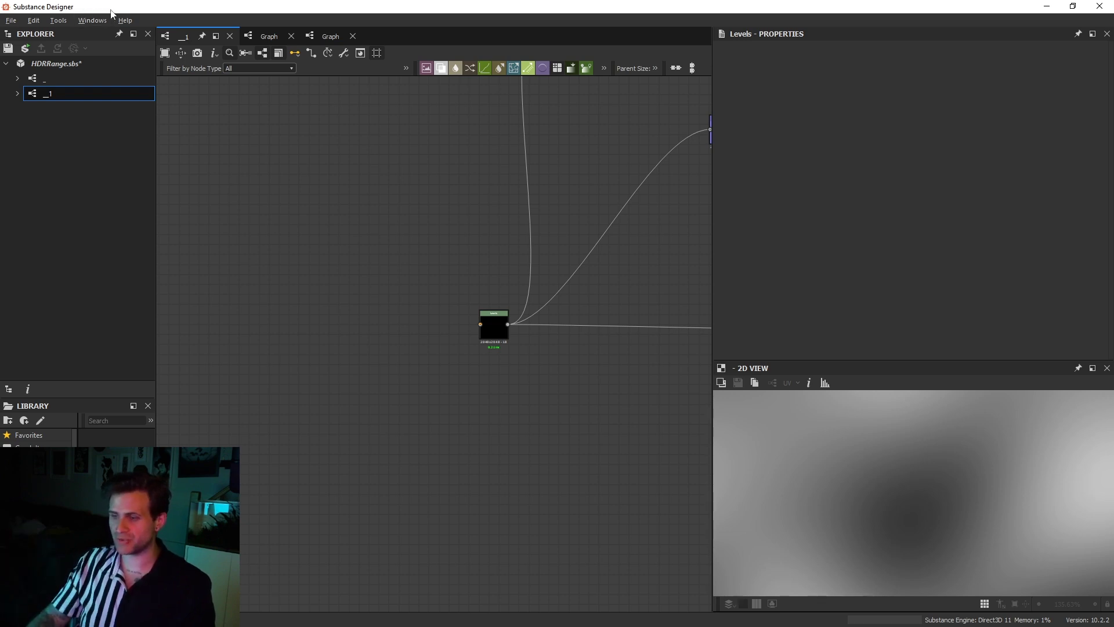
# Step: Show the 3D view below the graph and enlarge it
pyautogui.click(88, 21)
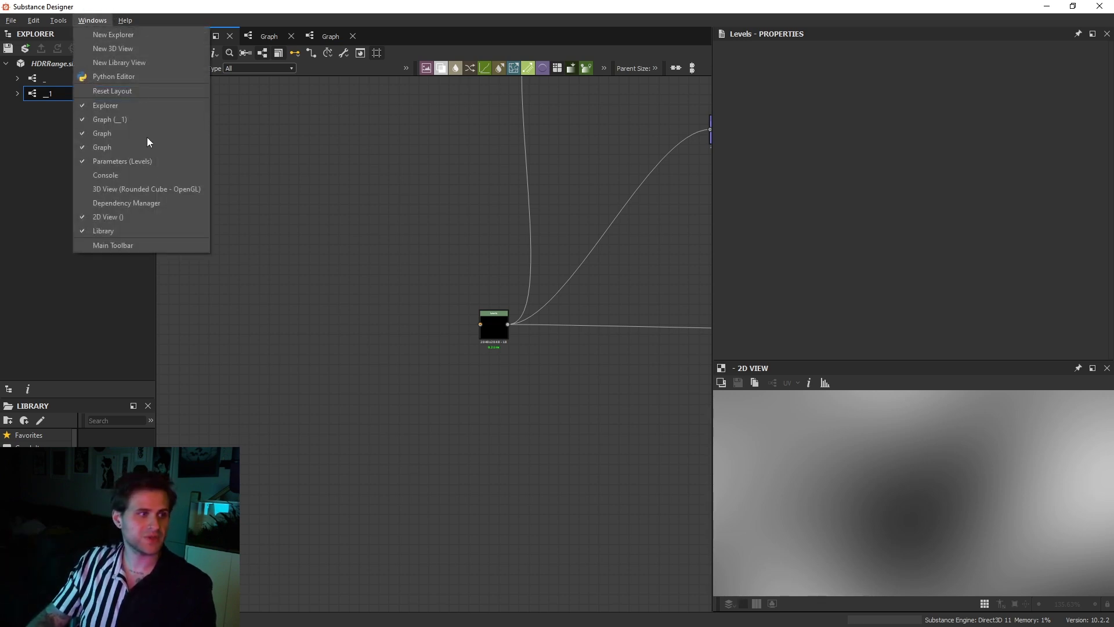
pyautogui.click(166, 188)
pyautogui.scroll(-3, 497, 479)
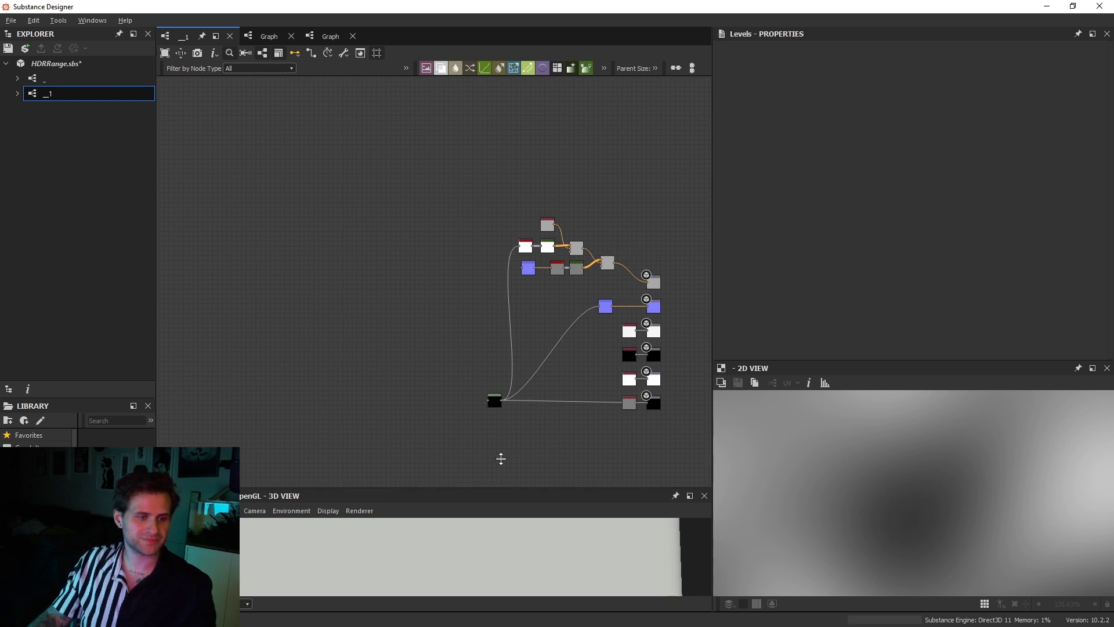
pyautogui.moveTo(500, 478); pyautogui.dragTo(505, 387)
# Step: Change the 3D preview mesh to Plane (hi-res) and give the 3D view more height
pyautogui.click(170, 420)
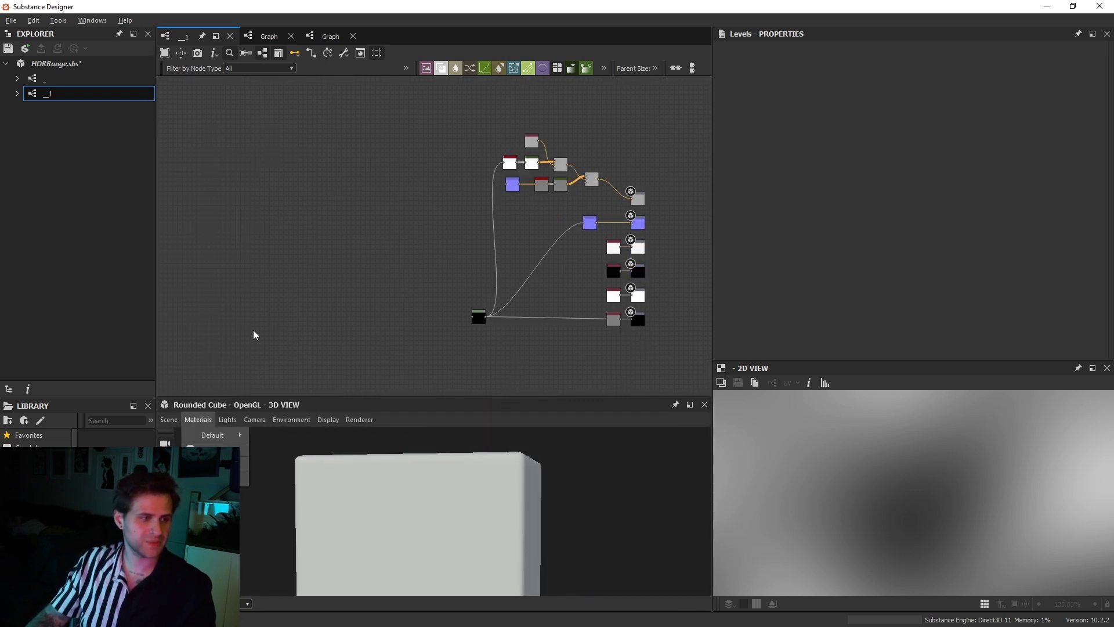
pyautogui.moveTo(172, 420)
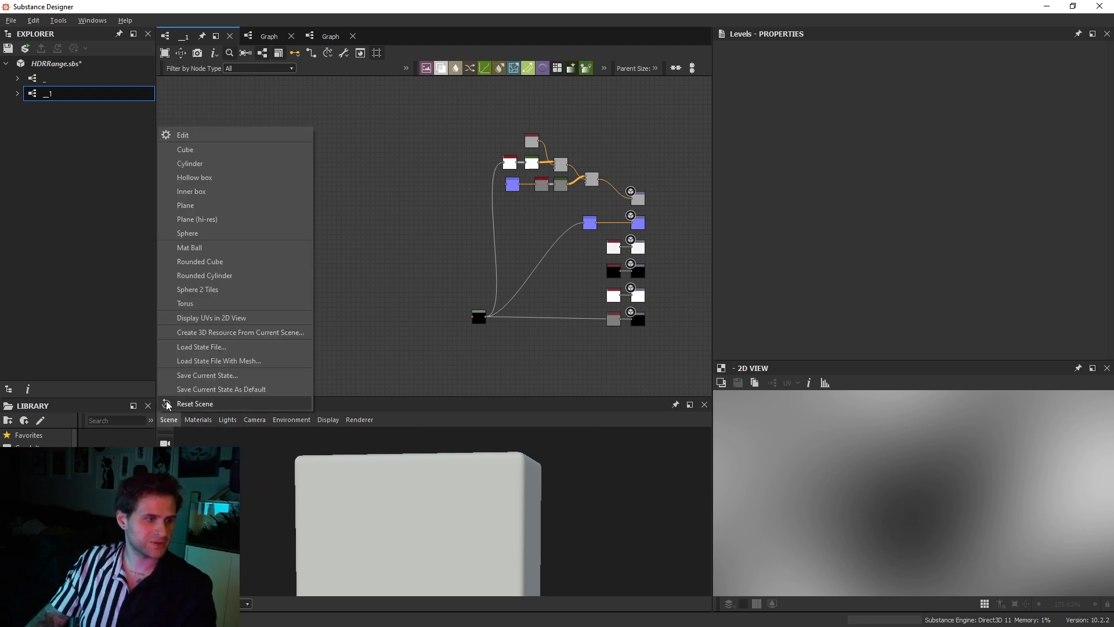
pyautogui.click(212, 218)
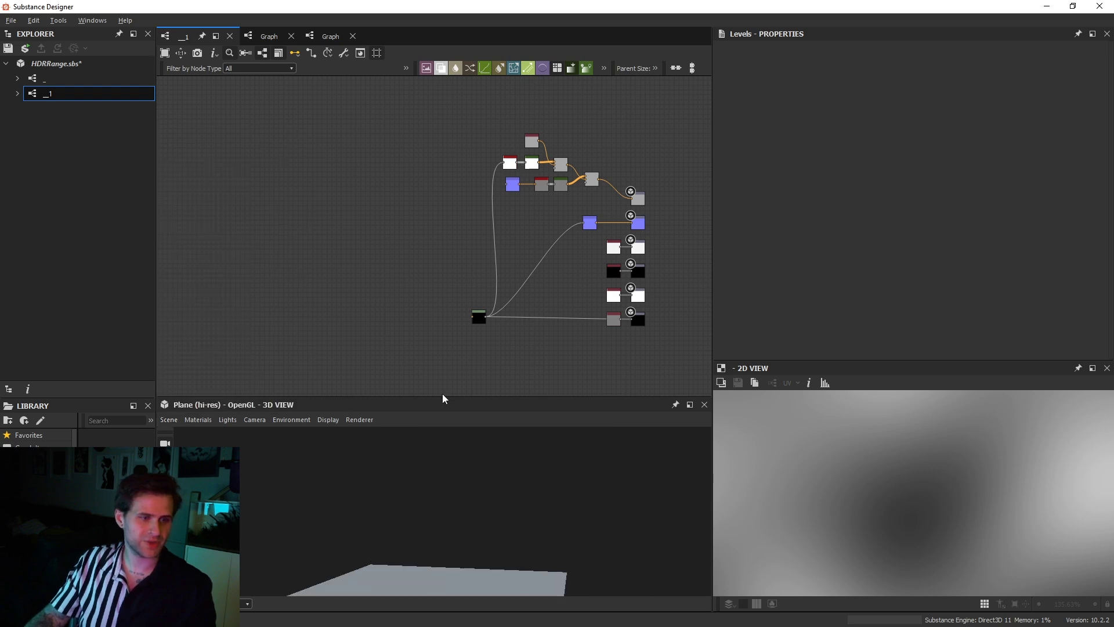
pyautogui.moveTo(442, 397); pyautogui.dragTo(438, 343)
pyautogui.moveTo(471, 455); pyautogui.dragTo(464, 473)
# Step: Examine the base color branch, the Normal node feeding Curvature Smooth, and the graph's output nodes
pyautogui.moveTo(540, 284); pyautogui.dragTo(495, 256, button='middle')
pyautogui.scroll(1, 565, 212)
pyautogui.moveTo(576, 222); pyautogui.dragTo(564, 277, button='middle')
pyautogui.scroll(6, 539, 211)
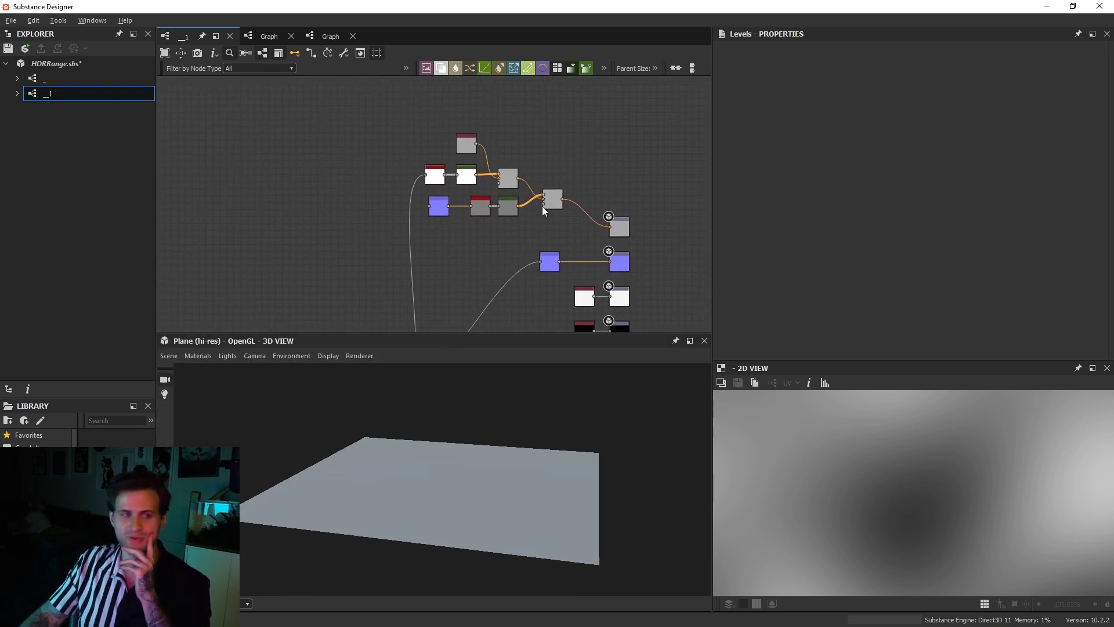
pyautogui.doubleClick(389, 234)
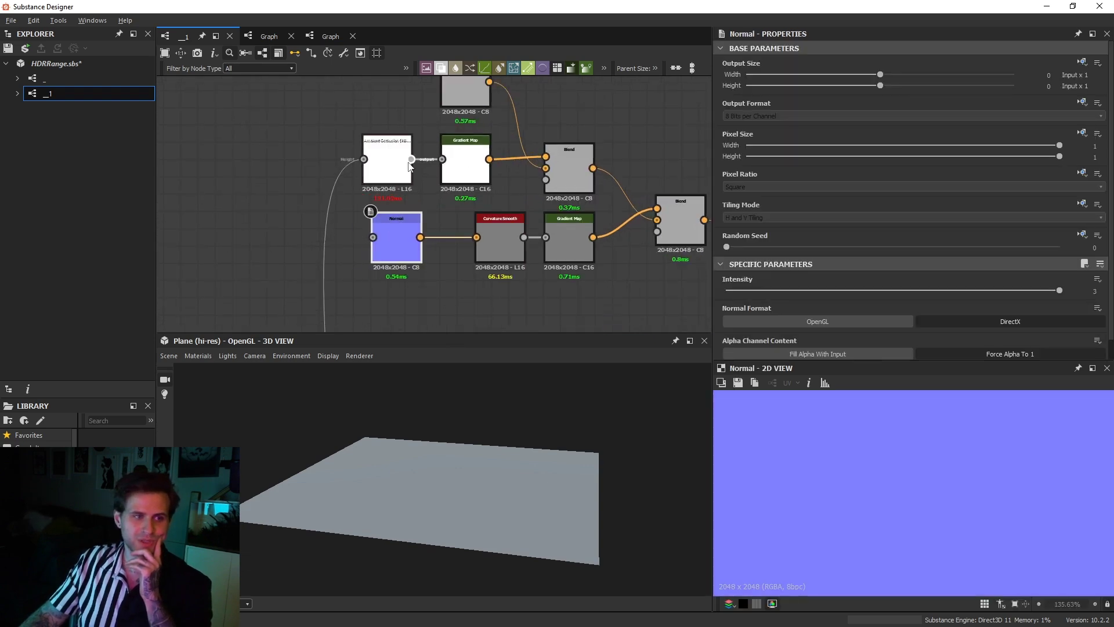
pyautogui.moveTo(489, 94); pyautogui.dragTo(468, 128, button='middle')
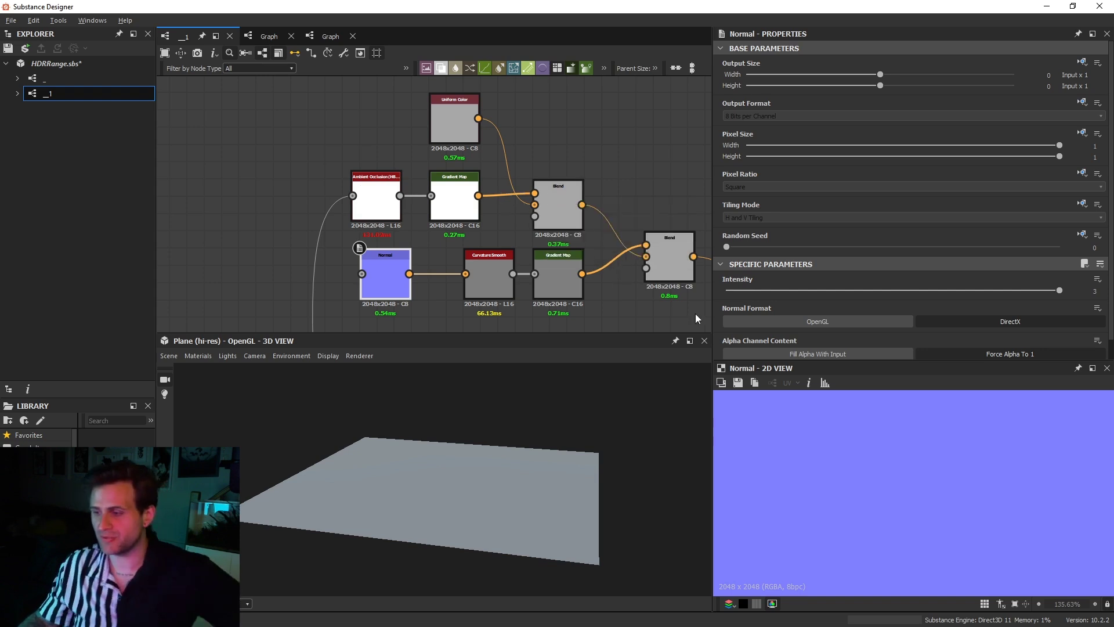
pyautogui.scroll(-3, 645, 277)
pyautogui.moveTo(667, 319); pyautogui.dragTo(524, 168, button='middle')
pyautogui.moveTo(528, 255); pyautogui.dragTo(566, 157, button='middle')
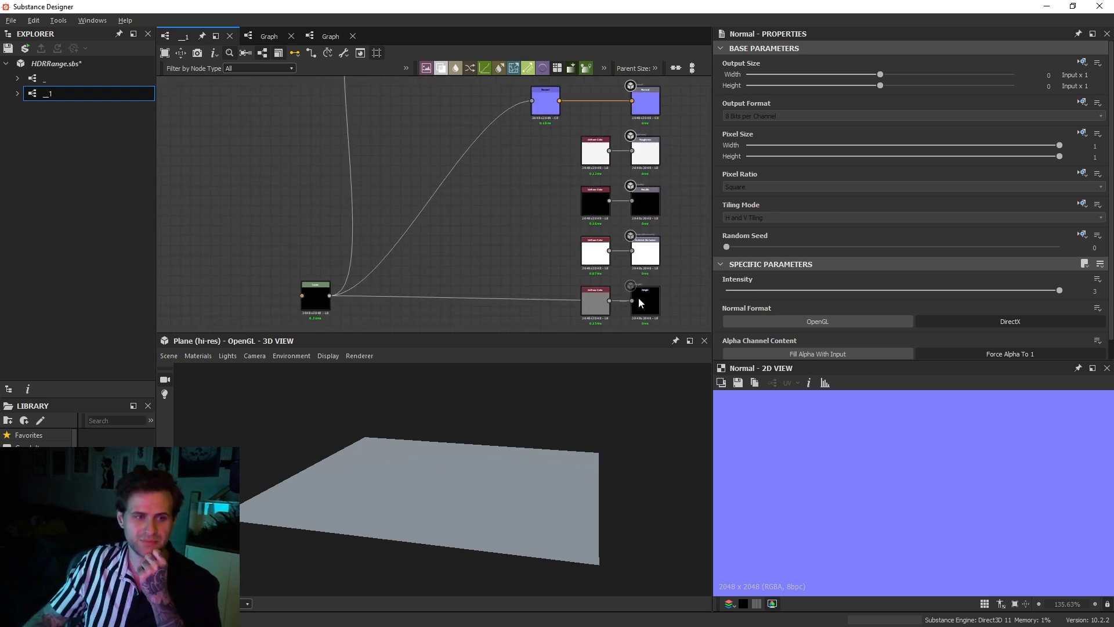
# Step: Add a Shape node before the Levels node that feeds the outputs
pyautogui.moveTo(226, 292); pyautogui.dragTo(374, 250, button='middle')
pyautogui.press('space')
pyautogui.write('shape')
pyautogui.press('Return')
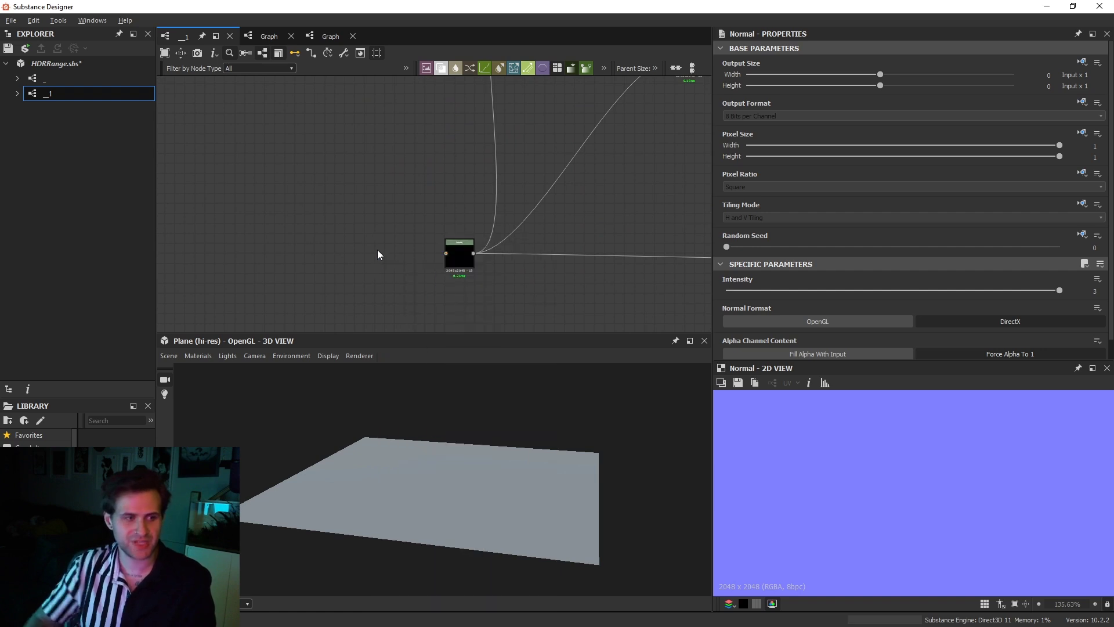
pyautogui.scroll(4, 370, 262)
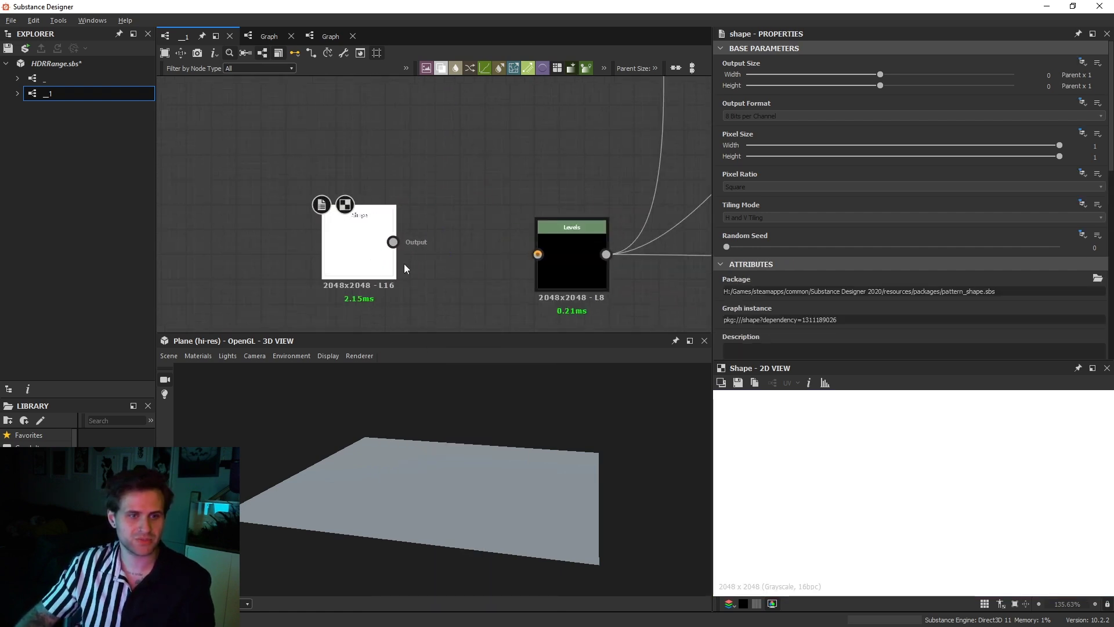
# Step: Set the Shape node's pattern to Square and its scale to 0.63
pyautogui.scroll(-5, 795, 245)
pyautogui.click(747, 229)
pyautogui.click(746, 241)
pyautogui.moveTo(1059, 258); pyautogui.dragTo(935, 265)
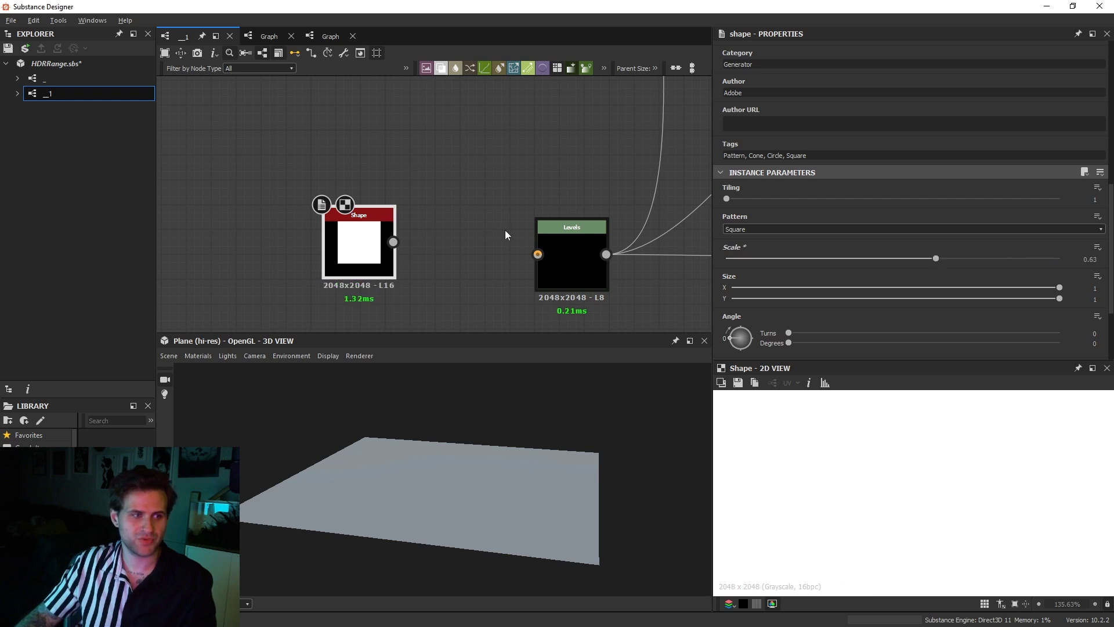
# Step: Add a Bevel node fed by Shape and set its distance to -0.29
pyautogui.moveTo(366, 249); pyautogui.dragTo(405, 229, button='middle')
pyautogui.moveTo(404, 229); pyautogui.dragTo(367, 229)
pyautogui.press('space')
pyautogui.write('bevel')
pyautogui.click(418, 255)
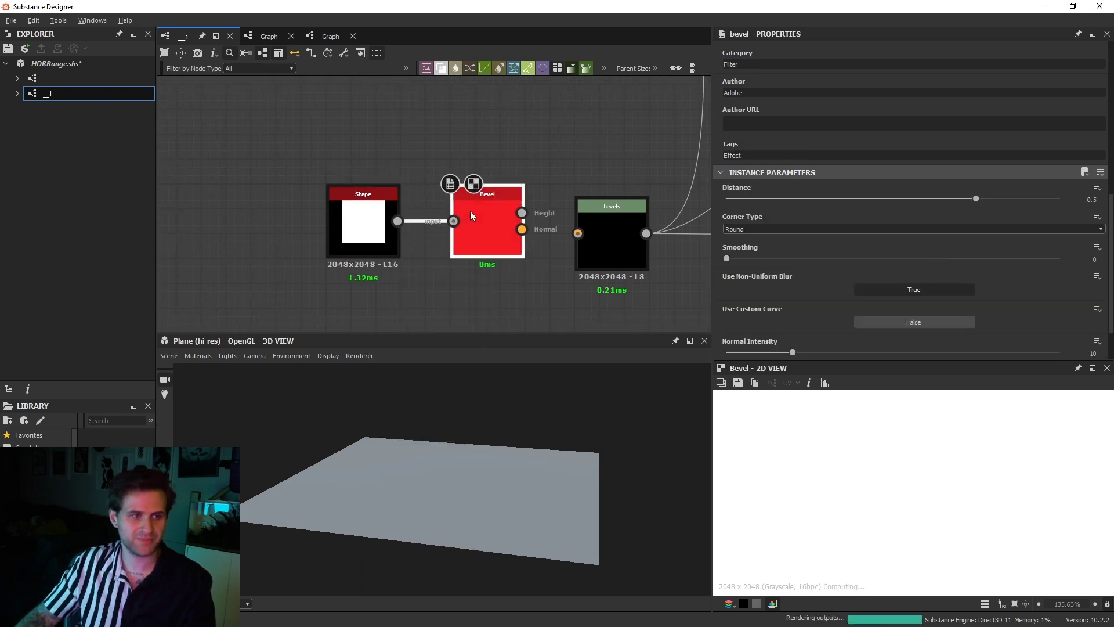
pyautogui.click(876, 200)
pyautogui.moveTo(875, 200); pyautogui.dragTo(845, 200)
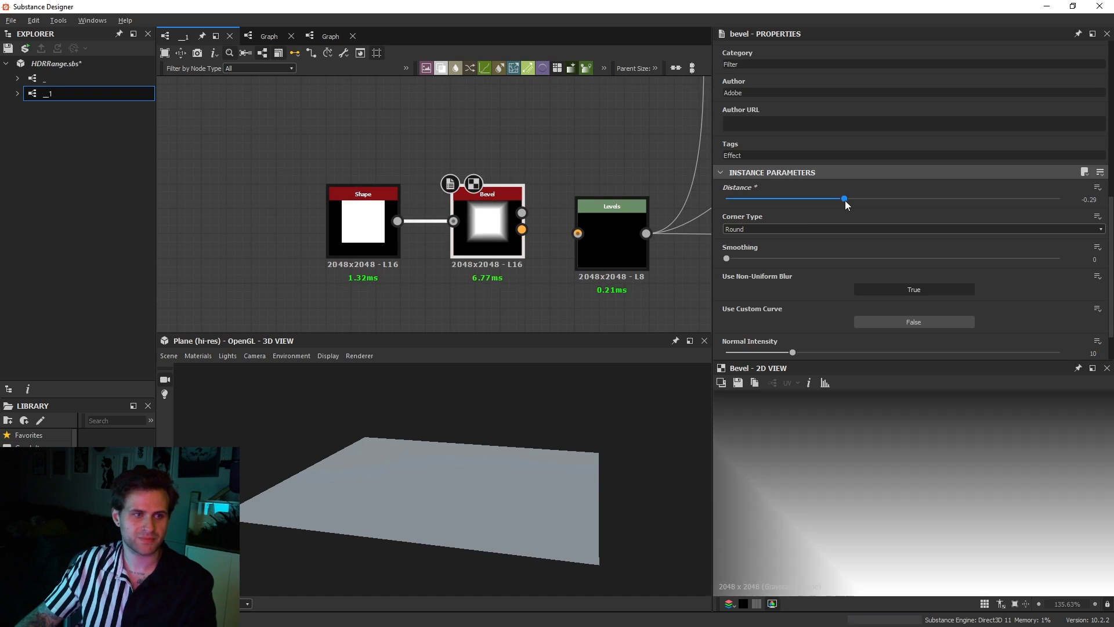
# Step: Connect Bevel's Height output to the Levels node and line up Shape and Bevel with it
pyautogui.moveTo(522, 213); pyautogui.dragTo(607, 228)
pyautogui.doubleClick(609, 229)
pyautogui.moveTo(360, 152); pyautogui.dragTo(494, 236)
pyautogui.scroll(-3, 480, 392)
pyautogui.moveTo(479, 396); pyautogui.dragTo(470, 420)
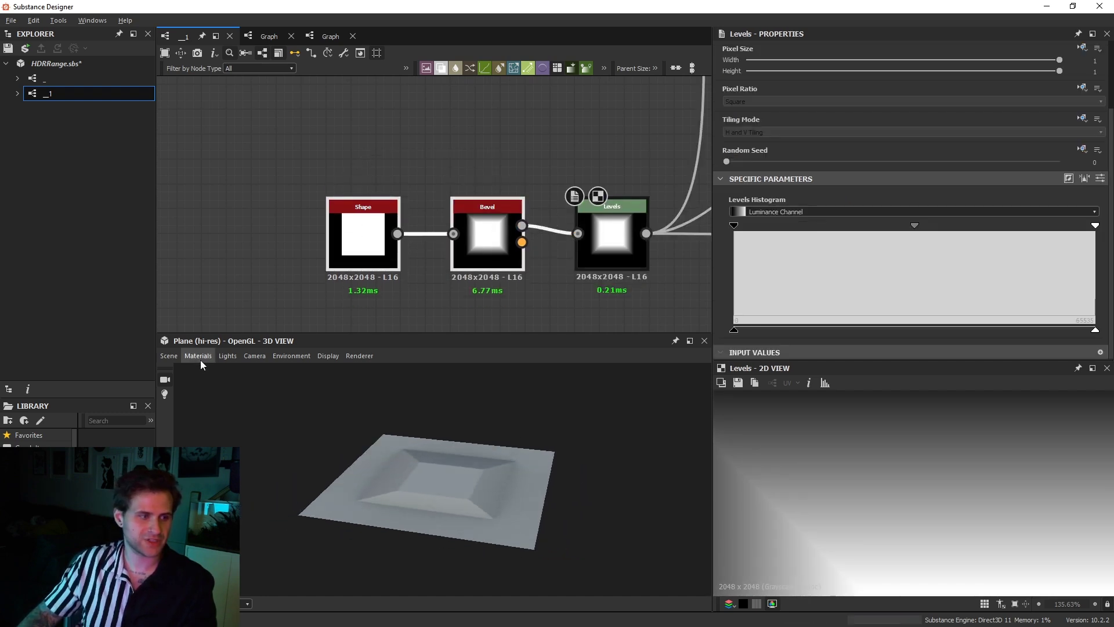
# Step: Open the Default material's properties for editing and raise its height scale to 10
pyautogui.click(204, 361)
pyautogui.moveTo(209, 369)
pyautogui.moveTo(361, 427)
pyautogui.click(456, 444)
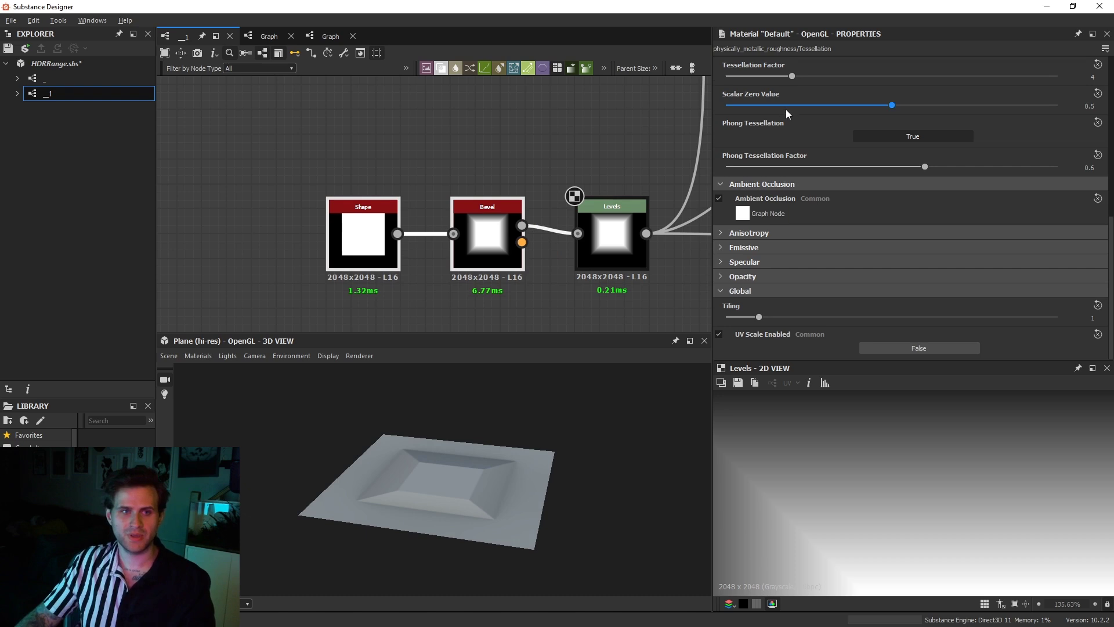
pyautogui.scroll(3, 777, 116)
pyautogui.moveTo(761, 150); pyautogui.dragTo(1077, 159)
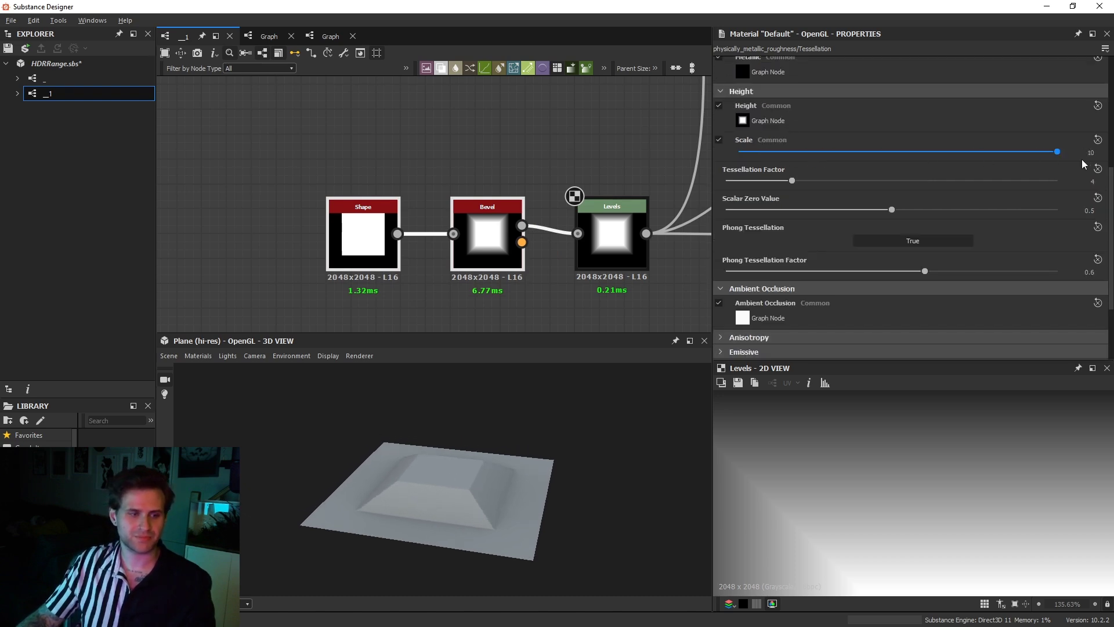
pyautogui.moveTo(428, 465); pyautogui.dragTo(427, 497)
# Step: Set the material's height scale to 20, then lower it somewhat
pyautogui.click(813, 152)
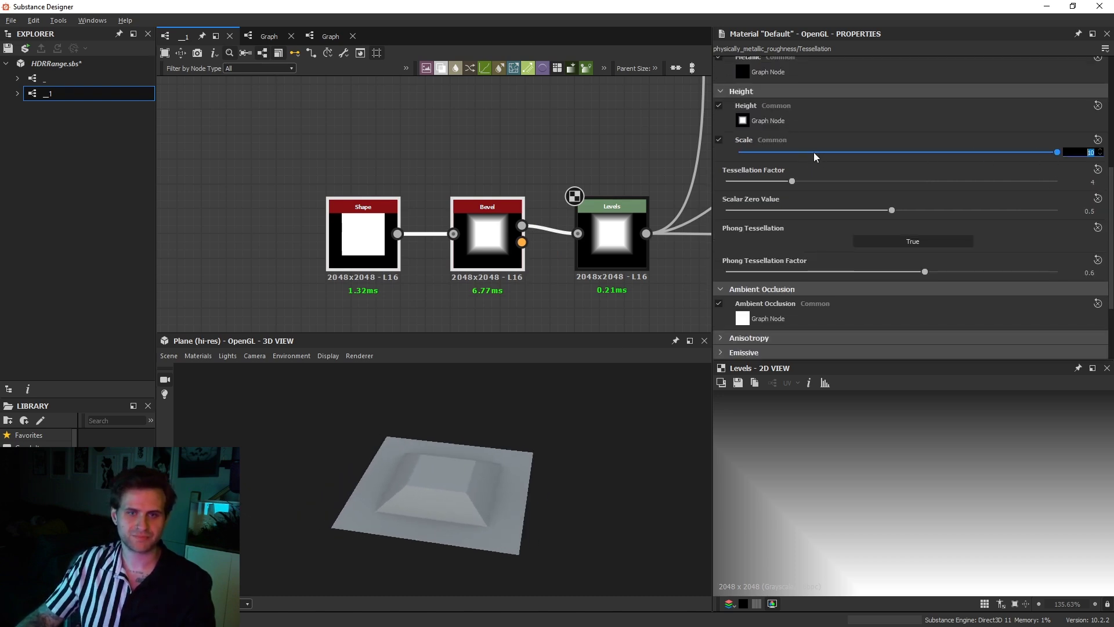
pyautogui.write('20')
pyautogui.press('Return')
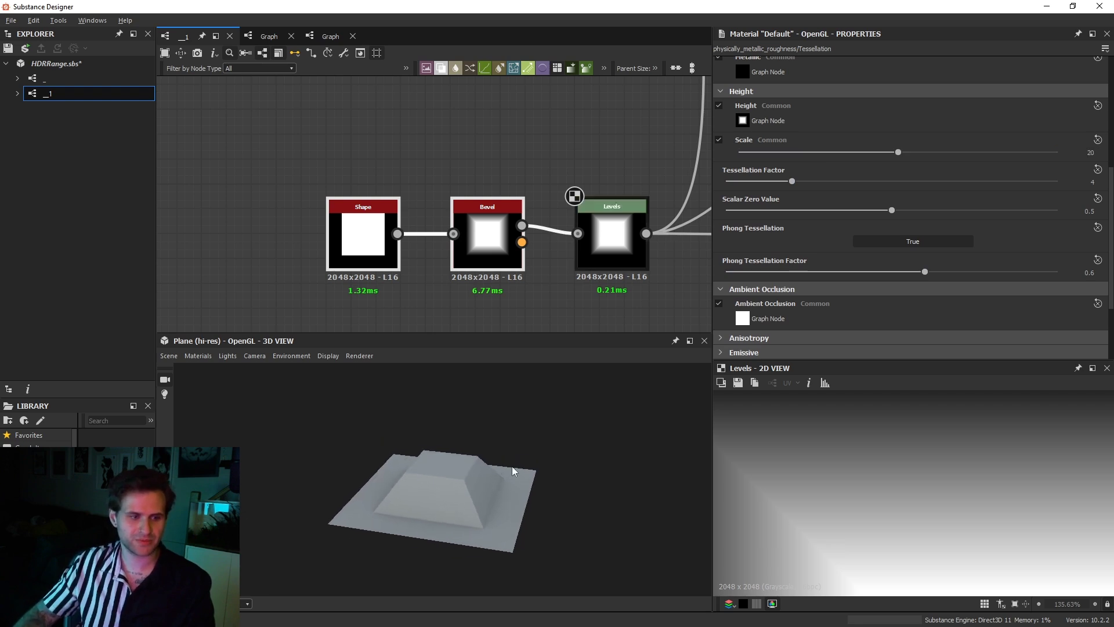
pyautogui.moveTo(898, 152); pyautogui.dragTo(846, 157)
# Step: Set the intensity of the Normal node feeding the normal output to 20 and check the bevel up close in 3D
pyautogui.scroll(-4, 608, 172)
pyautogui.moveTo(608, 171); pyautogui.dragTo(444, 270, button='middle')
pyautogui.moveTo(599, 185); pyautogui.dragTo(450, 273, button='middle')
pyautogui.click(586, 154)
pyautogui.moveTo(951, 288); pyautogui.dragTo(945, 290)
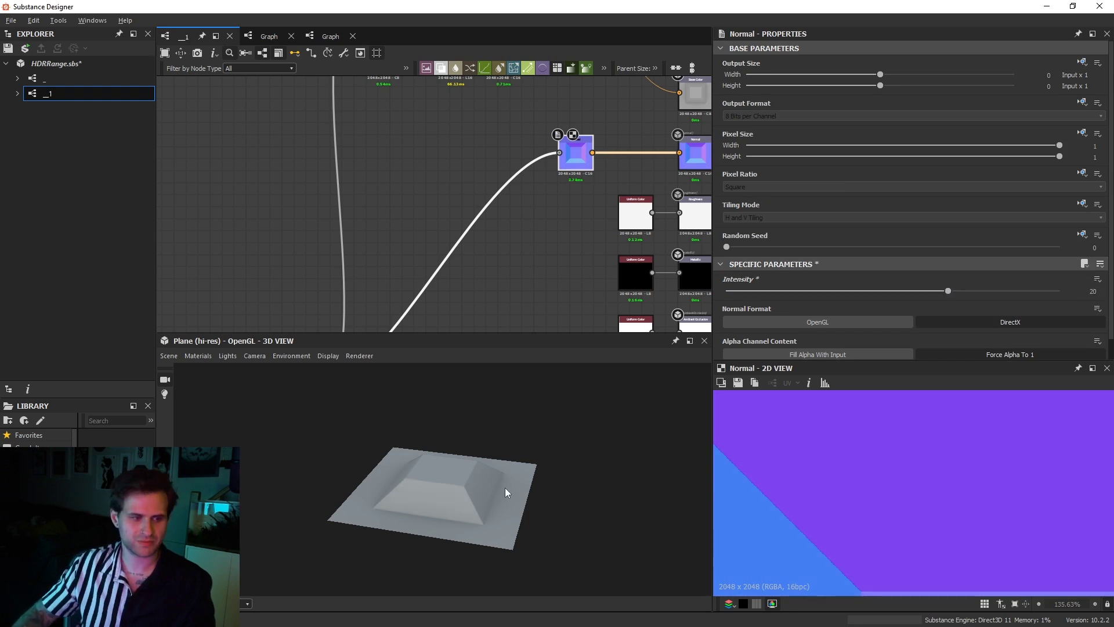
pyautogui.scroll(5, 500, 510)
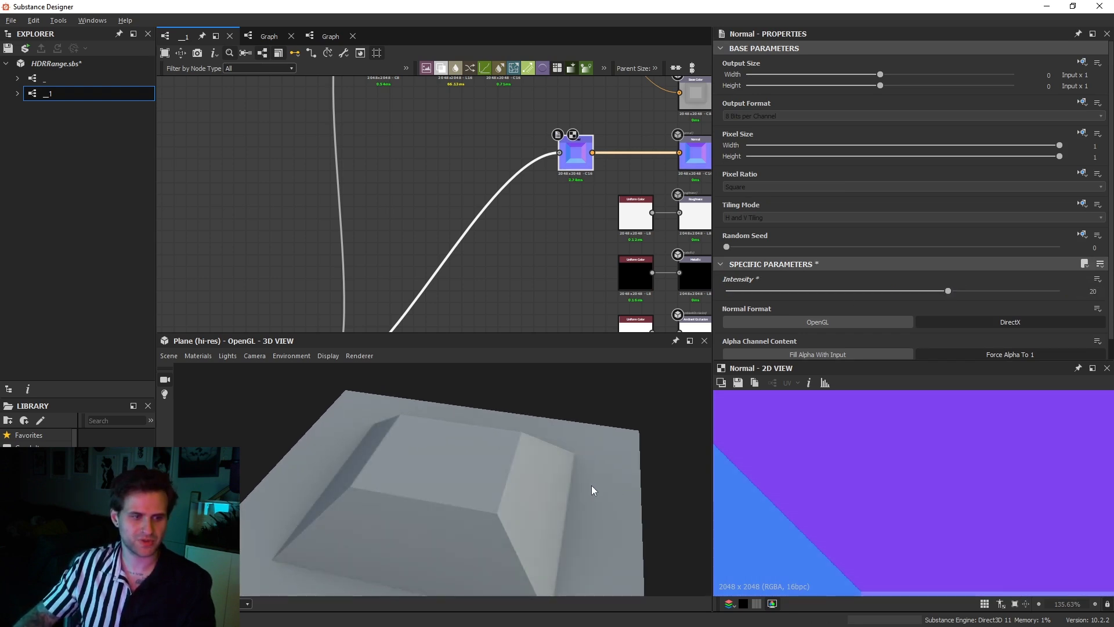
# Step: Examine the final Blend node of the base color branch and view the beveled plane from above in 3D
pyautogui.moveTo(504, 174); pyautogui.dragTo(456, 337, button='middle')
pyautogui.click(545, 218)
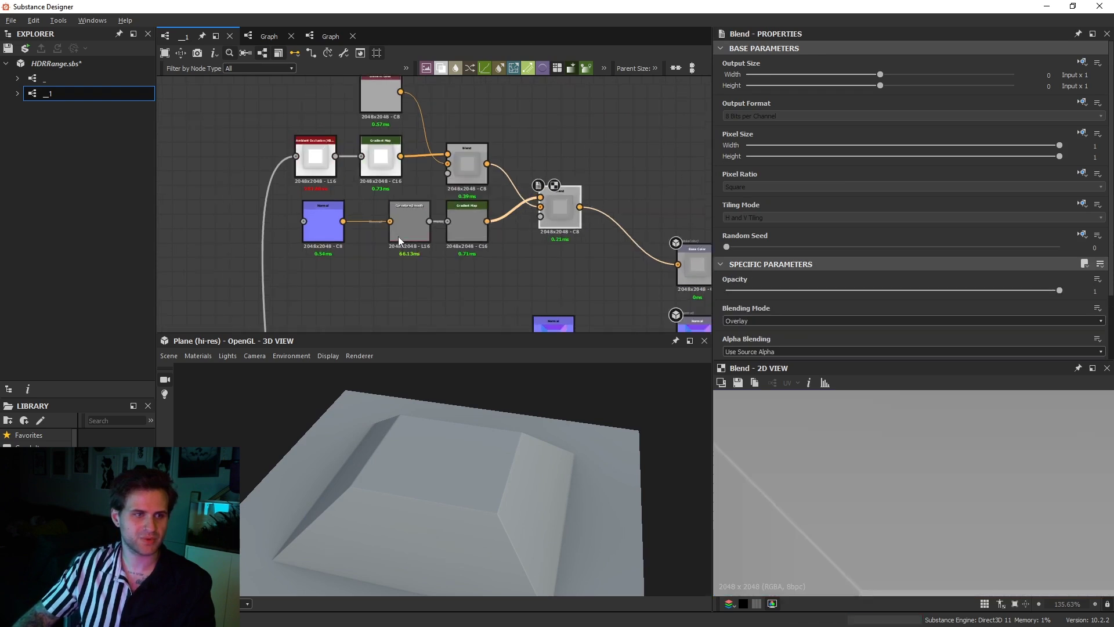
pyautogui.scroll(-2, 304, 225)
pyautogui.scroll(2, 345, 154)
pyautogui.moveTo(288, 224); pyautogui.dragTo(373, 82, button='middle')
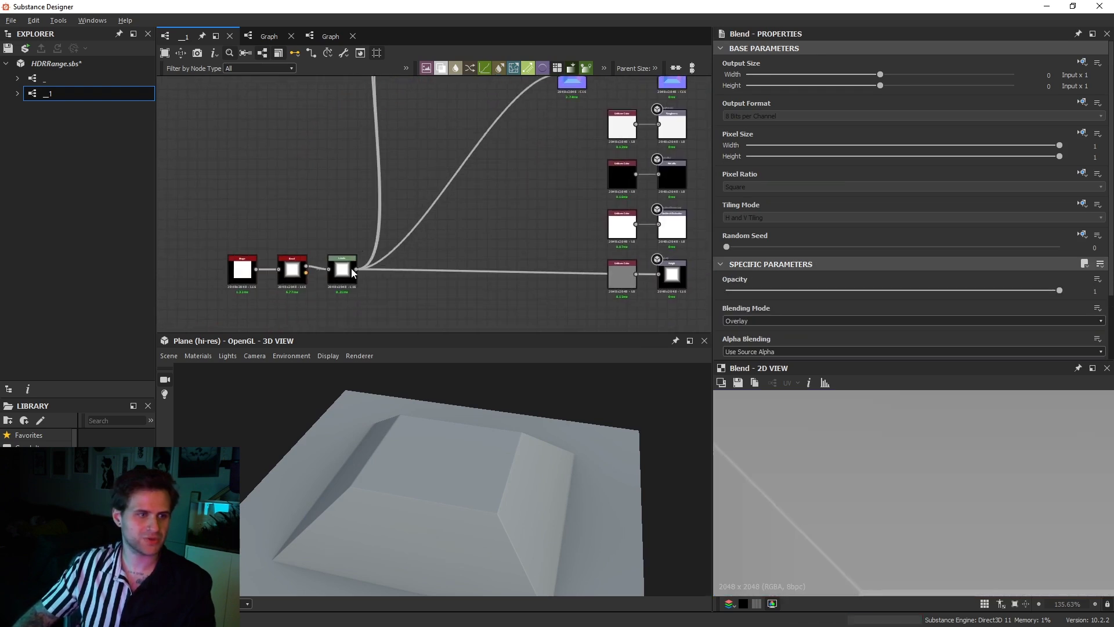
pyautogui.scroll(-2, 518, 440)
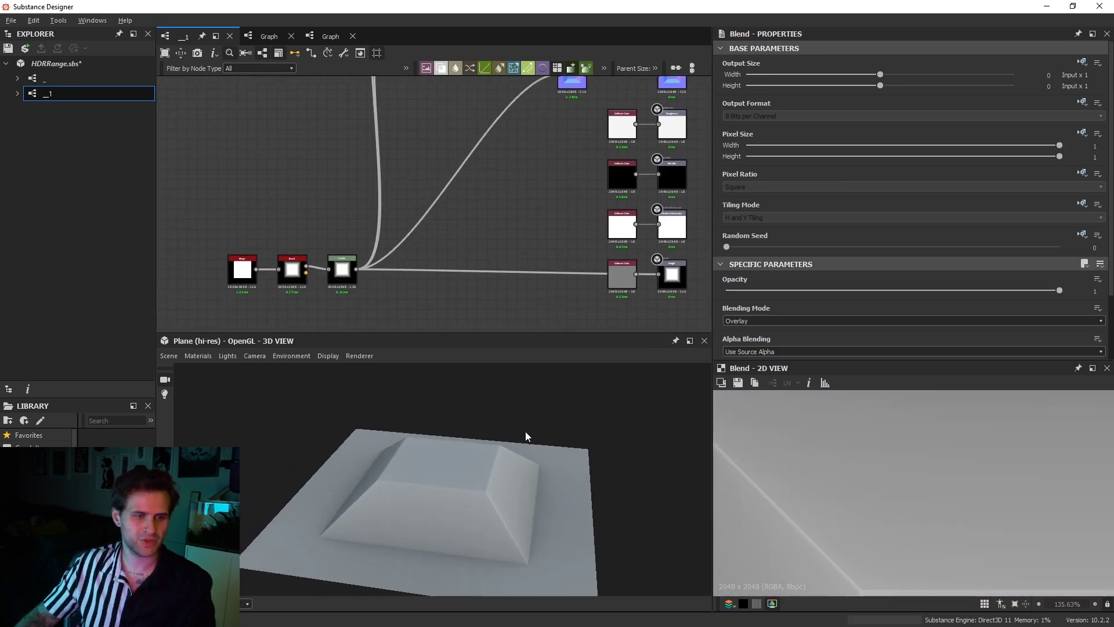
pyautogui.moveTo(524, 431); pyautogui.dragTo(548, 496)
pyautogui.scroll(4, 503, 448)
pyautogui.scroll(-3, 521, 444)
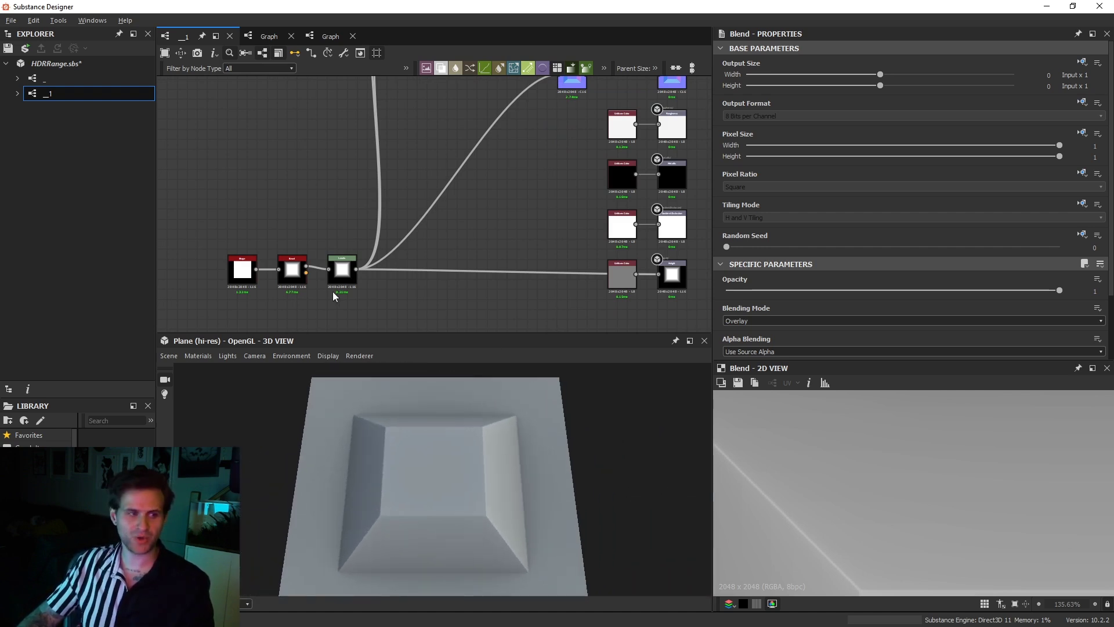
# Step: Show the Levels node's output in the 2D view and examine the bevel gradient up close
pyautogui.doubleClick(341, 272)
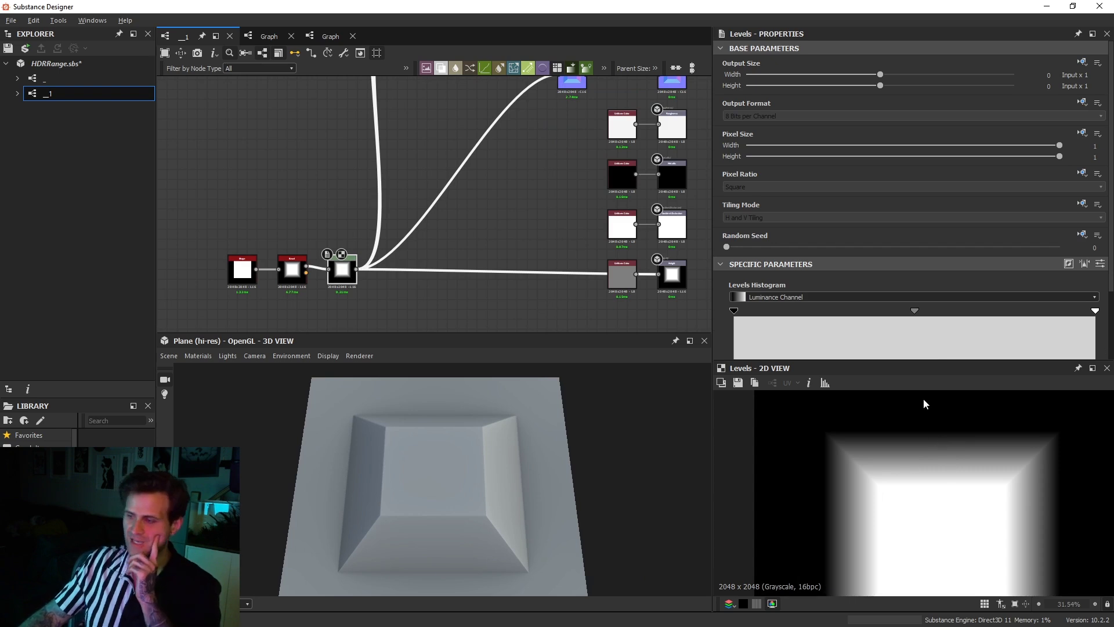
pyautogui.scroll(3, 976, 486)
pyautogui.moveTo(976, 486); pyautogui.dragTo(952, 494, button='middle')
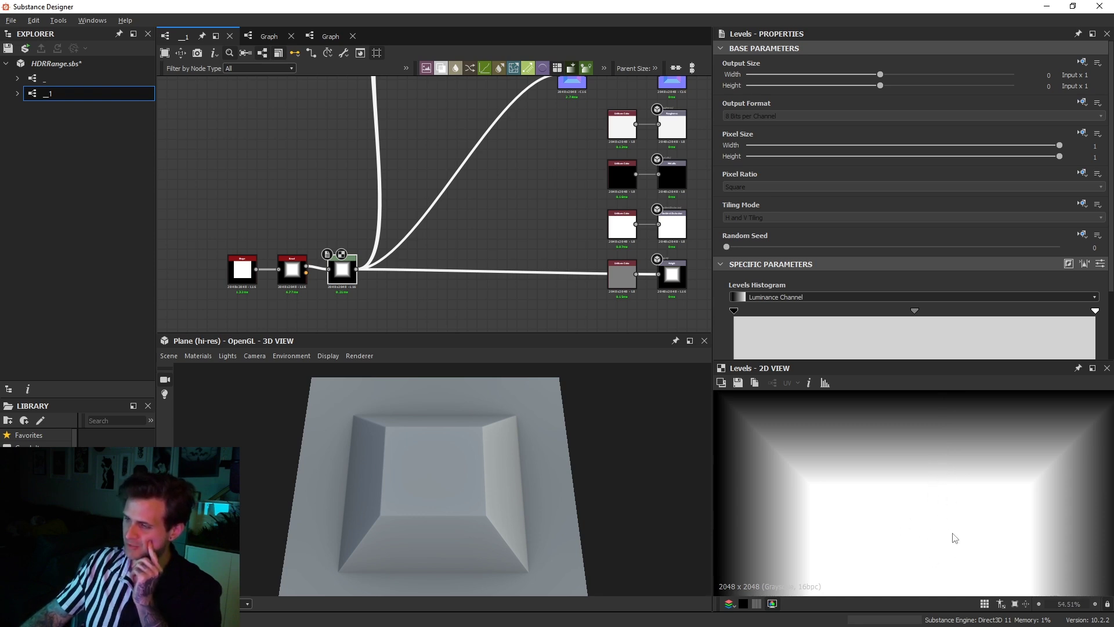
pyautogui.scroll(1, 962, 496)
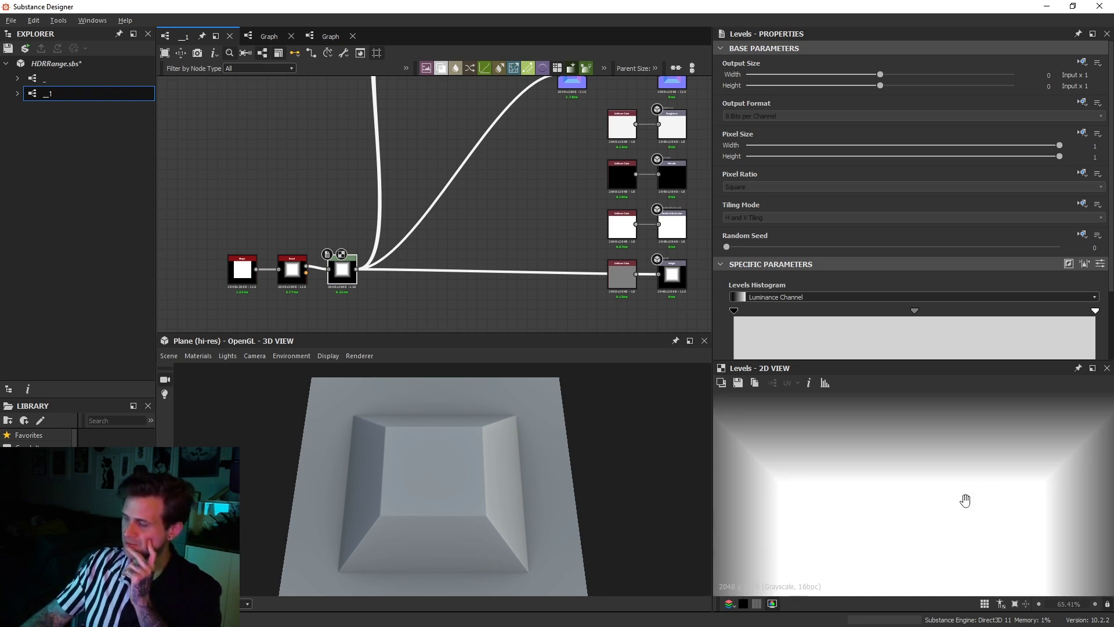
# Step: Add a Cells 1 noise node to the graph and place it below the Bevel node
pyautogui.moveTo(948, 455); pyautogui.dragTo(946, 477, button='middle')
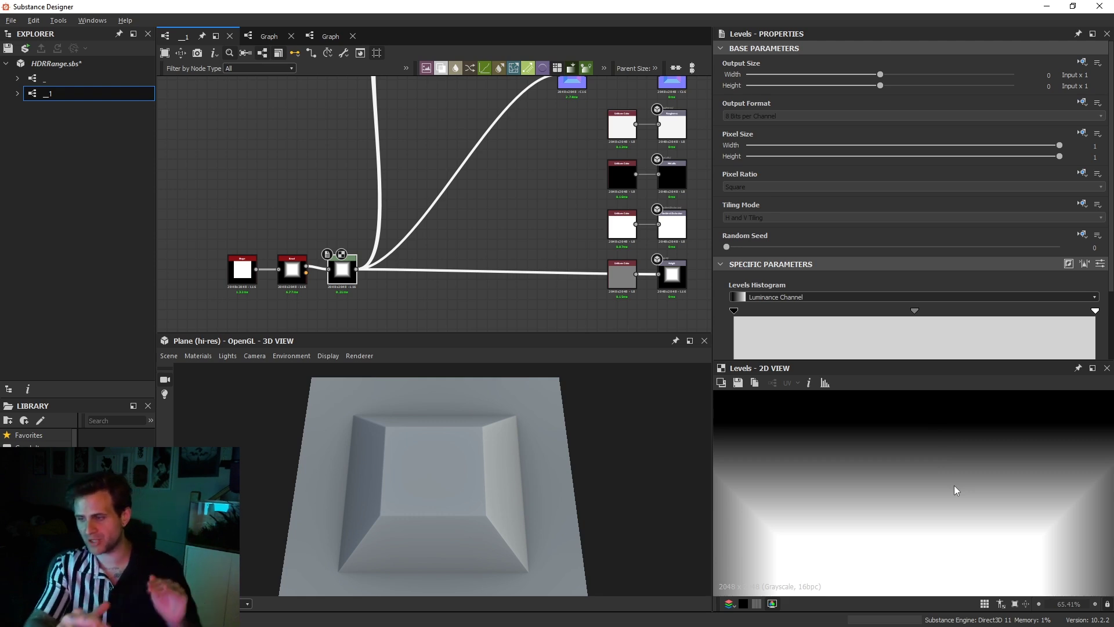
pyautogui.scroll(-2, 907, 439)
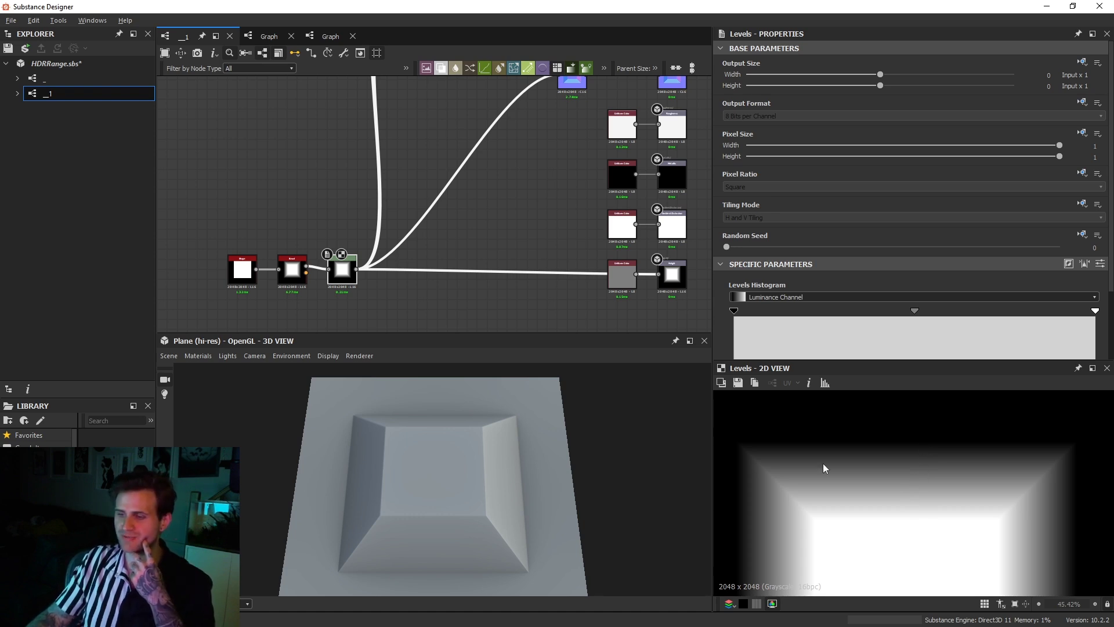
pyautogui.moveTo(392, 304); pyautogui.dragTo(464, 217, button='middle')
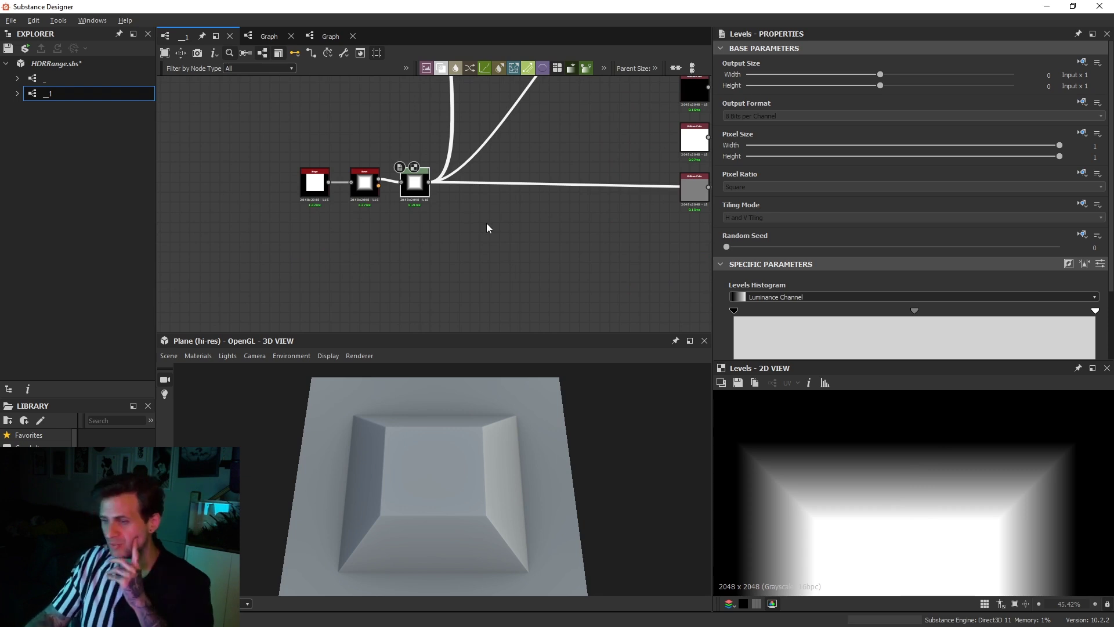
pyautogui.press('space')
pyautogui.write('cells')
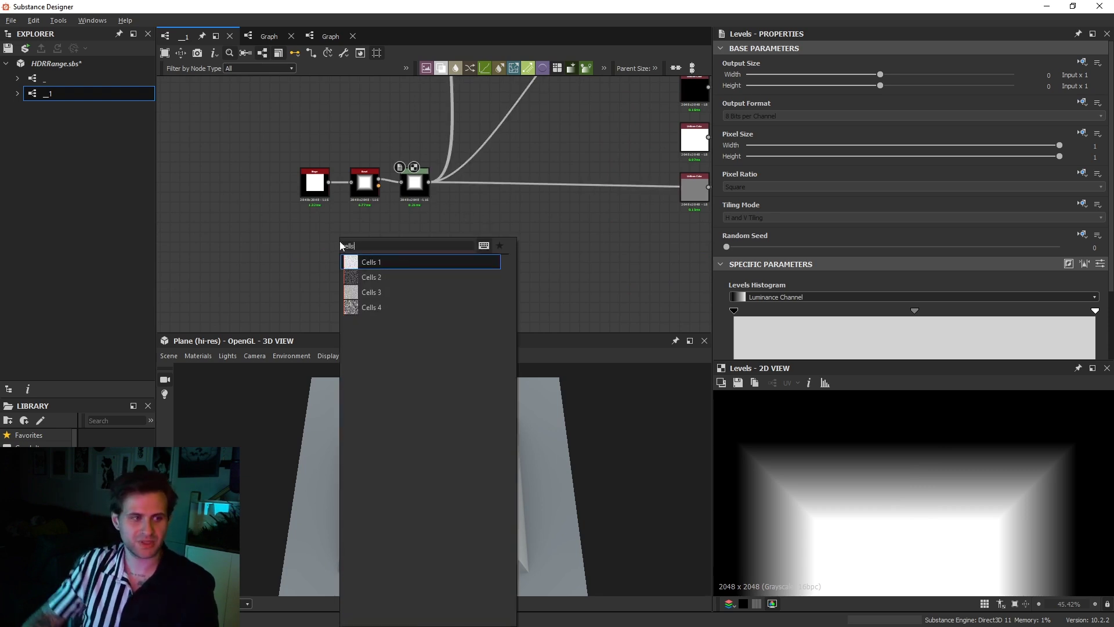
pyautogui.click(383, 271)
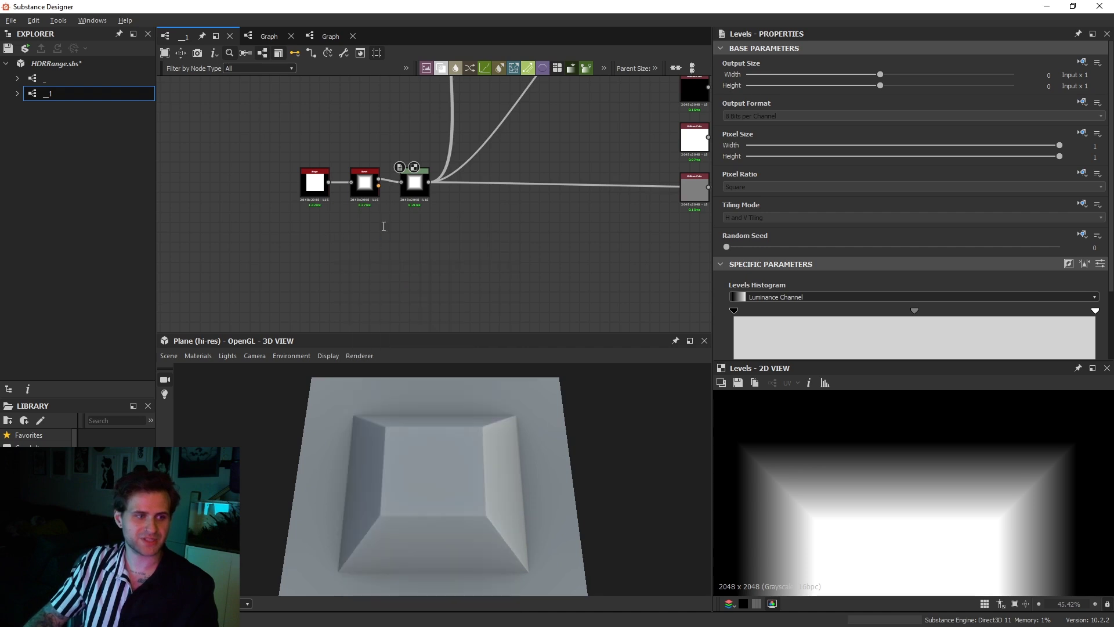
pyautogui.scroll(5, 382, 235)
pyautogui.moveTo(278, 276); pyautogui.dragTo(351, 254)
# Step: Set the scale of the Cells 1 node to 7
pyautogui.scroll(-5, 951, 245)
pyautogui.scroll(-1, 896, 259)
pyautogui.moveTo(766, 273); pyautogui.dragTo(734, 276)
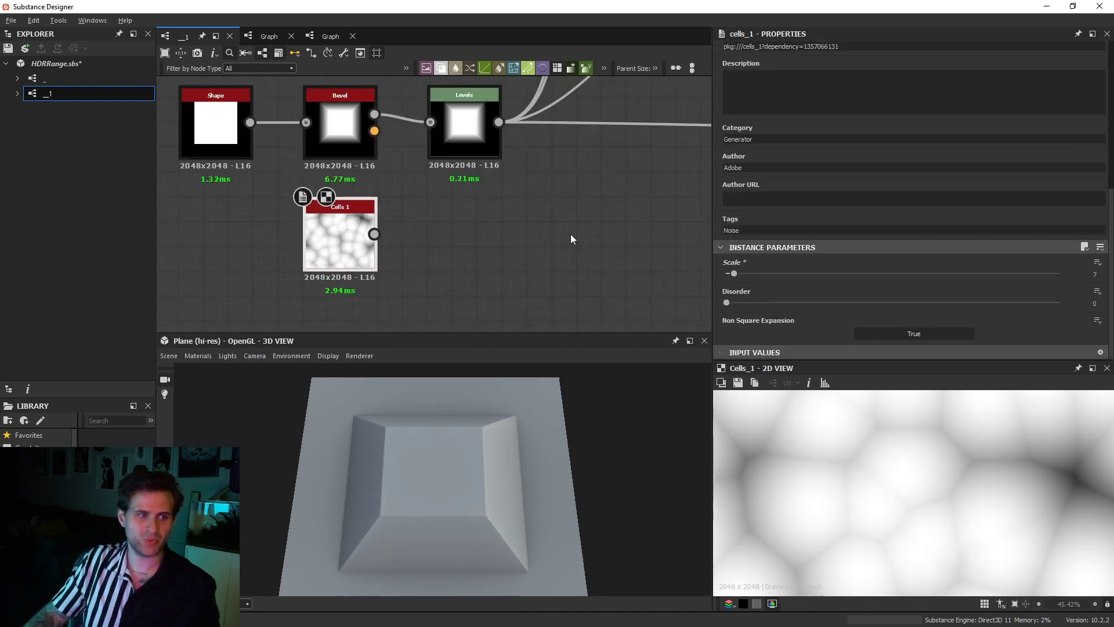
# Step: Add a Blend node with the Levels output as its background and the Cells 1 output as its foreground
pyautogui.scroll(-1, 637, 255)
pyautogui.press('space')
pyautogui.click(590, 235)
pyautogui.moveTo(507, 139); pyautogui.dragTo(567, 233)
pyautogui.moveTo(403, 232); pyautogui.dragTo(532, 219)
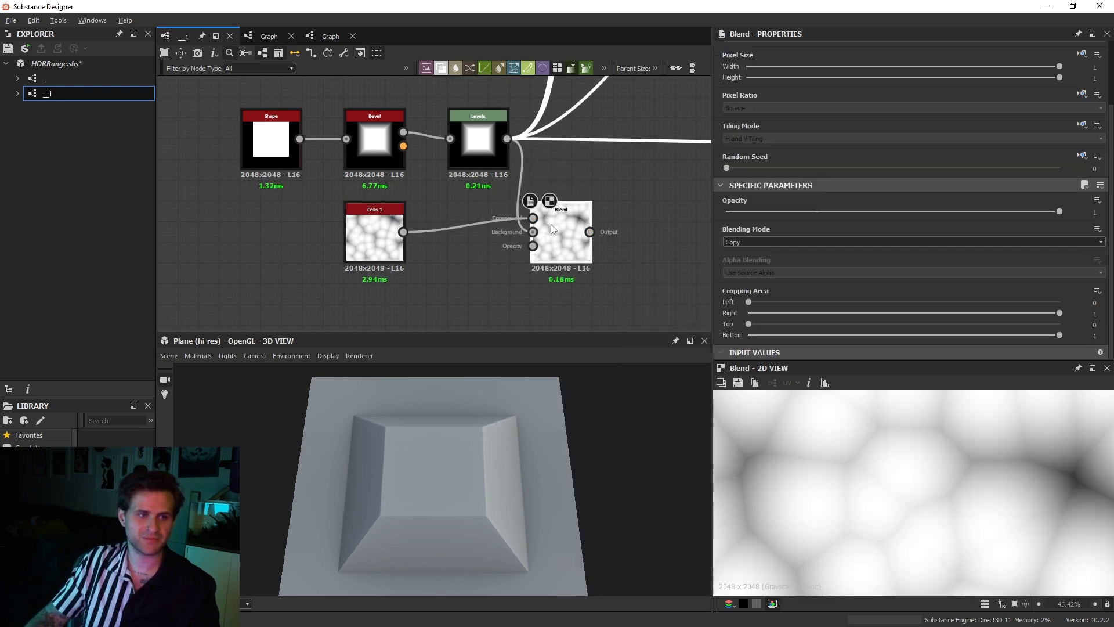
# Step: Set the Blend node's blending mode to Subtract and move all outgoing Levels connections onto the Blend output
pyautogui.click(746, 241)
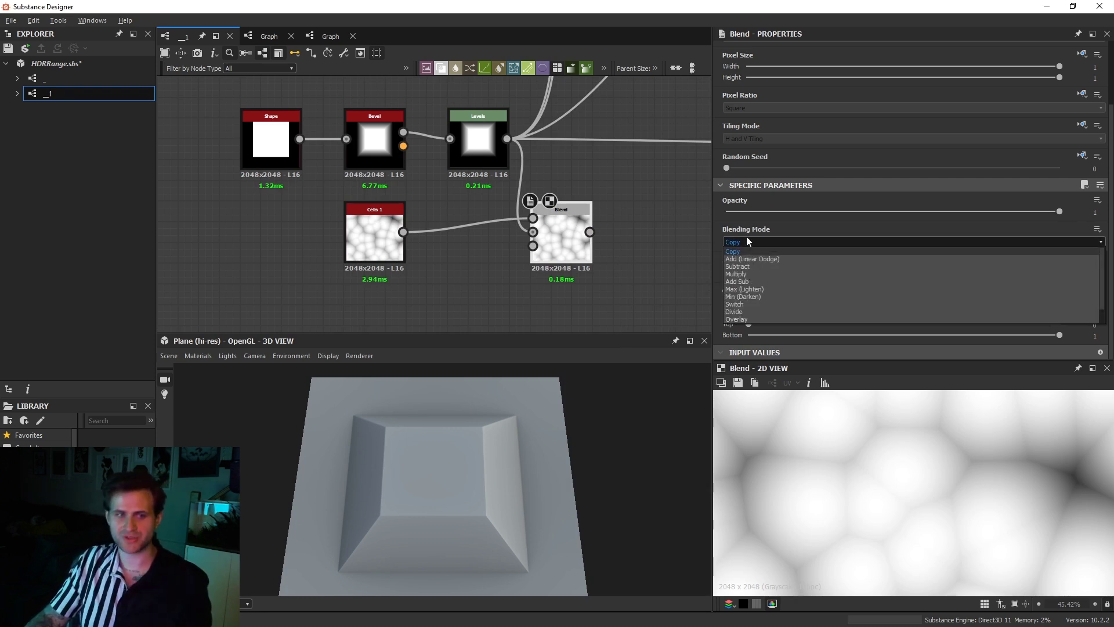
pyautogui.click(748, 266)
pyautogui.keyDown('shift'); pyautogui.moveTo(507, 139); pyautogui.dragTo(573, 225); pyautogui.keyUp('shift')
pyautogui.scroll(-4, 980, 543)
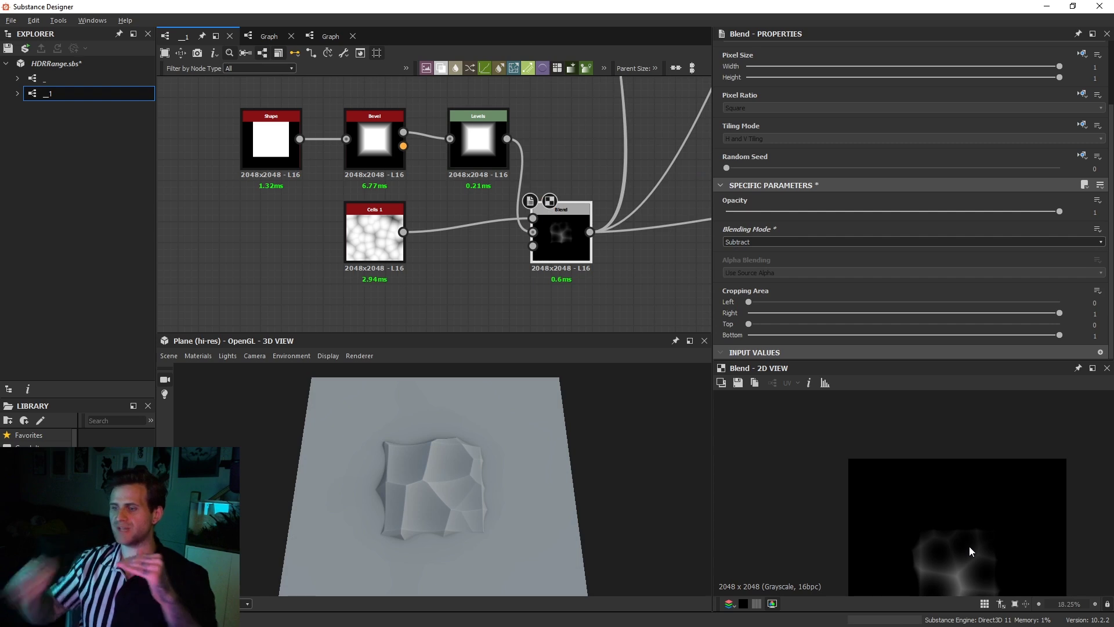
# Step: Enlarge the 2D view and examine the Levels output and the dark and bright areas of the Cells 1 output
pyautogui.click(478, 139)
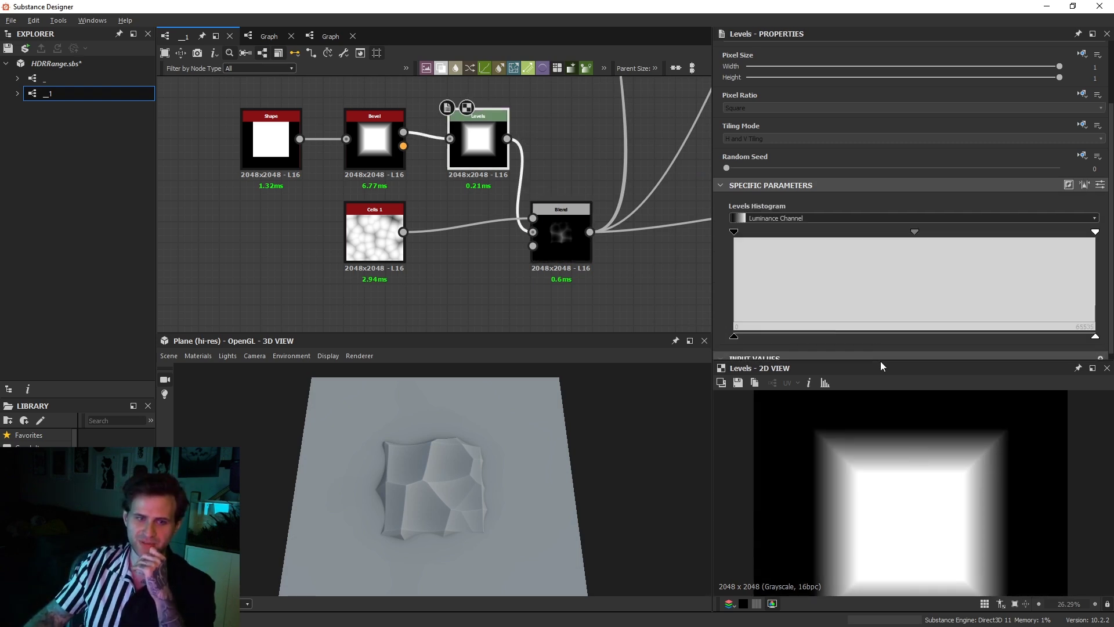
pyautogui.moveTo(881, 360); pyautogui.dragTo(866, 282)
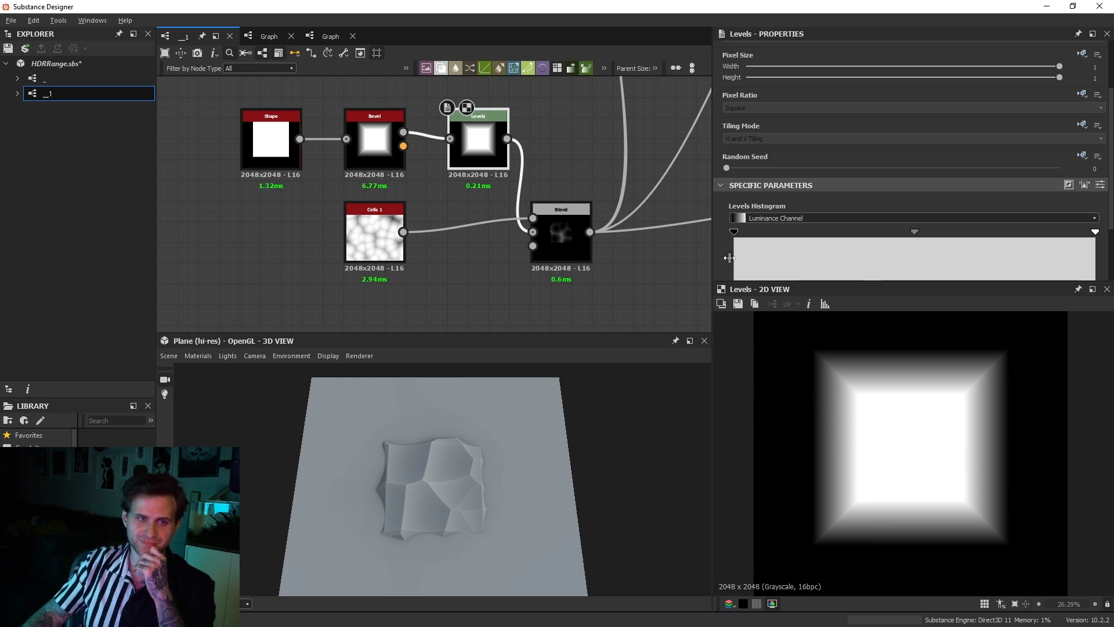
pyautogui.moveTo(713, 261); pyautogui.dragTo(759, 261)
pyautogui.scroll(3, 397, 232)
pyautogui.click(395, 232)
pyautogui.scroll(-2, 973, 439)
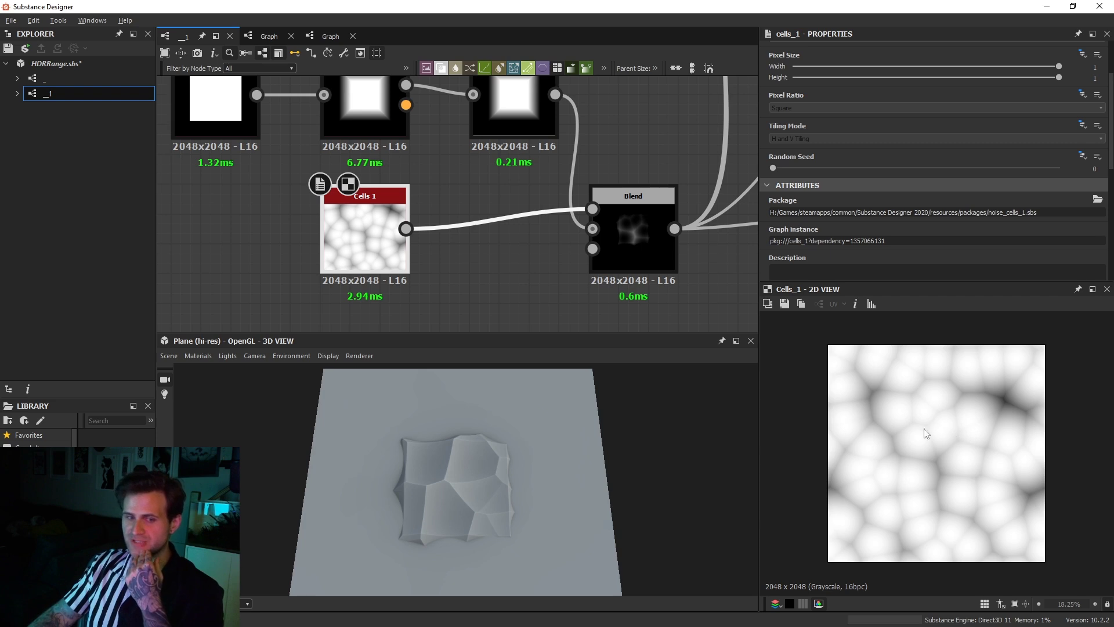
pyautogui.scroll(6, 1008, 396)
pyautogui.scroll(3, 1028, 388)
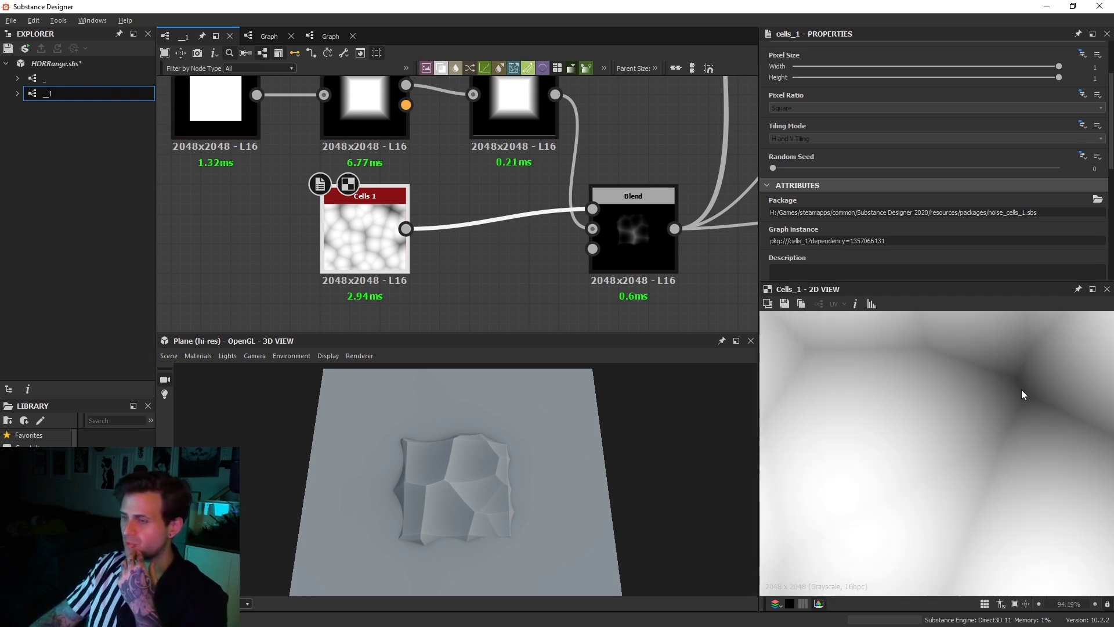
pyautogui.scroll(-5, 1021, 390)
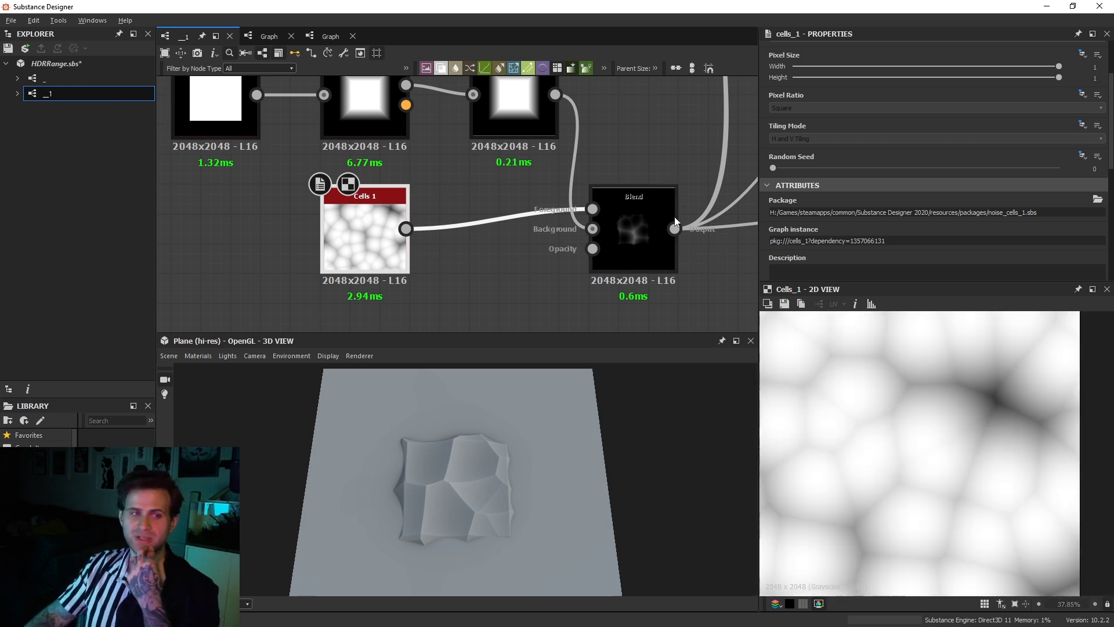
# Step: Examine the subtracted Blend result in 2D and the broken-up shape on the 3D plane
pyautogui.click(638, 217)
pyautogui.moveTo(529, 121); pyautogui.dragTo(527, 164, button='middle')
pyautogui.click(527, 164)
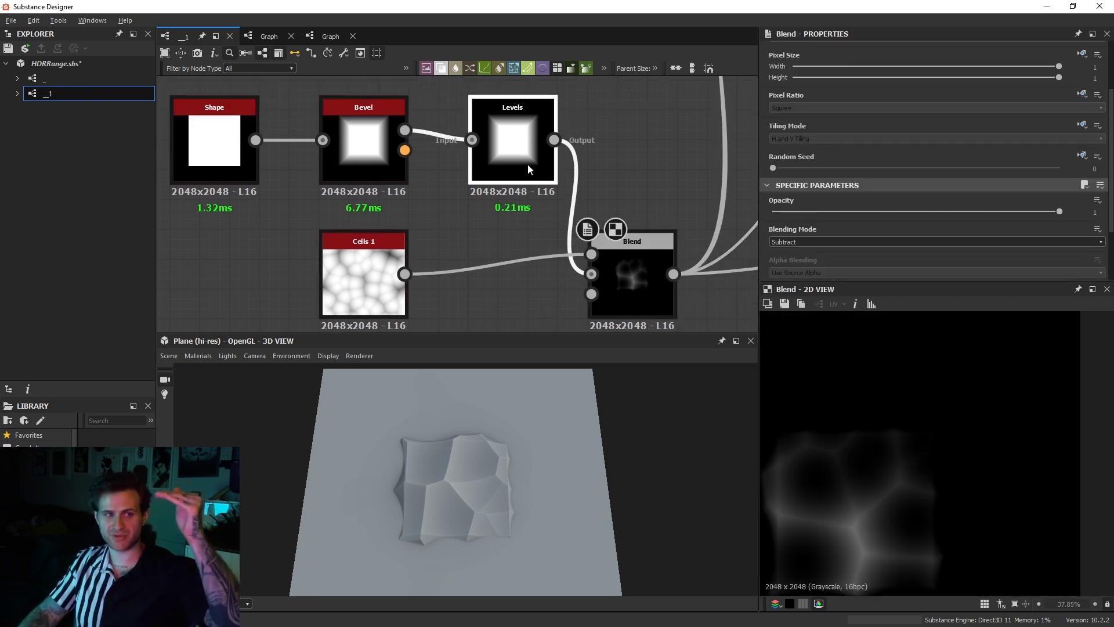
pyautogui.click(661, 264)
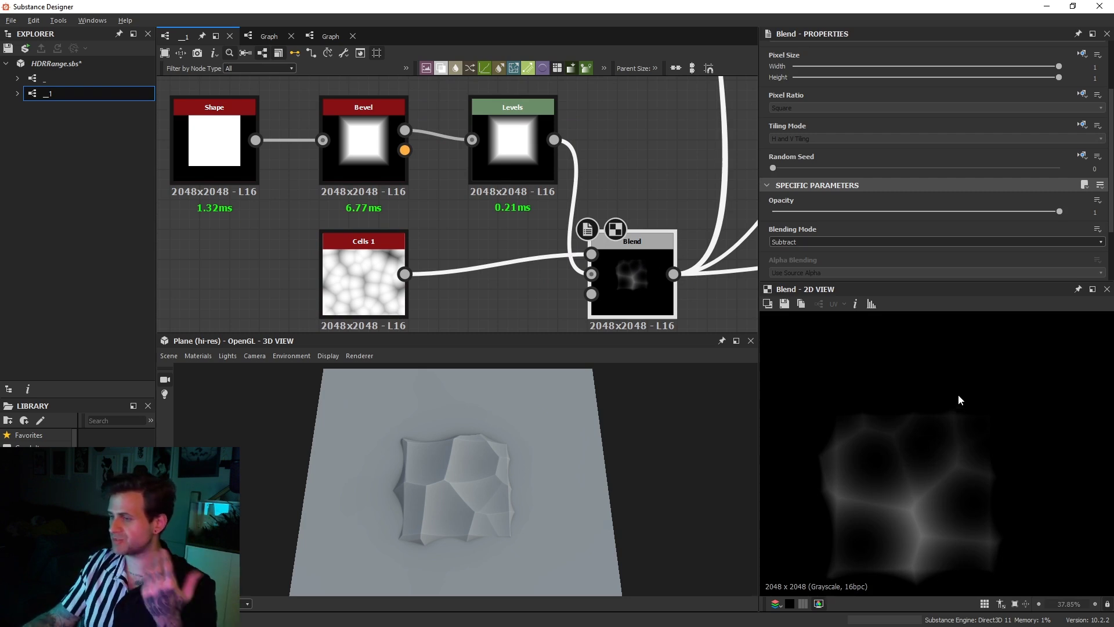
pyautogui.moveTo(511, 453); pyautogui.dragTo(503, 498)
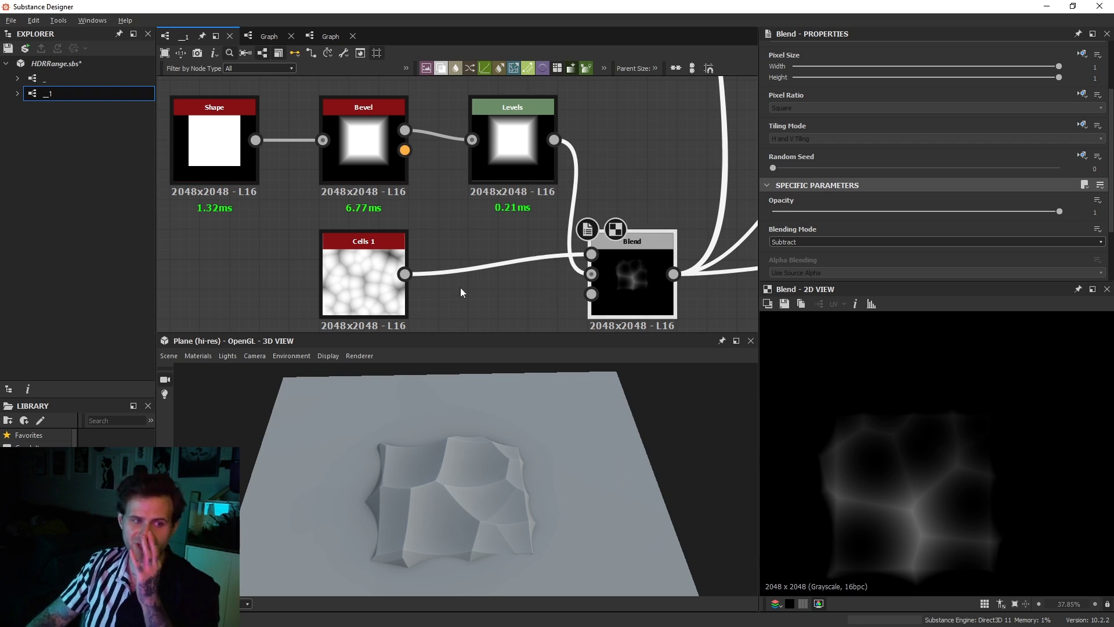
# Step: Insert an Invert Grayscale node between the Cells 1 node and the Blend foreground
pyautogui.click(513, 301)
pyautogui.press('space')
pyautogui.write('inve')
pyautogui.press('Escape')
pyautogui.moveTo(405, 274); pyautogui.dragTo(591, 253)
pyautogui.click(622, 264)
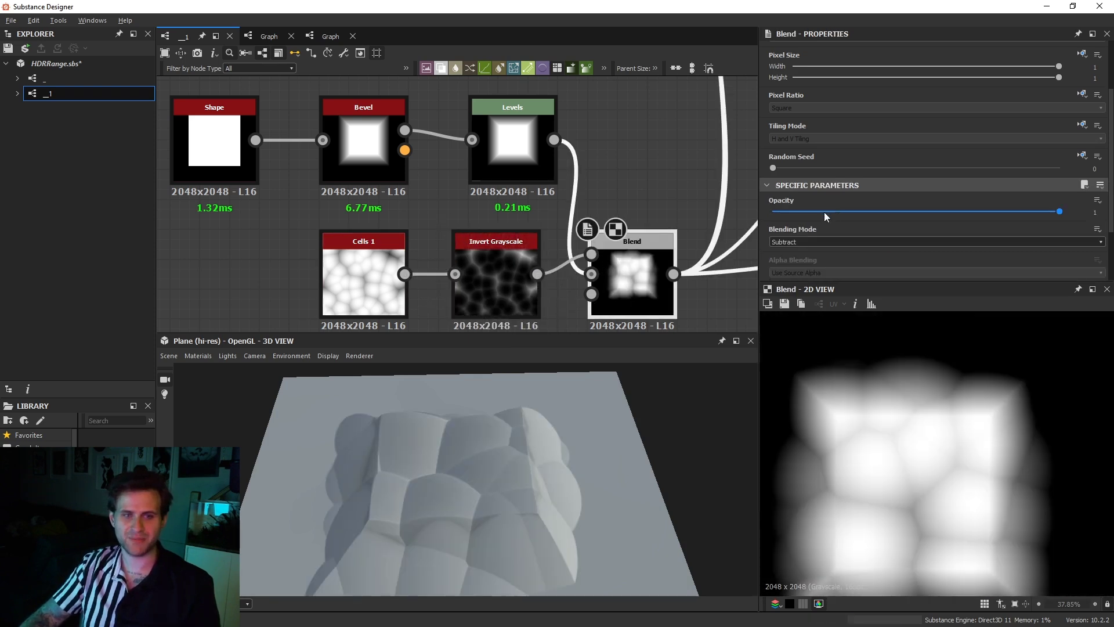
# Step: Set the Blend node's blending mode to Min (Darken) and check the result in the 3D and 2D views
pyautogui.click(798, 243)
pyautogui.click(810, 297)
pyautogui.moveTo(593, 450); pyautogui.dragTo(567, 458)
pyautogui.scroll(-2, 898, 465)
pyautogui.scroll(2, 905, 465)
pyautogui.scroll(-2, 952, 458)
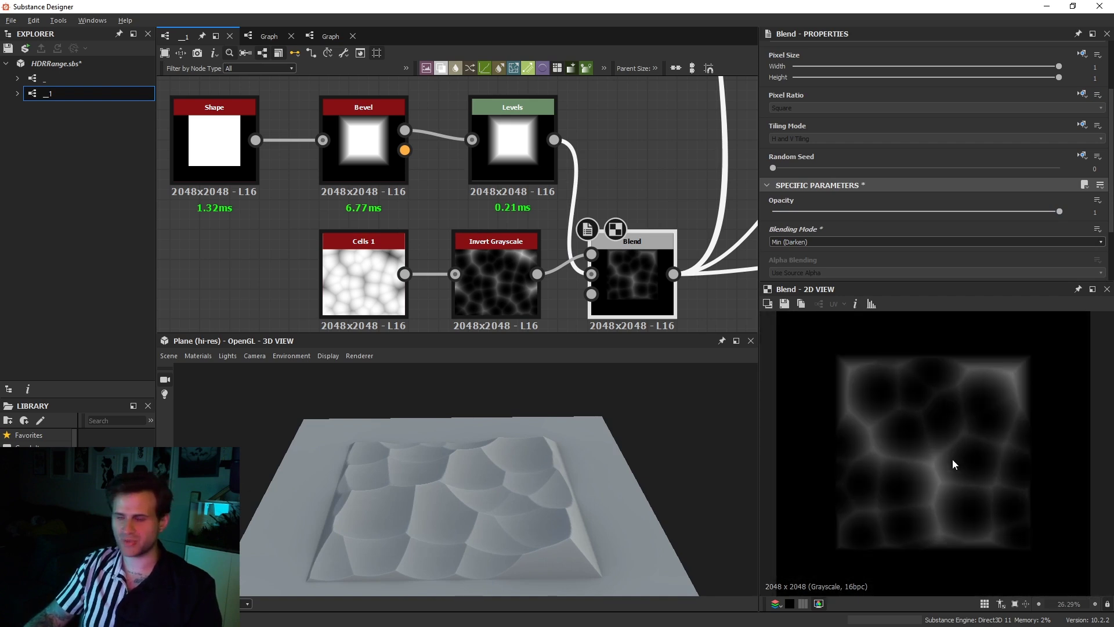
pyautogui.scroll(2, 952, 464)
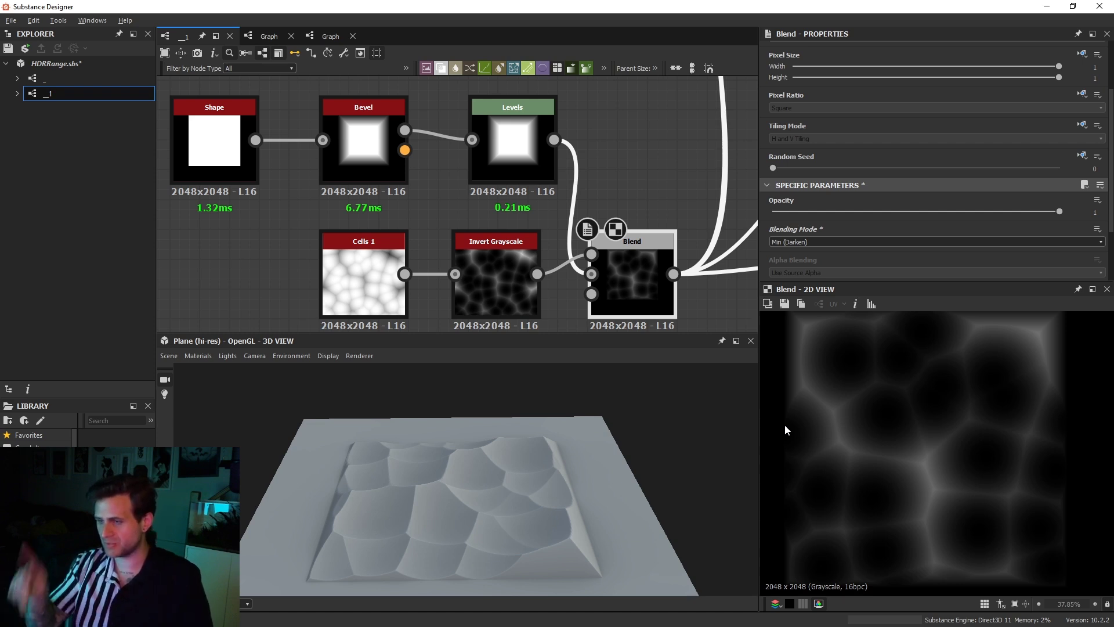
# Step: View the Invert Grayscale, Levels and Blend outputs in turn, inspecting a corner of the blended shape up close
pyautogui.click(511, 269)
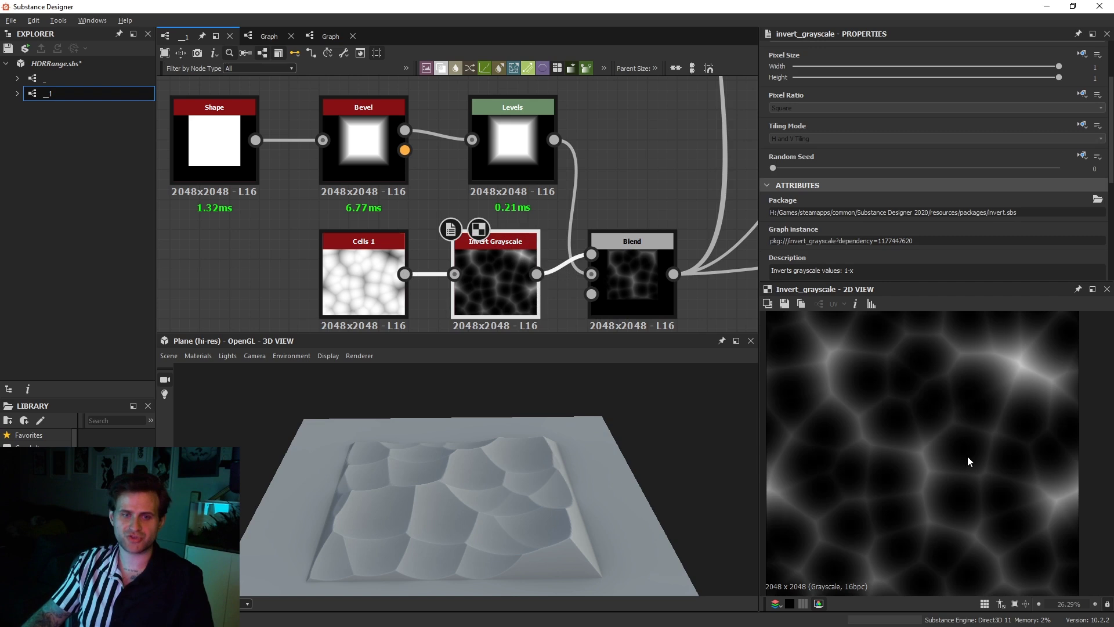
pyautogui.click(492, 135)
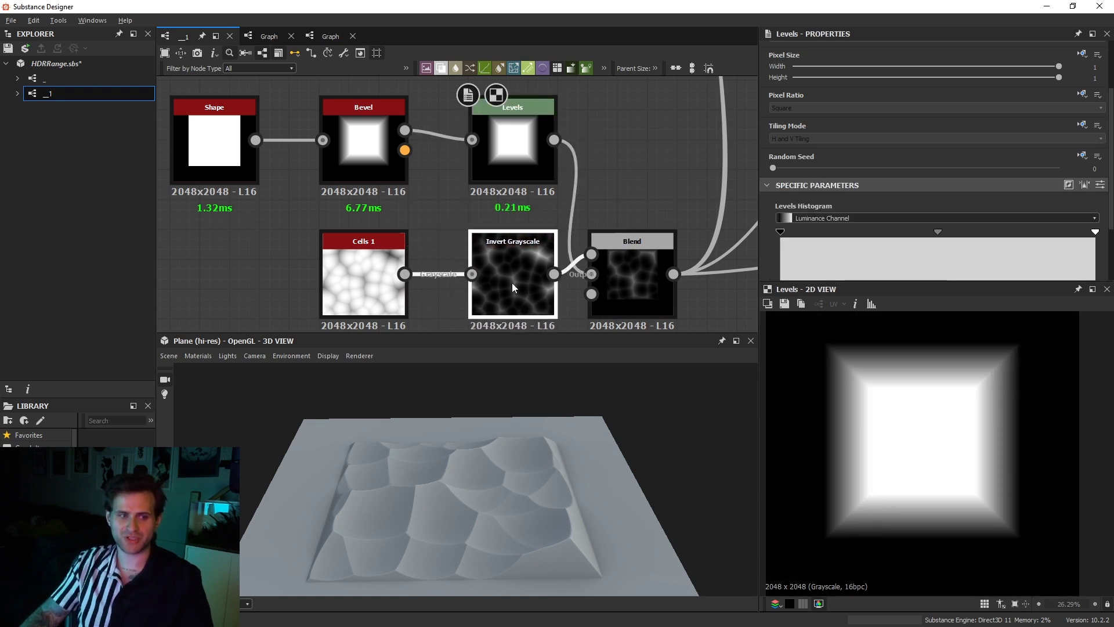
pyautogui.click(657, 269)
pyautogui.scroll(5, 855, 349)
pyautogui.moveTo(967, 364); pyautogui.dragTo(803, 399, button='middle')
pyautogui.scroll(2, 987, 400)
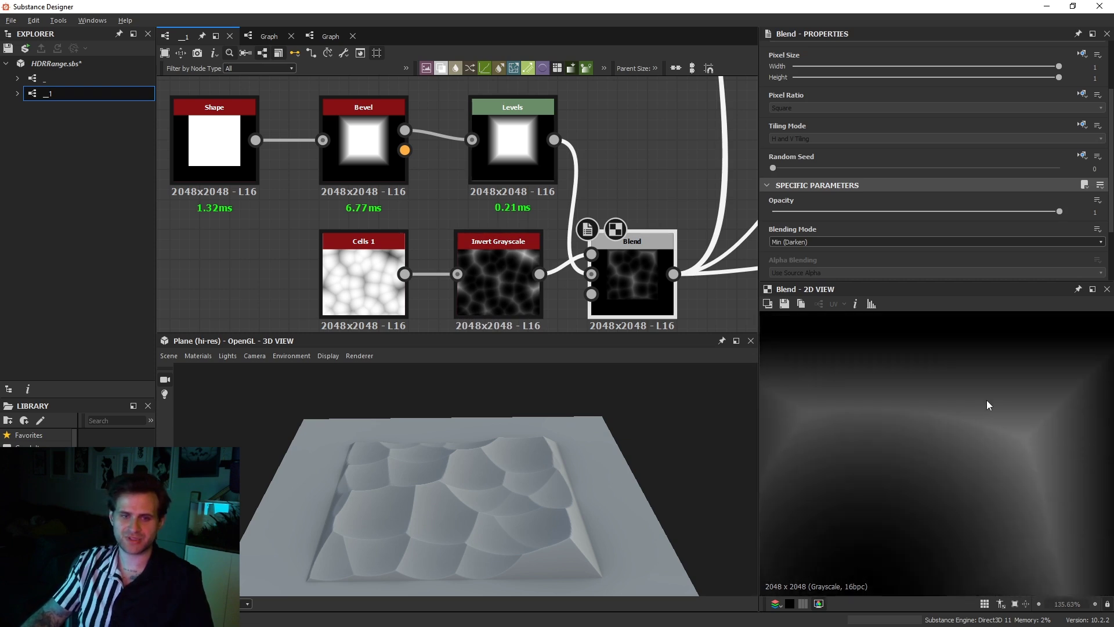
pyautogui.moveTo(987, 401); pyautogui.dragTo(925, 419, button='middle')
# Step: Compare the same corner of the shape in the Levels, Invert Grayscale and Blend outputs
pyautogui.click(512, 145)
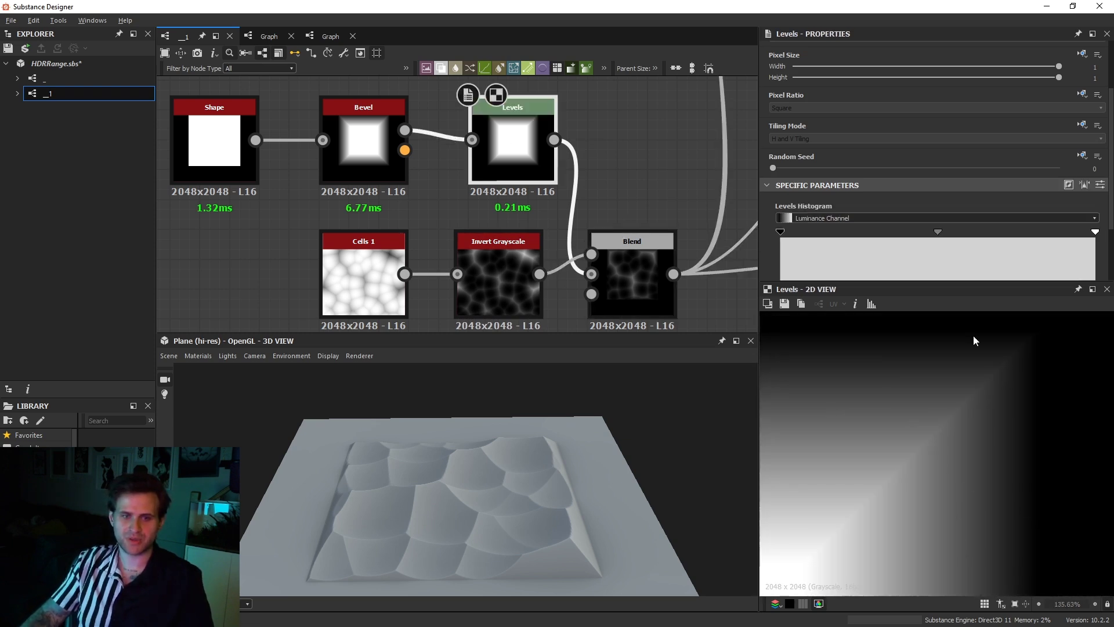
pyautogui.click(527, 299)
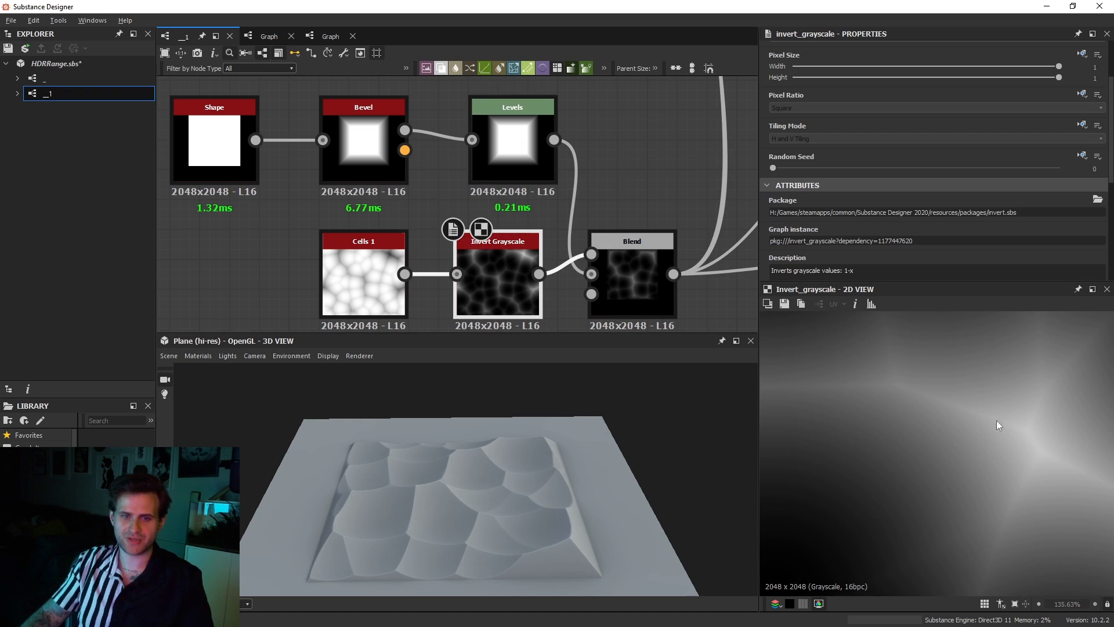
pyautogui.click(632, 278)
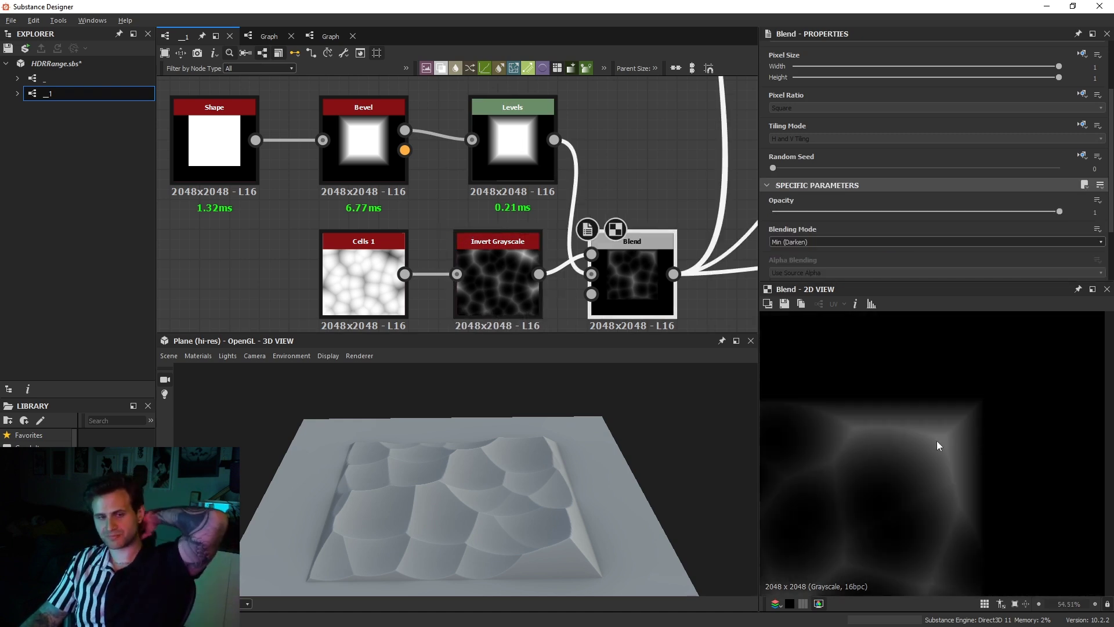
pyautogui.click(487, 149)
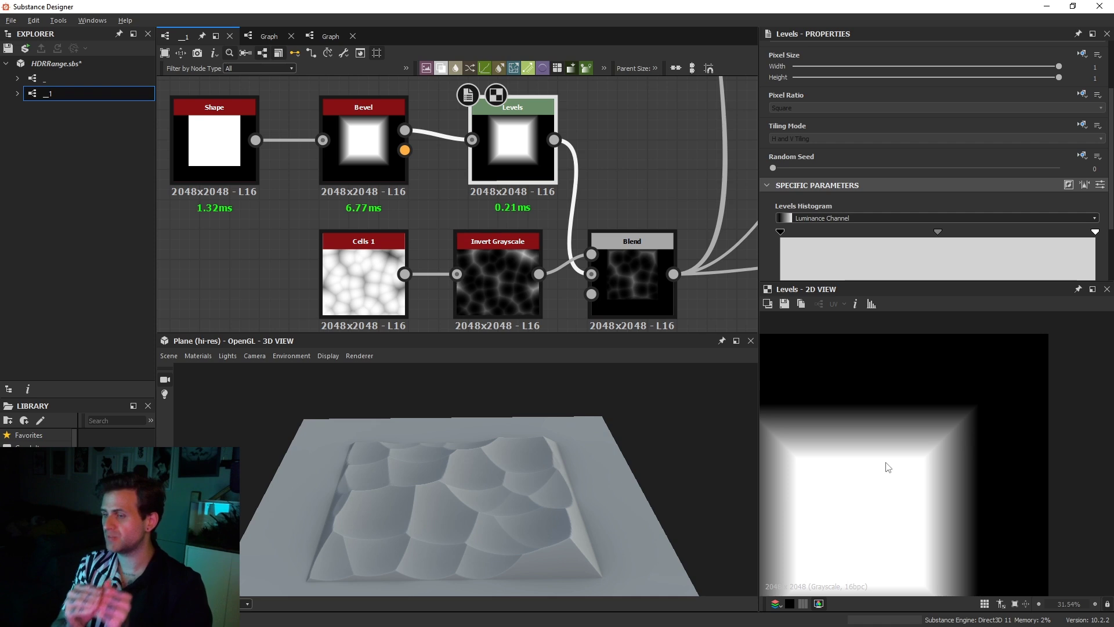
pyautogui.scroll(4, 887, 467)
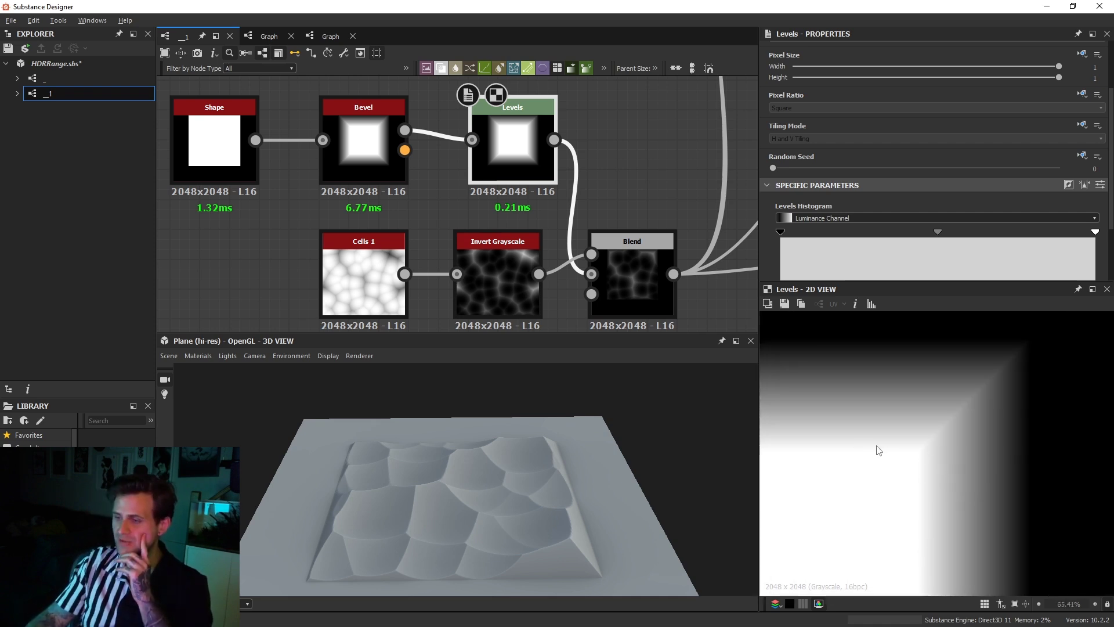
pyautogui.scroll(-5, 558, 238)
pyautogui.press('space')
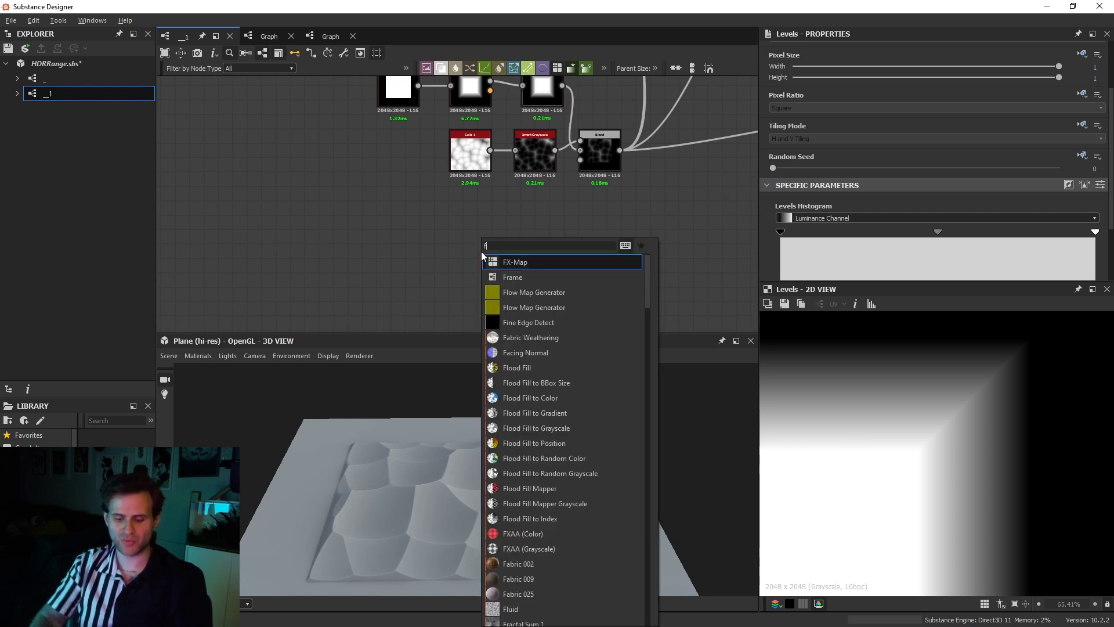
pyautogui.write('gr')
pyautogui.press('Escape')
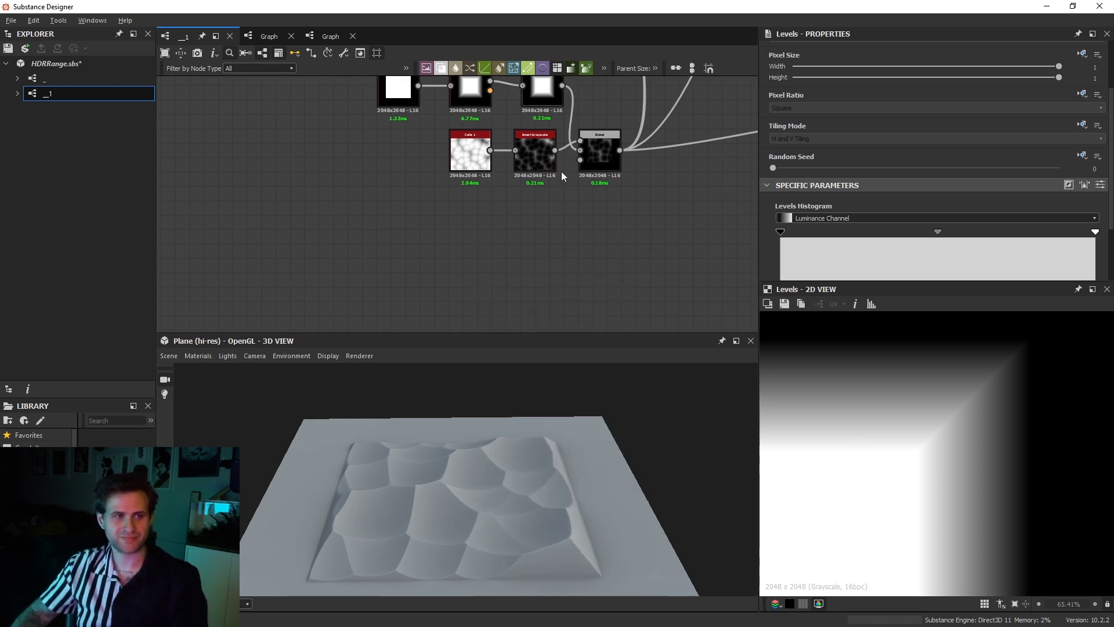
# Step: Add a second Blend node with the Bevel output as its background and delete the Levels node
pyautogui.scroll(4, 571, 170)
pyautogui.press('space')
pyautogui.click(594, 196)
pyautogui.moveTo(480, 187); pyautogui.dragTo(558, 182)
pyautogui.moveTo(355, 178); pyautogui.dragTo(540, 186)
pyautogui.moveTo(461, 186); pyautogui.dragTo(463, 173)
pyautogui.press('Delete')
pyautogui.click(572, 181)
pyautogui.moveTo(572, 181)
pyautogui.mouseDown()
pyautogui.moveTo(562, 179)
pyautogui.moveTo(562, 192)
pyautogui.mouseUp()
pyautogui.moveTo(562, 192); pyautogui.dragTo(584, 235, button='middle')
# Step: Add a Uniform Color node above the Bevel-to-Blend connection and set its color mode to Grayscale
pyautogui.press('space')
pyautogui.write('uniform')
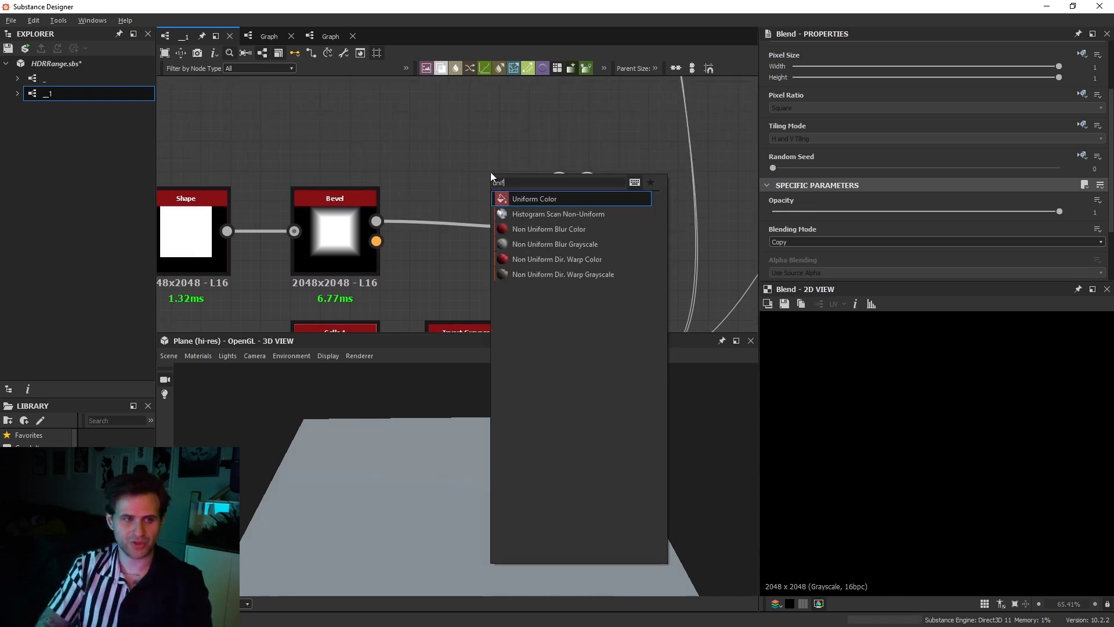
pyautogui.press('Return')
pyautogui.moveTo(496, 172); pyautogui.dragTo(495, 131)
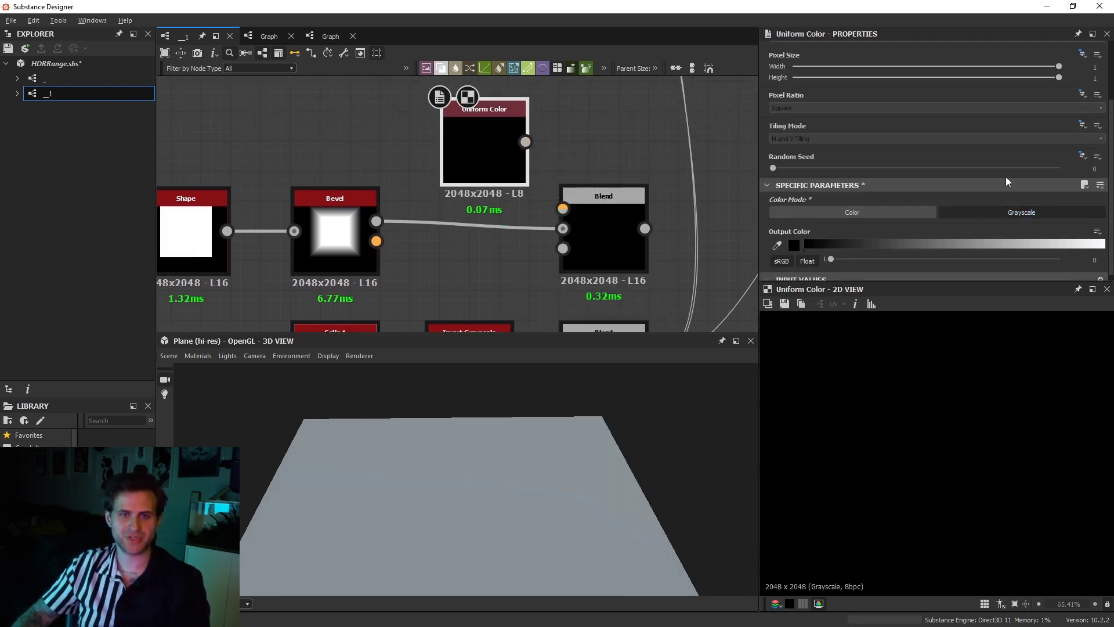
pyautogui.click(1015, 212)
# Step: Set the Uniform Color node's output color value to 1, then raise it to 2
pyautogui.write('1')
pyautogui.press('Return')
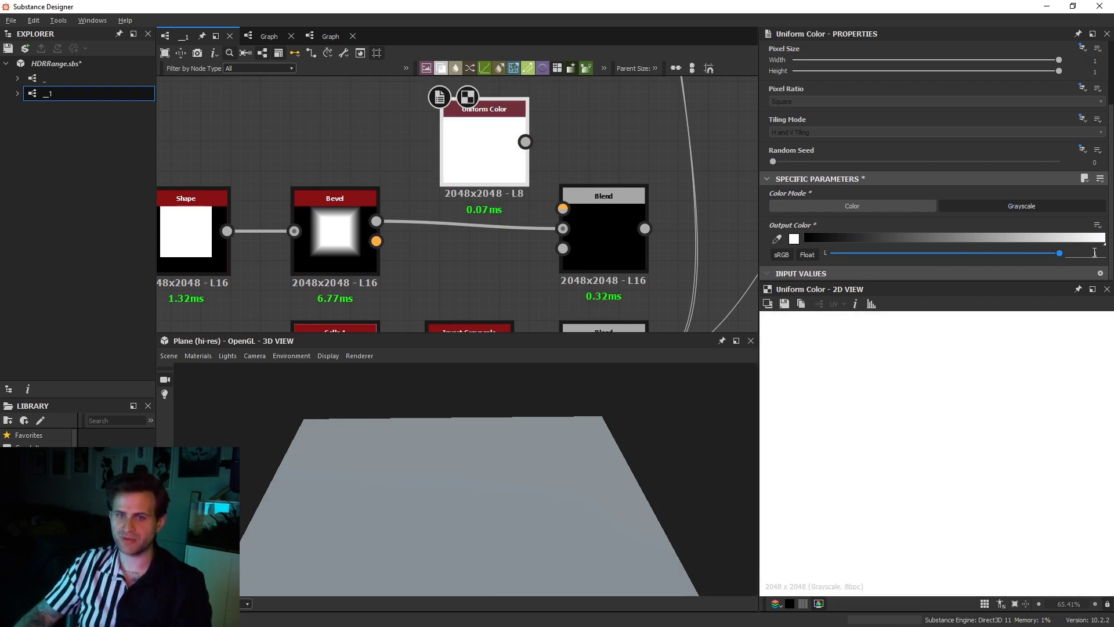
pyautogui.click(1094, 253)
pyautogui.write('2')
pyautogui.press('Return')
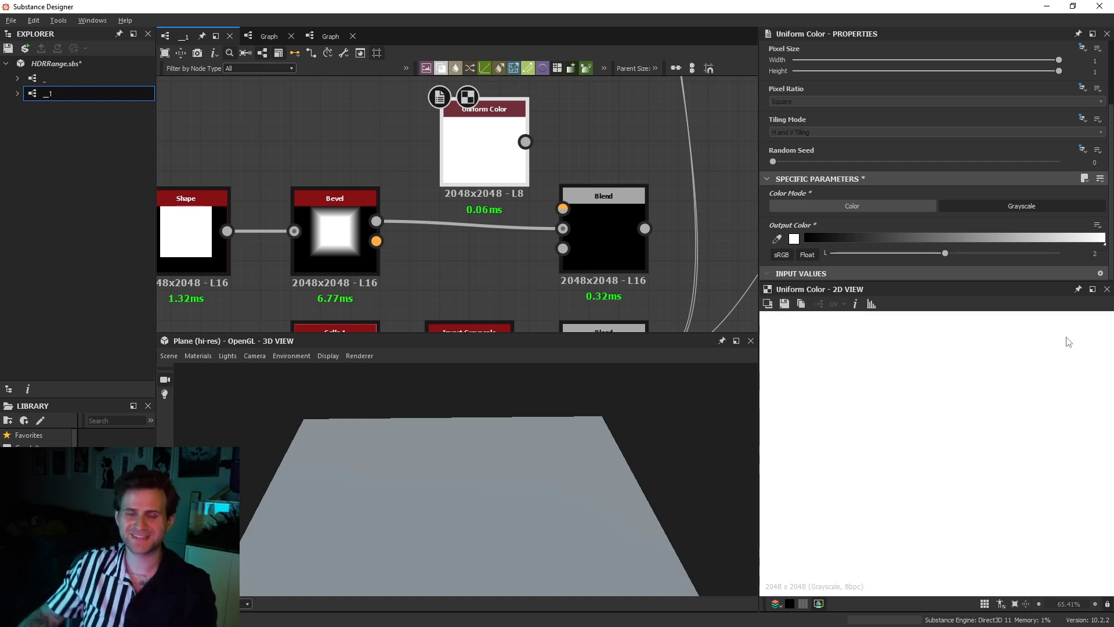
# Step: Connect the Uniform Color output to the upper Blend's foreground and set that Blend's blending mode to Multiply
pyautogui.moveTo(525, 142); pyautogui.dragTo(563, 208)
pyautogui.doubleClick(582, 191)
pyautogui.click(799, 235)
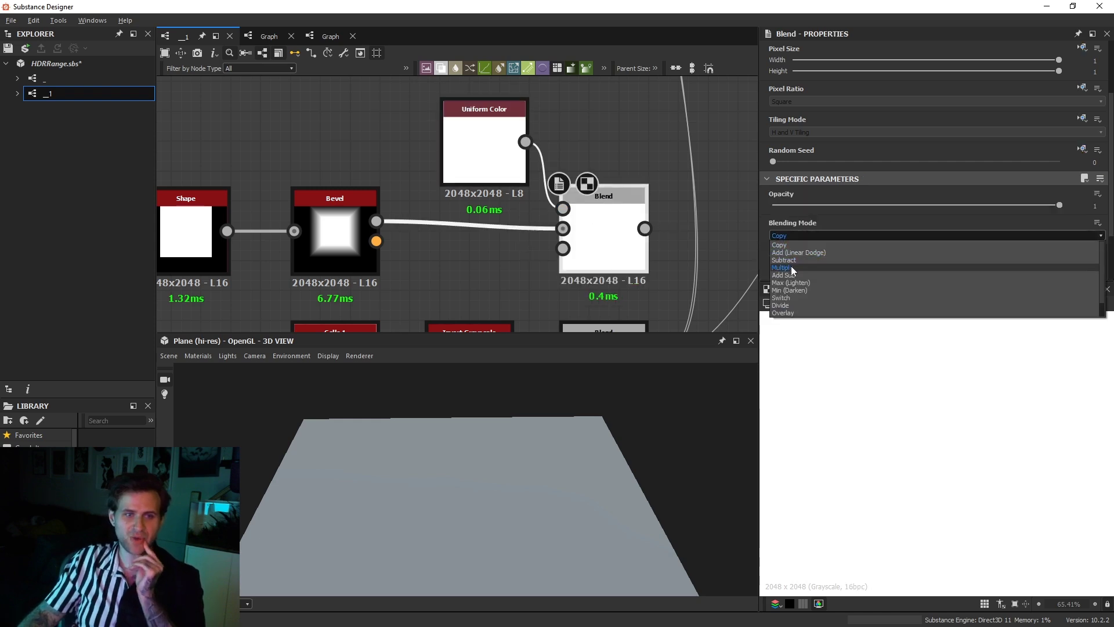
pyautogui.click(792, 266)
pyautogui.scroll(-1, 949, 452)
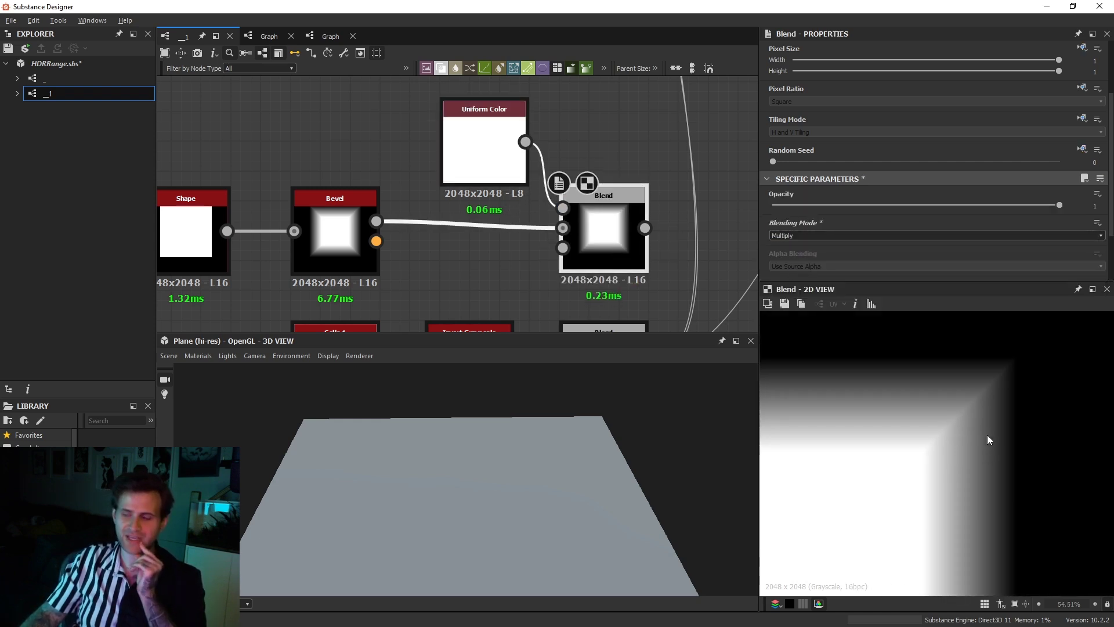
# Step: Override the Uniform Color node's inherited output format and set it to HDR High Precision (32F)
pyautogui.doubleClick(502, 167)
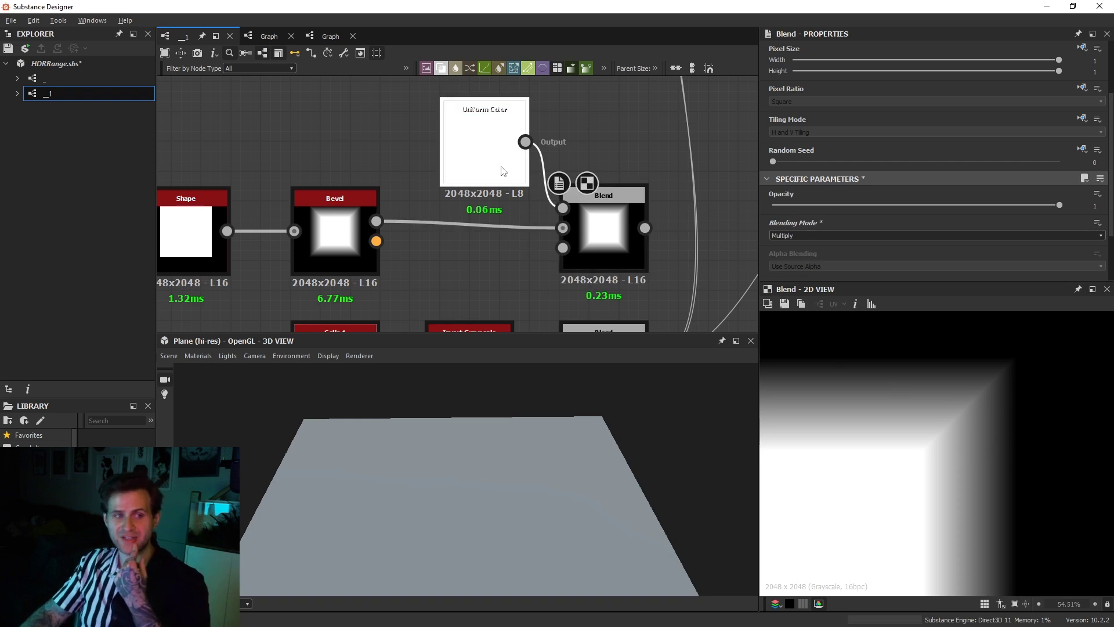
pyautogui.scroll(5, 516, 196)
pyautogui.moveTo(700, 305); pyautogui.dragTo(677, 283, button='middle')
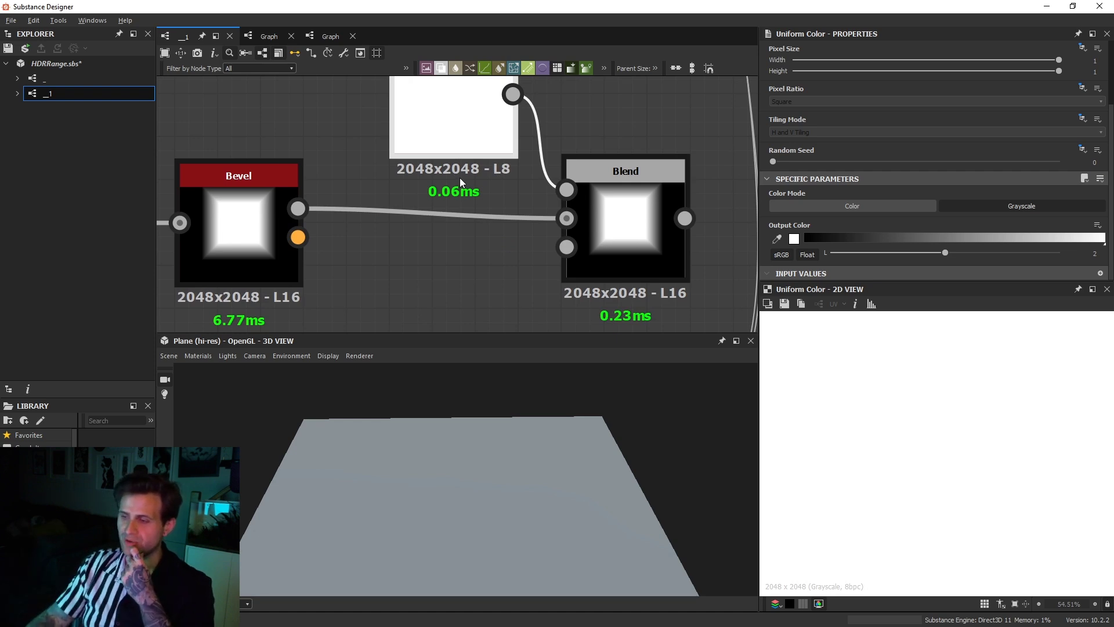
pyautogui.scroll(1, 516, 170)
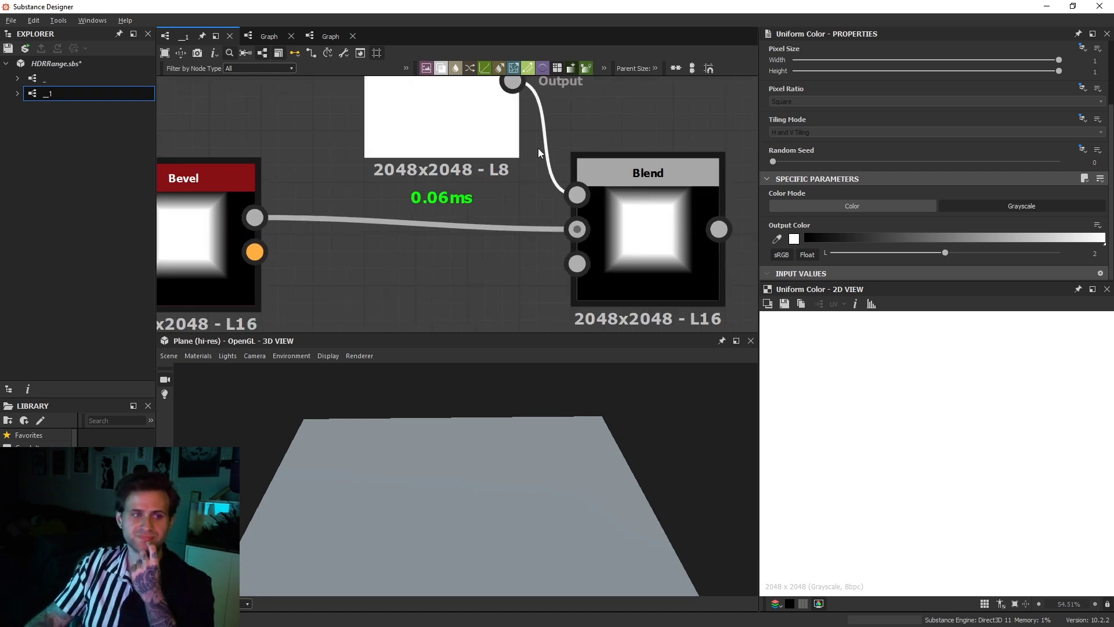
pyautogui.moveTo(503, 147); pyautogui.dragTo(505, 193, button='middle')
pyautogui.scroll(-1, 504, 193)
pyautogui.scroll(3, 883, 119)
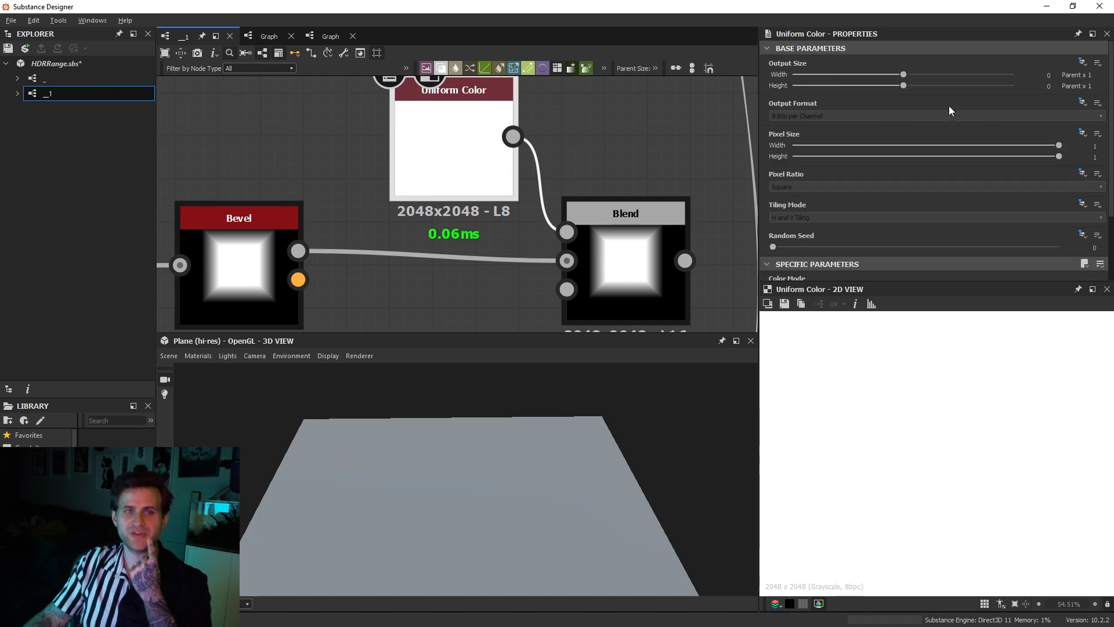
pyautogui.click(1082, 103)
pyautogui.click(1061, 132)
pyautogui.click(867, 116)
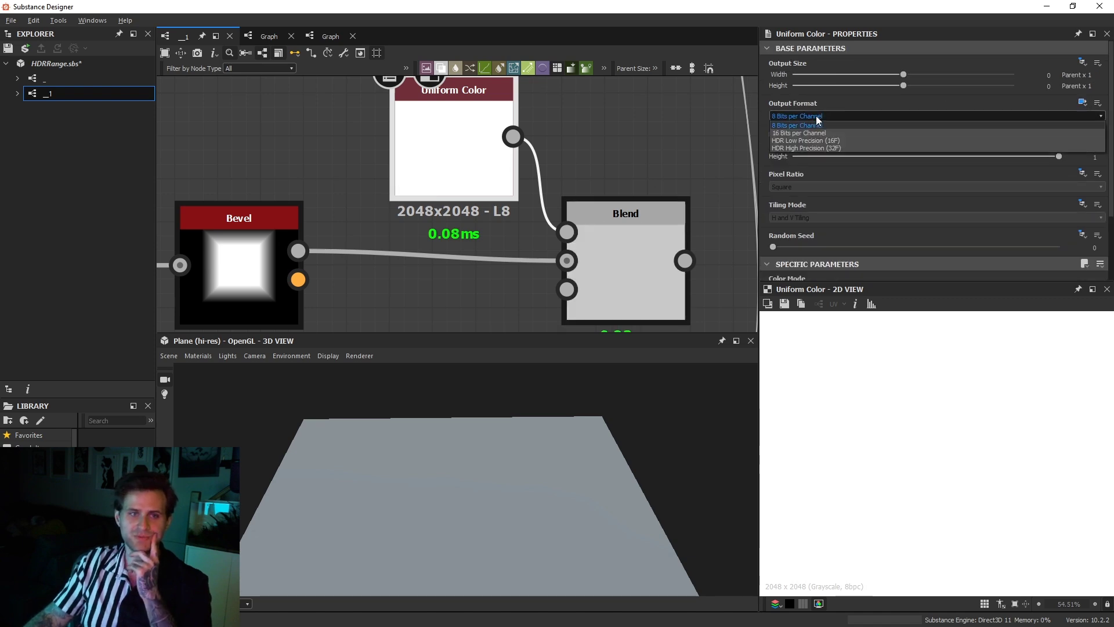
pyautogui.click(848, 146)
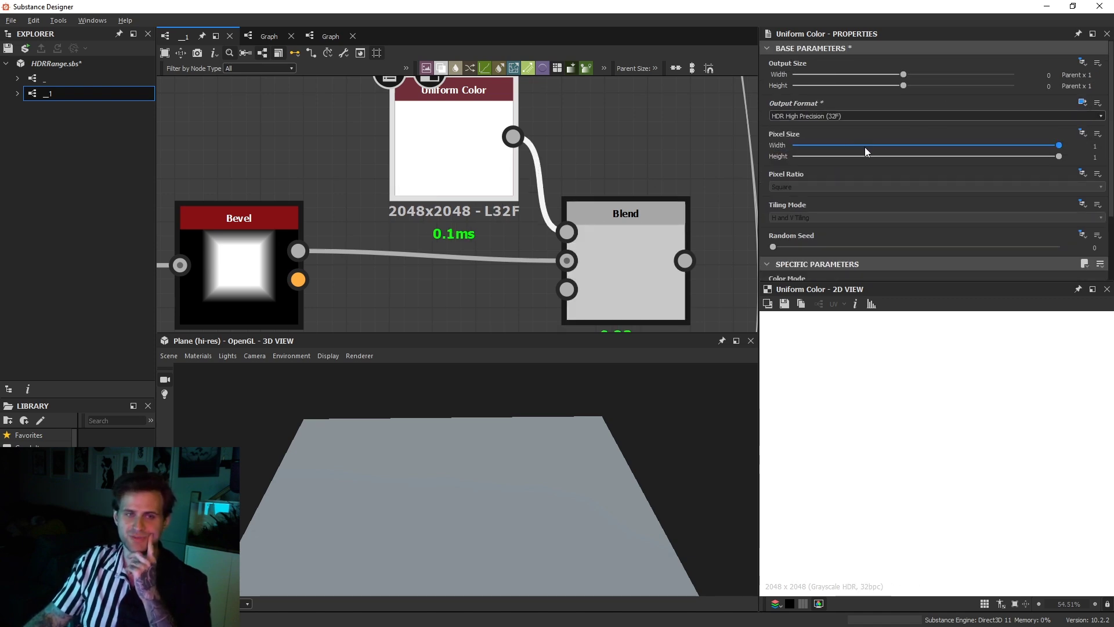
# Step: Compare the beveled corner in the multiplied Blend output with the Bevel height output
pyautogui.doubleClick(614, 232)
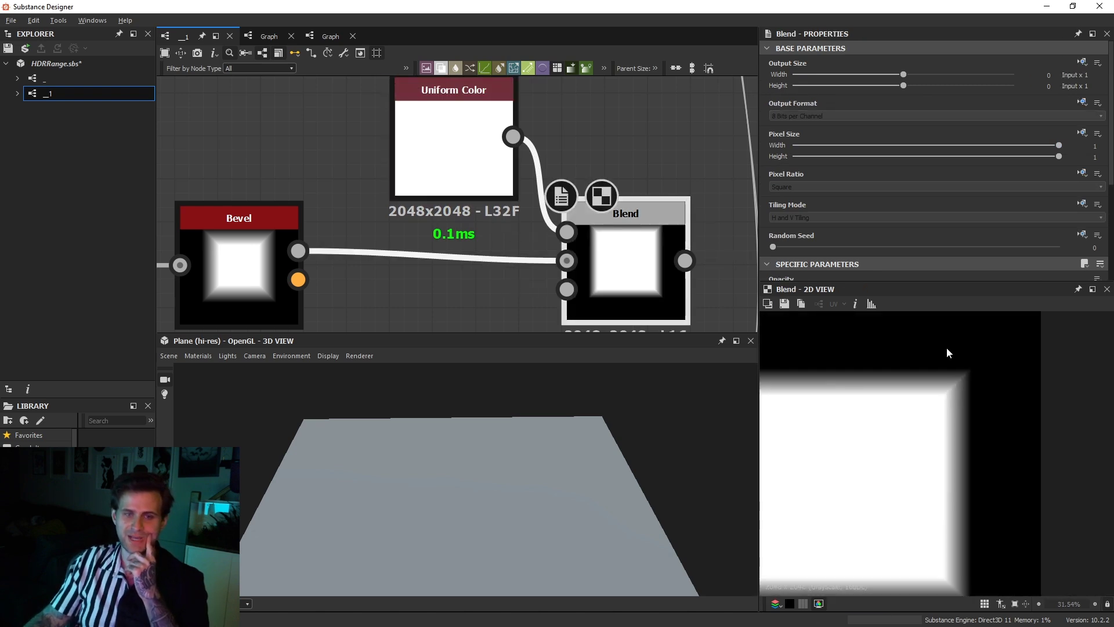
pyautogui.doubleClick(260, 249)
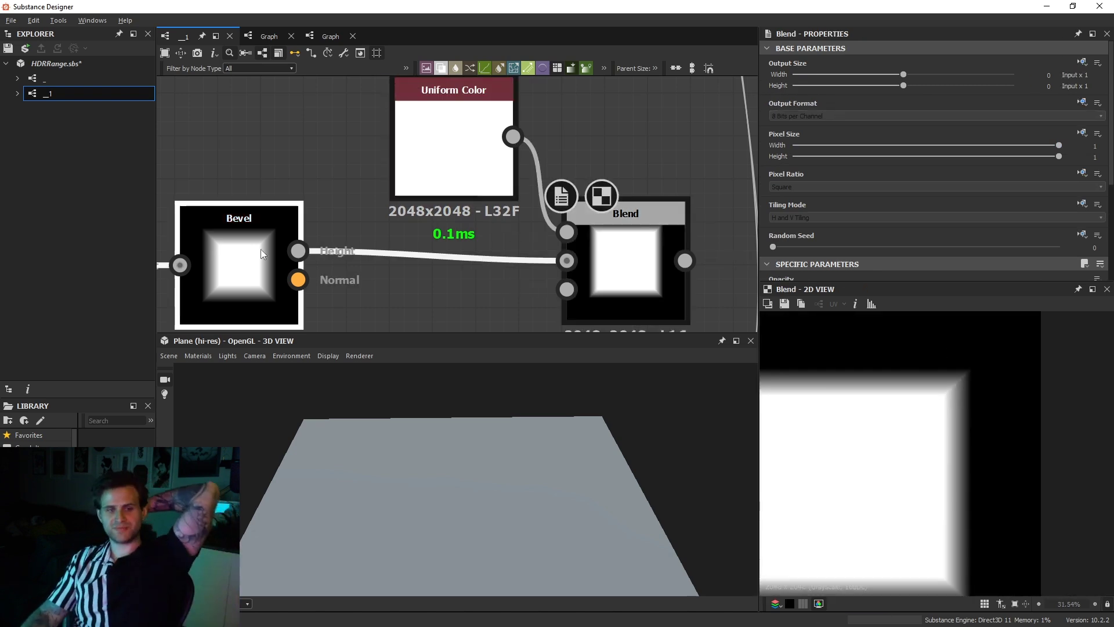
pyautogui.doubleClick(626, 264)
pyautogui.click(239, 267)
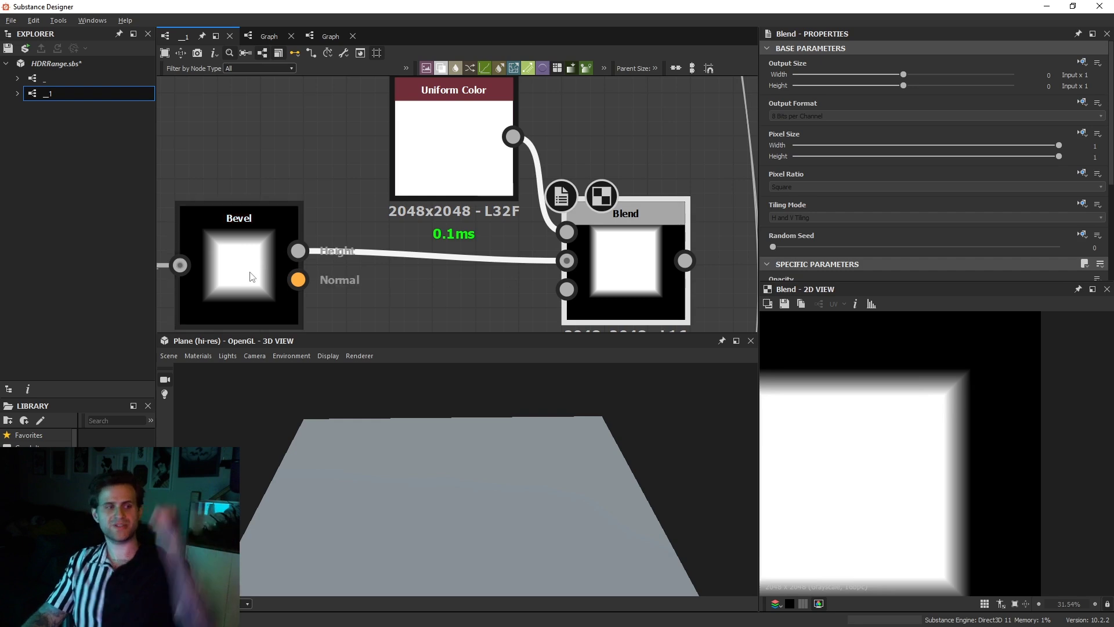
pyautogui.scroll(3, 983, 402)
pyautogui.moveTo(976, 403); pyautogui.dragTo(985, 431, button='middle')
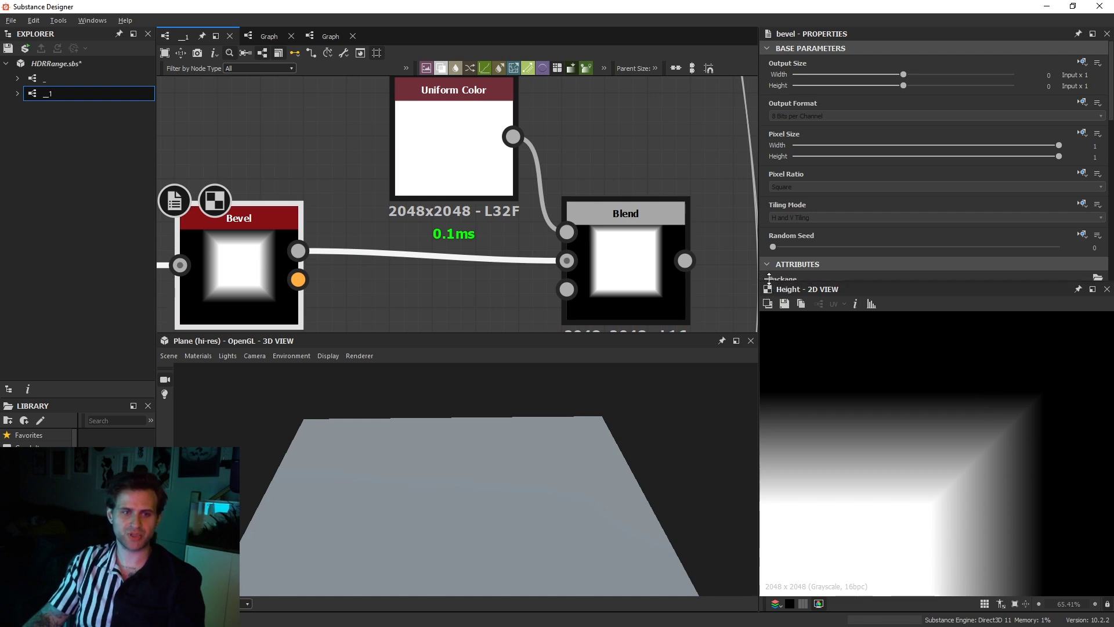
# Step: Enlarge the 2D view and capture a screen snip of the graph and Bevel preview into Snip & Sketch
pyautogui.moveTo(772, 284); pyautogui.dragTo(772, 129)
pyautogui.moveTo(759, 207); pyautogui.dragTo(509, 208)
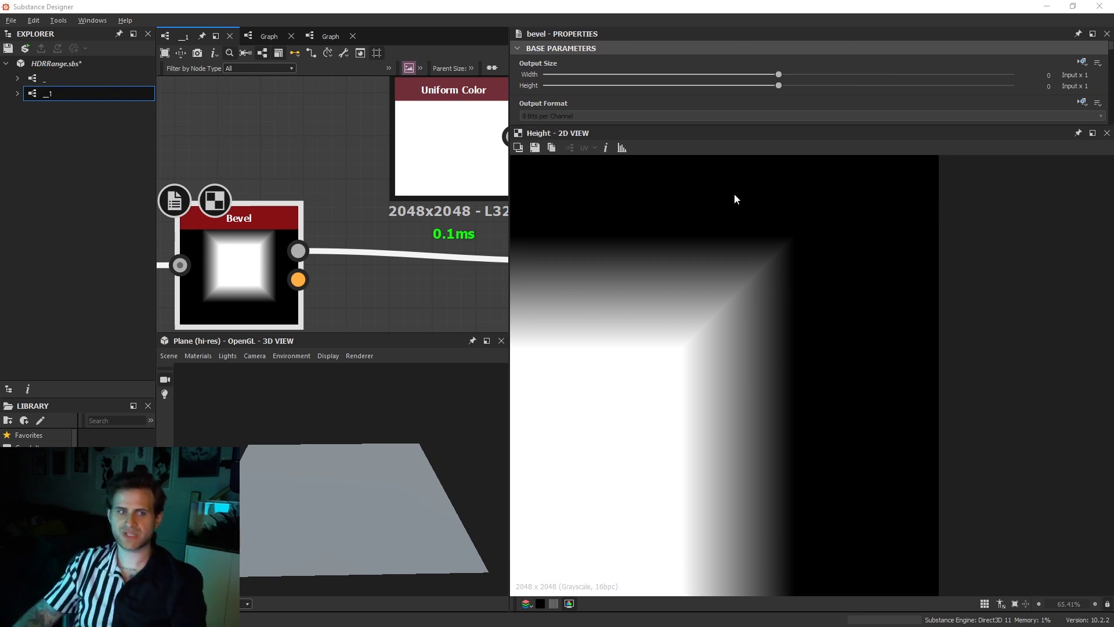
pyautogui.press('super+shift+s')
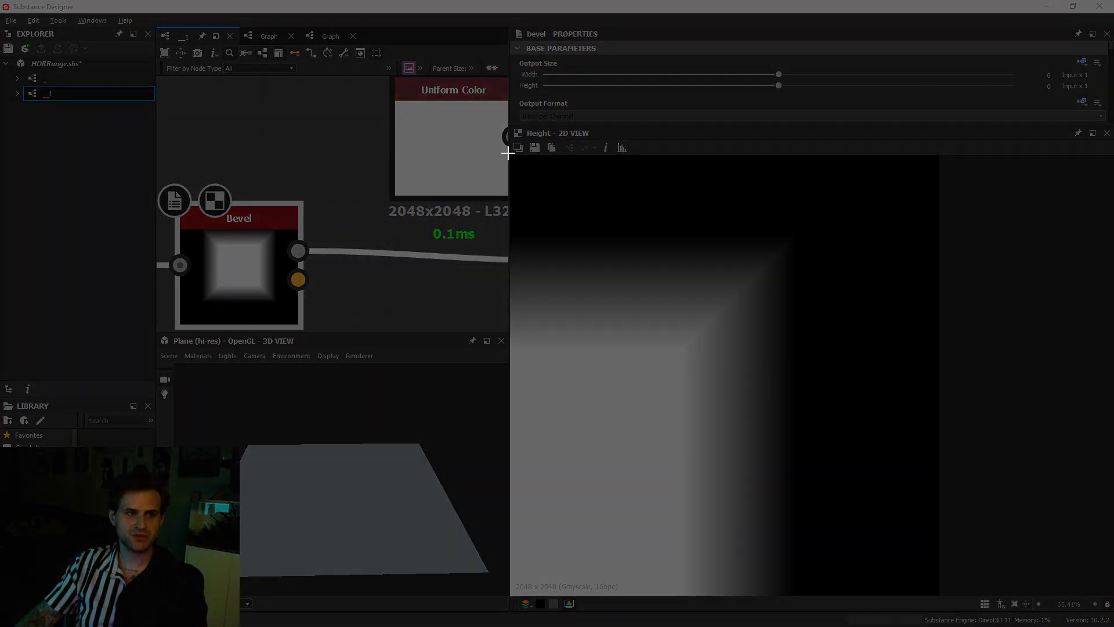
pyautogui.moveTo(169, 68); pyautogui.dragTo(1095, 598)
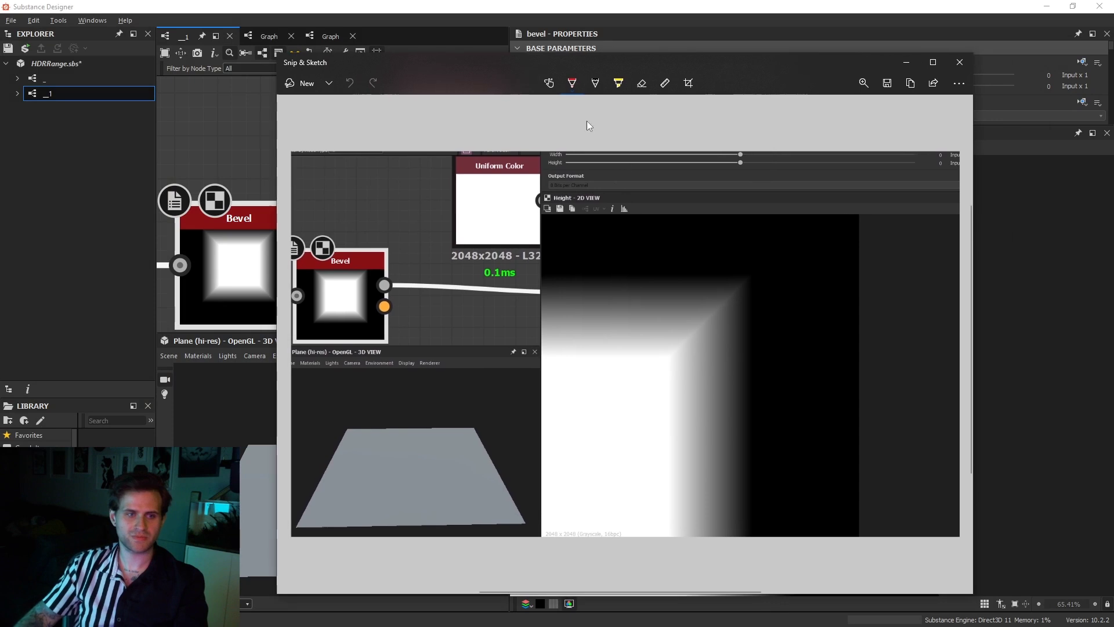
# Step: Mark the bevel corner's gradient in red ink with 0, 0.5 and 1, and write x2 beside it
pyautogui.click(572, 83)
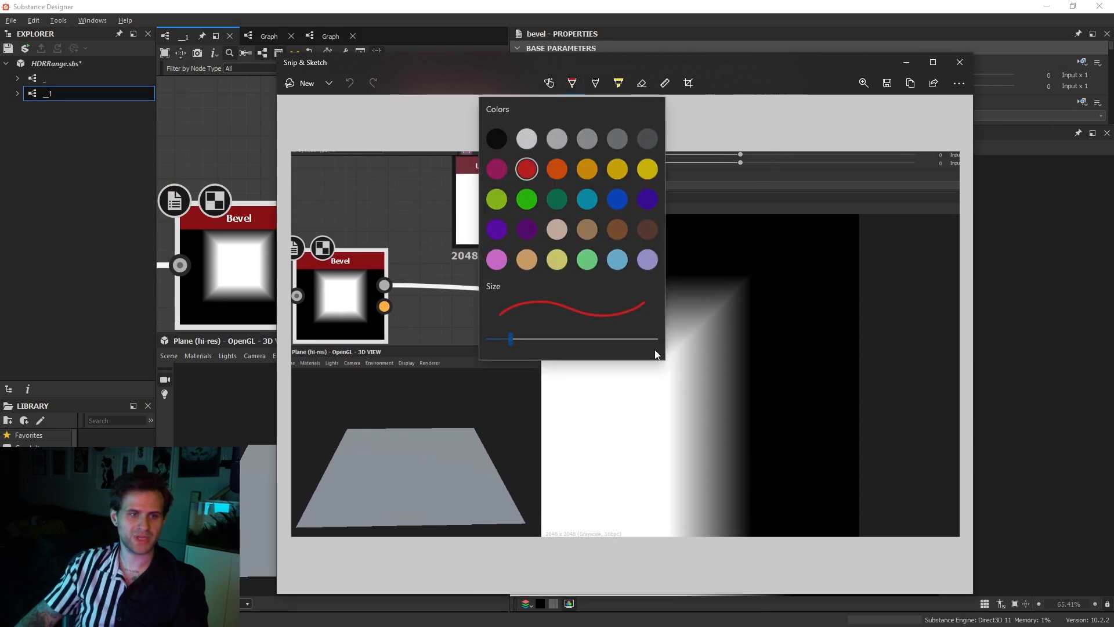
pyautogui.click(532, 170)
pyautogui.moveTo(652, 372); pyautogui.dragTo(656, 374)
pyautogui.hotkey('ctrl', 'z')
pyautogui.moveTo(751, 270); pyautogui.dragTo(752, 270)
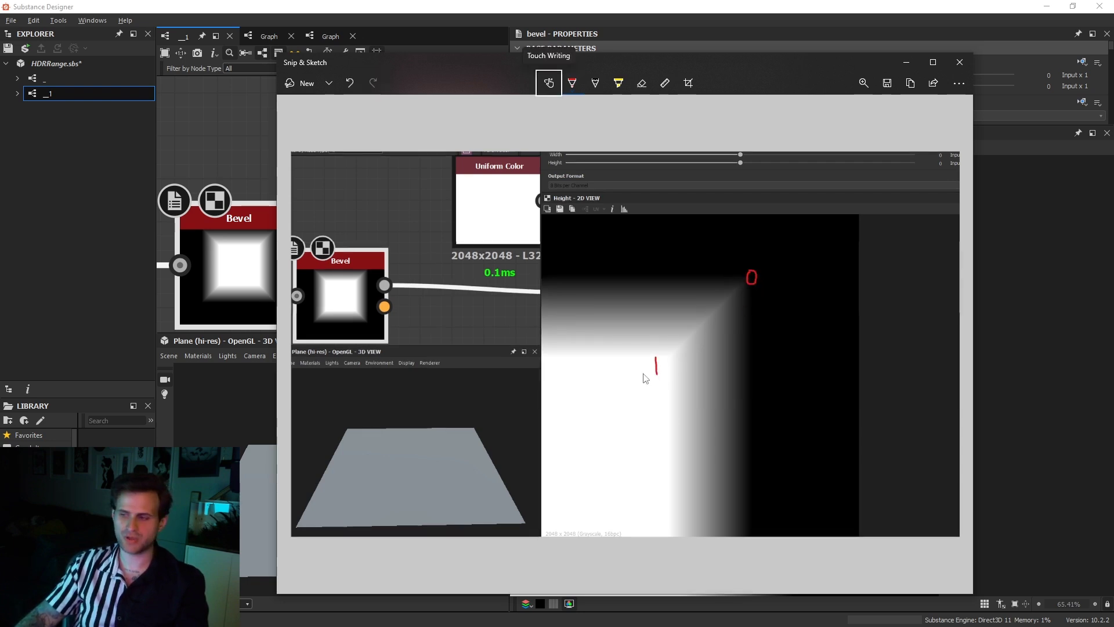
pyautogui.moveTo(704, 317); pyautogui.dragTo(706, 331)
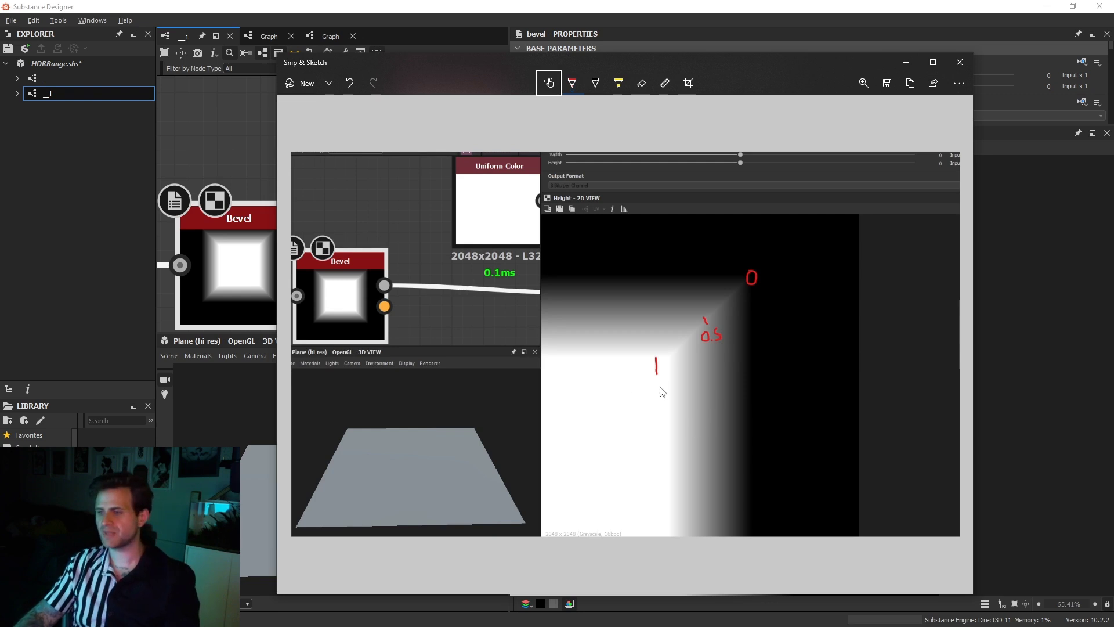
pyautogui.moveTo(805, 271)
pyautogui.mouseDown()
pyautogui.moveTo(815, 257)
pyautogui.moveTo(816, 271)
pyautogui.mouseUp()
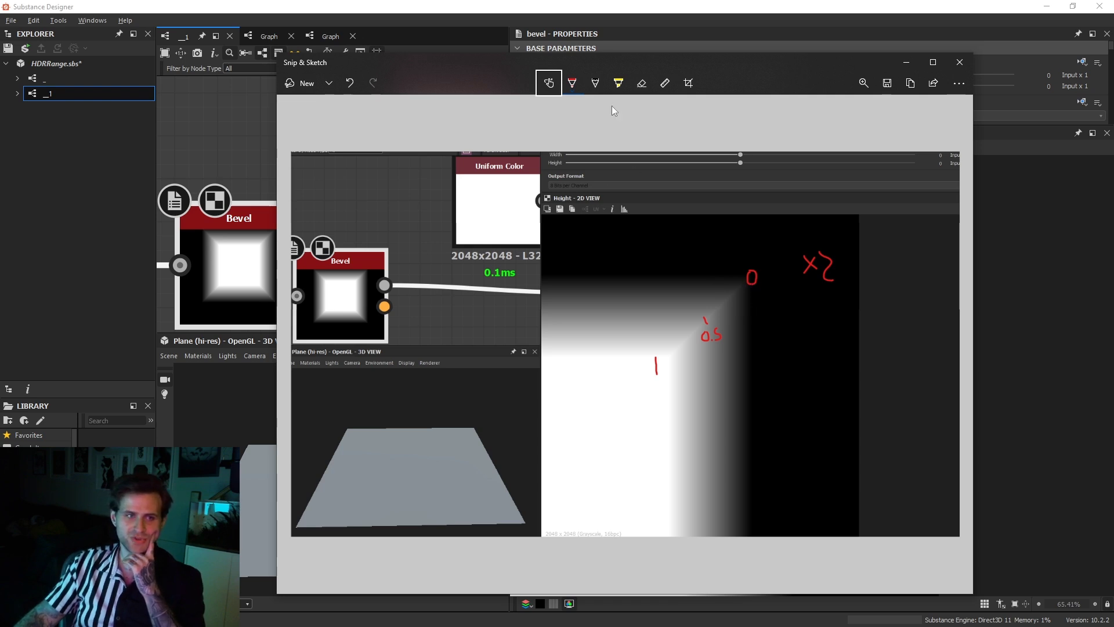
# Step: Switch the pen to blue and write the doubled values 0, 1 and 2 under the red numbers
pyautogui.click(572, 83)
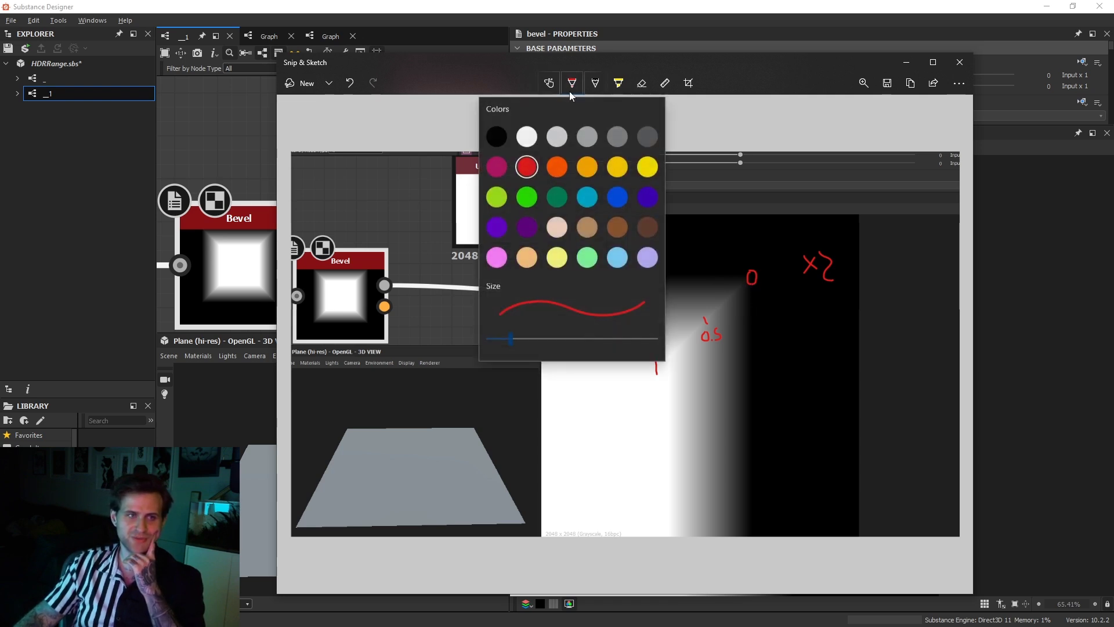
pyautogui.click(587, 196)
pyautogui.moveTo(754, 291)
pyautogui.mouseDown()
pyautogui.moveTo(751, 306)
pyautogui.moveTo(754, 295)
pyautogui.mouseUp()
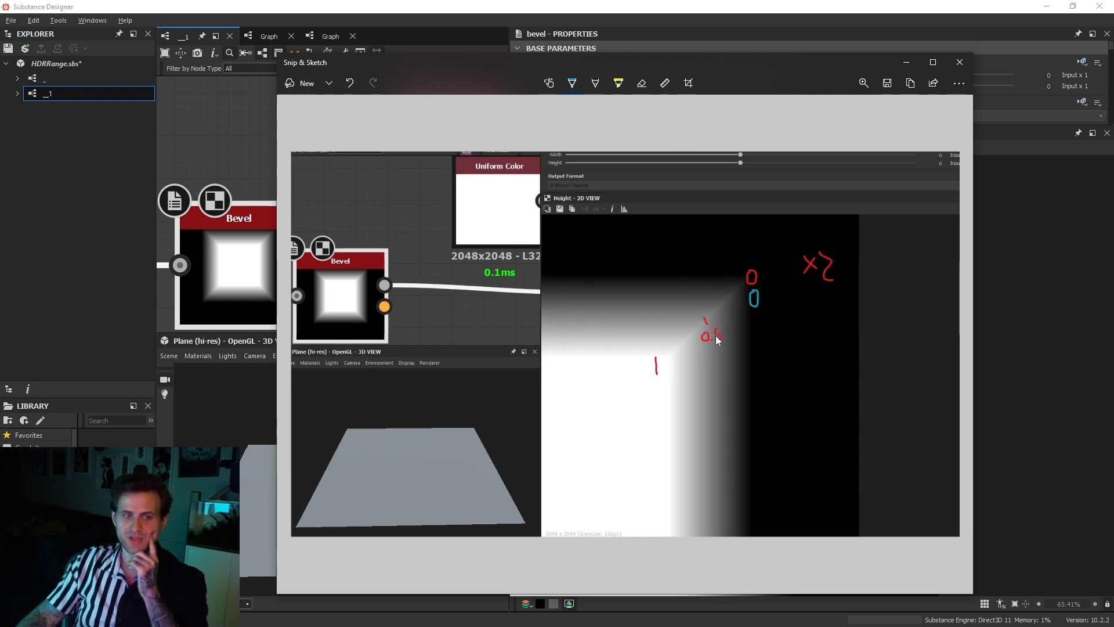
pyautogui.moveTo(721, 348); pyautogui.dragTo(720, 364)
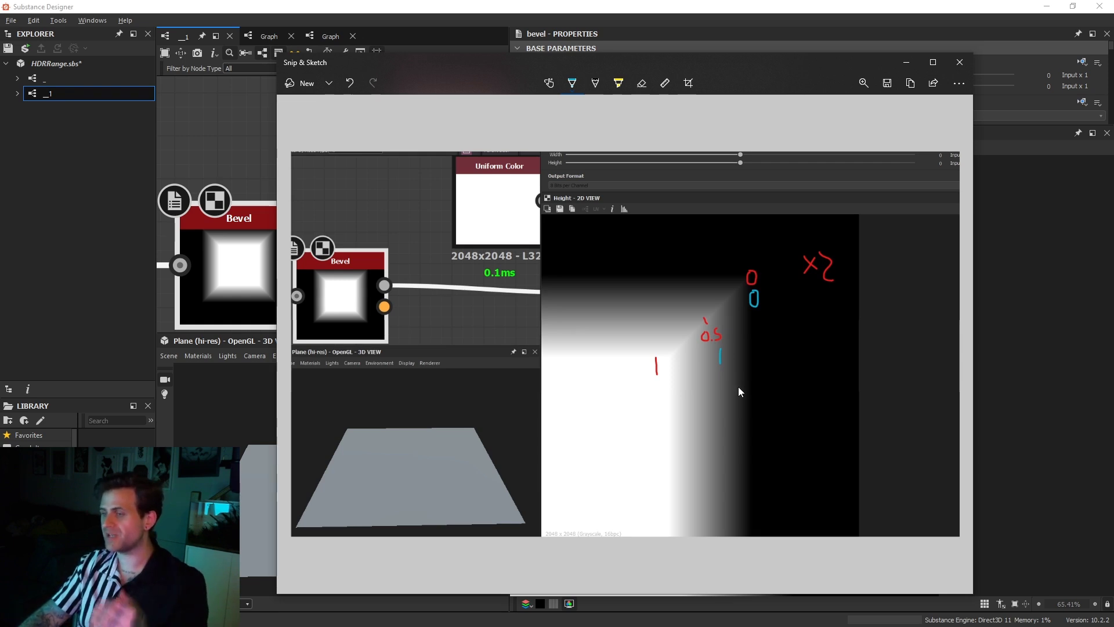
pyautogui.moveTo(652, 386); pyautogui.dragTo(655, 397)
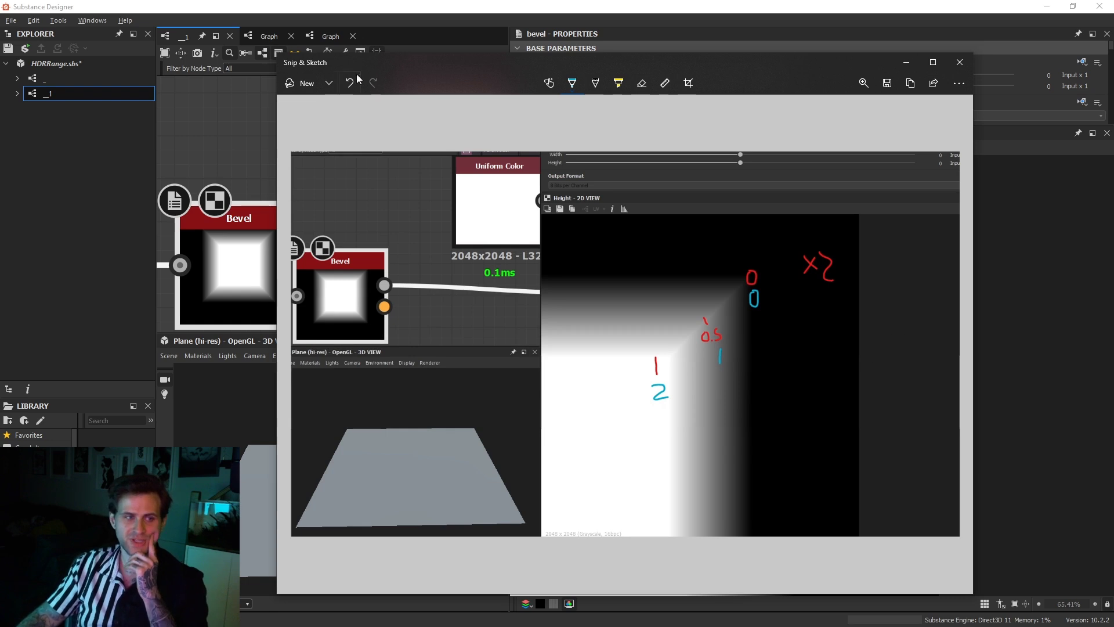
# Step: Return to Substance Designer and examine the outputs of the Multiply Blend and the Blend that combines it with Cells 1
pyautogui.click(243, 106)
pyautogui.moveTo(395, 248); pyautogui.dragTo(219, 213, button='middle')
pyautogui.doubleClick(455, 243)
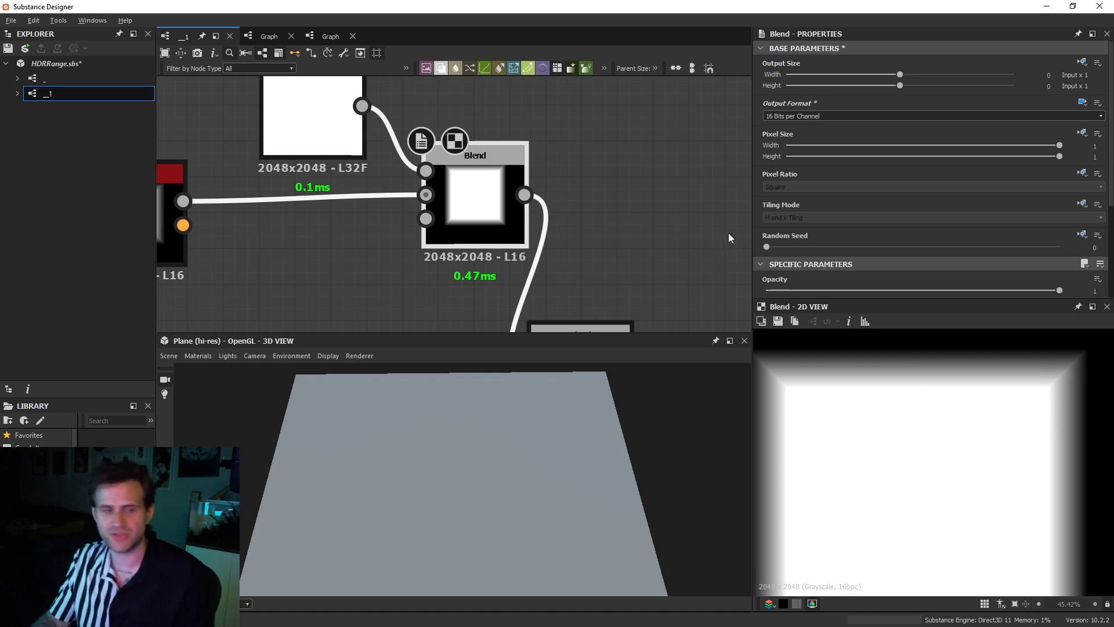
pyautogui.moveTo(588, 247); pyautogui.dragTo(580, 139, button='middle')
pyautogui.doubleClick(593, 259)
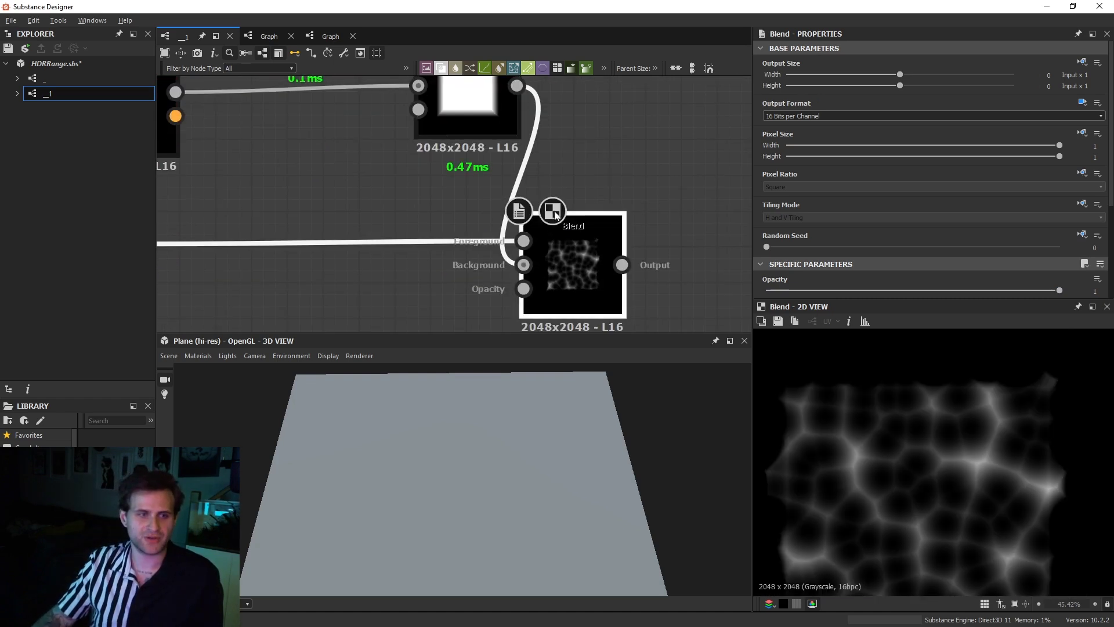
pyautogui.moveTo(611, 243); pyautogui.dragTo(629, 281, button='middle')
pyautogui.scroll(-5, 645, 303)
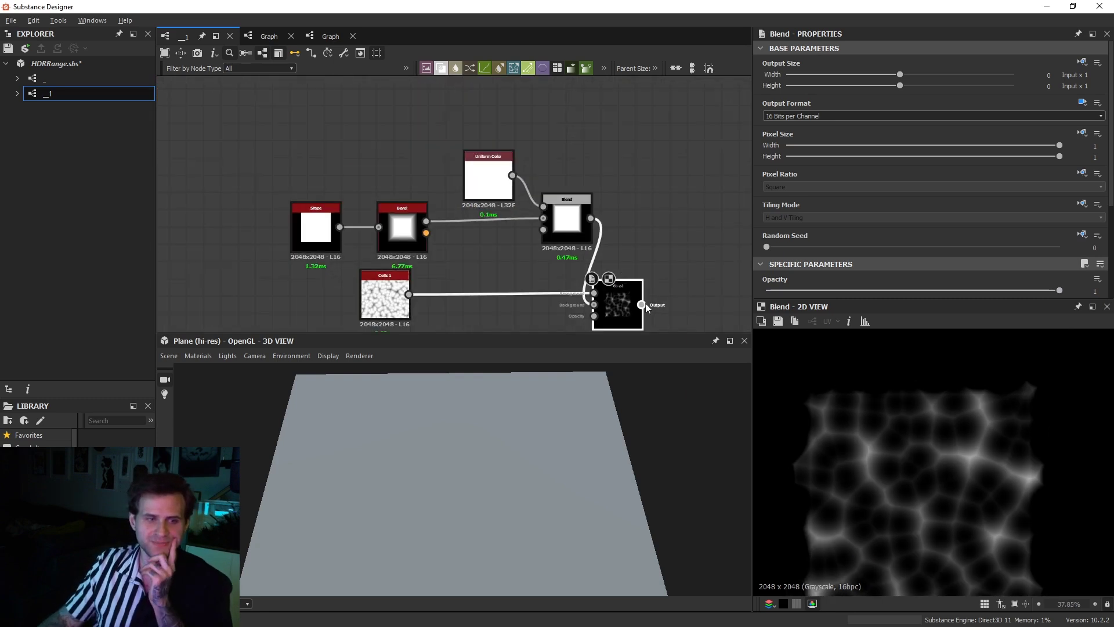
pyautogui.scroll(2, 958, 467)
pyautogui.scroll(-3, 958, 462)
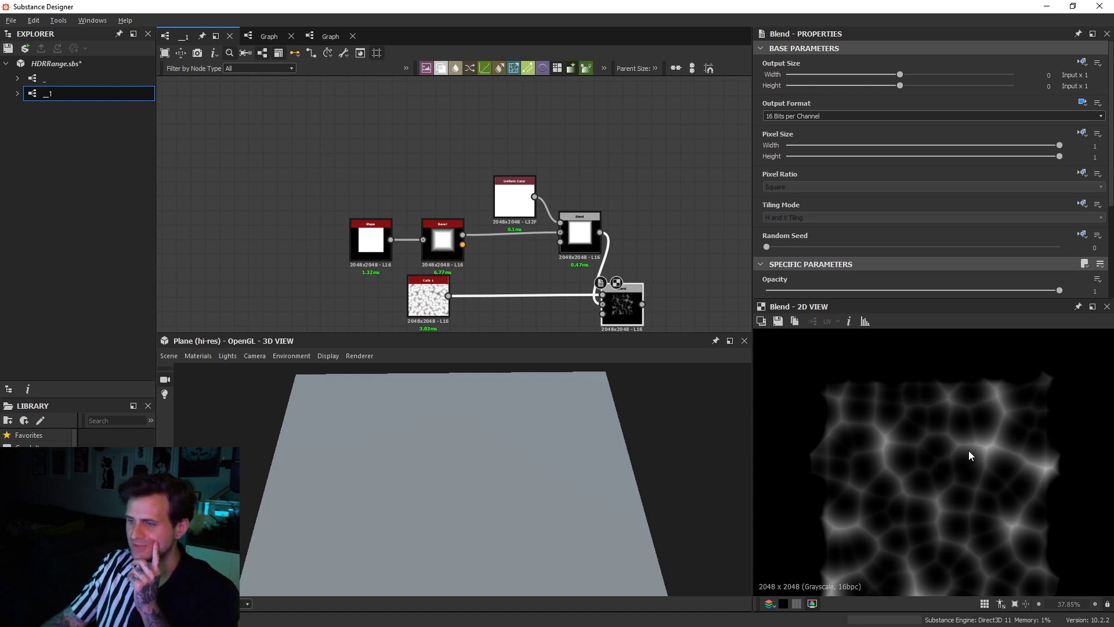
pyautogui.scroll(5, 589, 235)
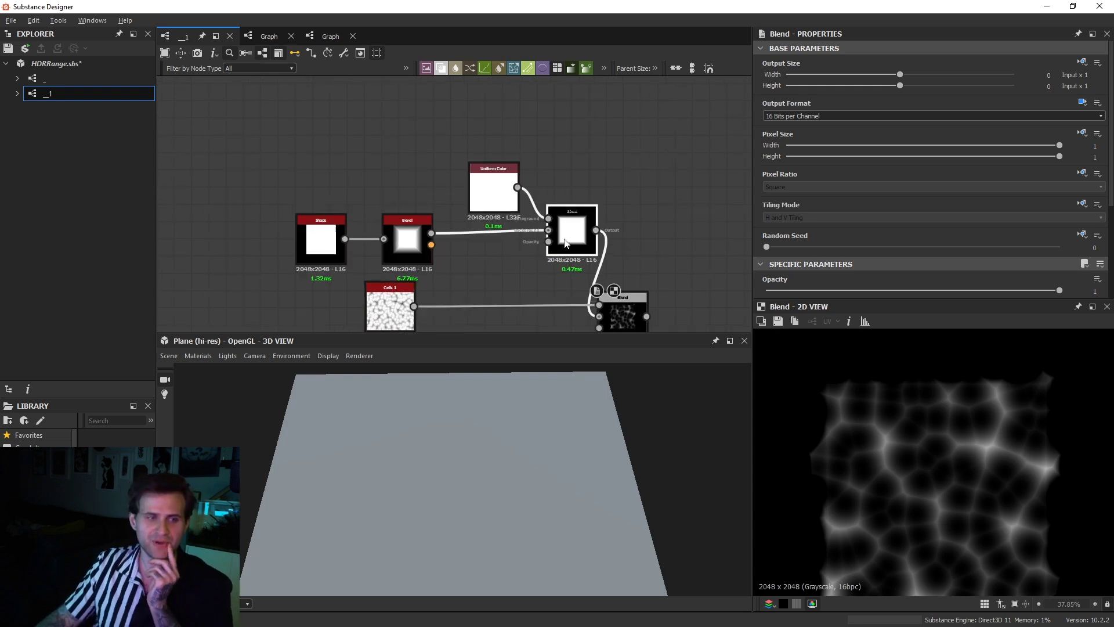
# Step: Set the Multiply Blend's output format to HDR Low Precision (16F), switch it to HDR High Precision (32F), and preview the Cells 1 Blend
pyautogui.doubleClick(589, 236)
pyautogui.click(801, 116)
pyautogui.click(834, 131)
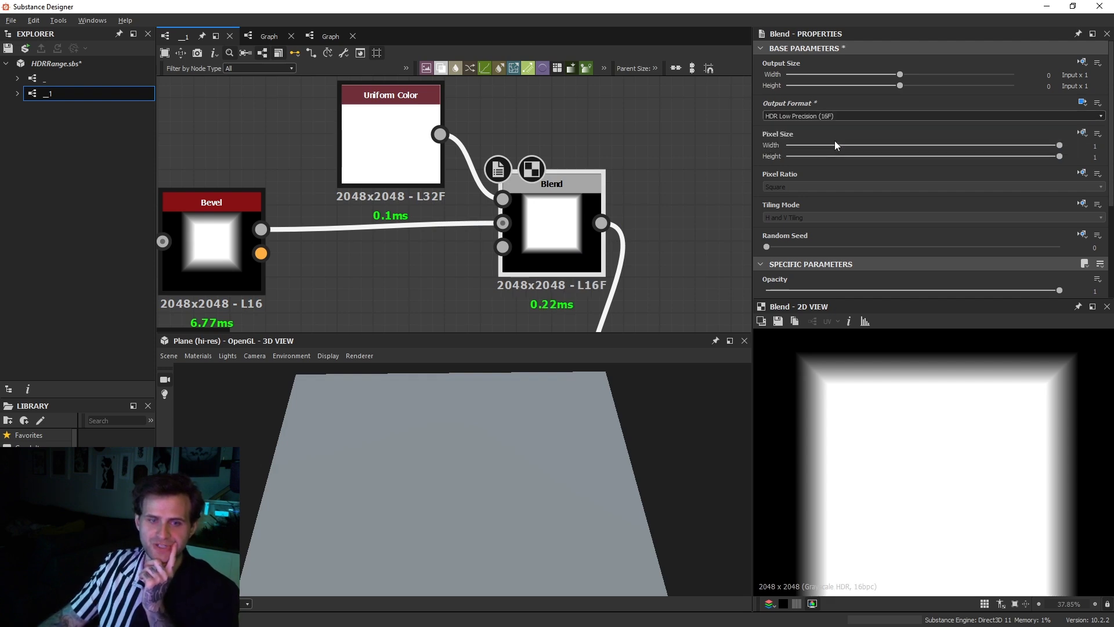
pyautogui.click(819, 116)
pyautogui.click(823, 143)
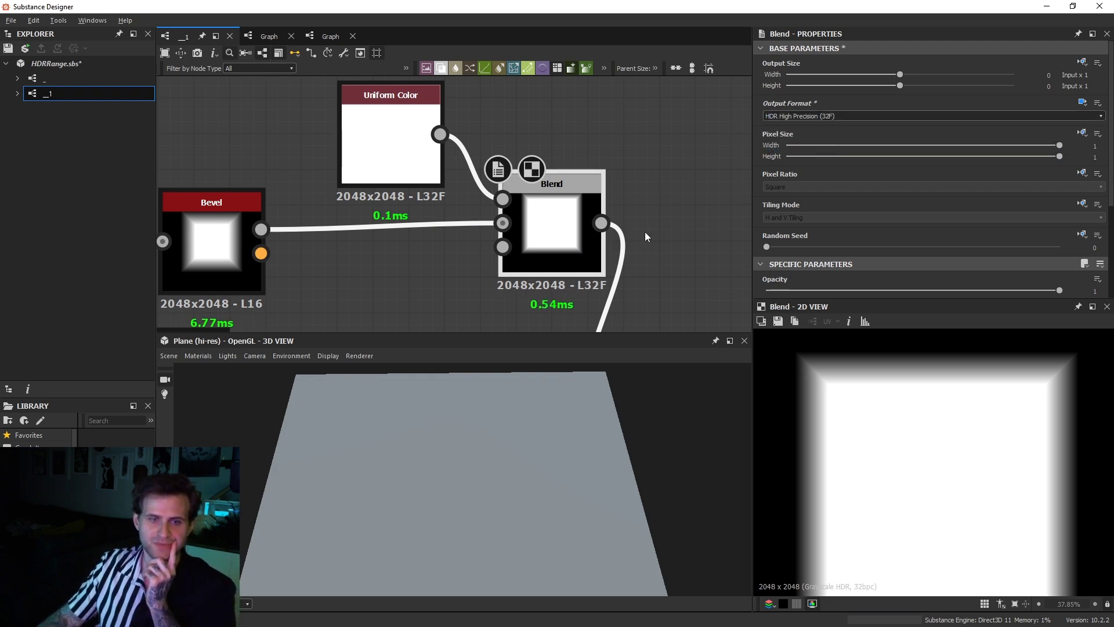
pyautogui.scroll(-3, 650, 232)
pyautogui.click(643, 249)
pyautogui.scroll(-2, 977, 454)
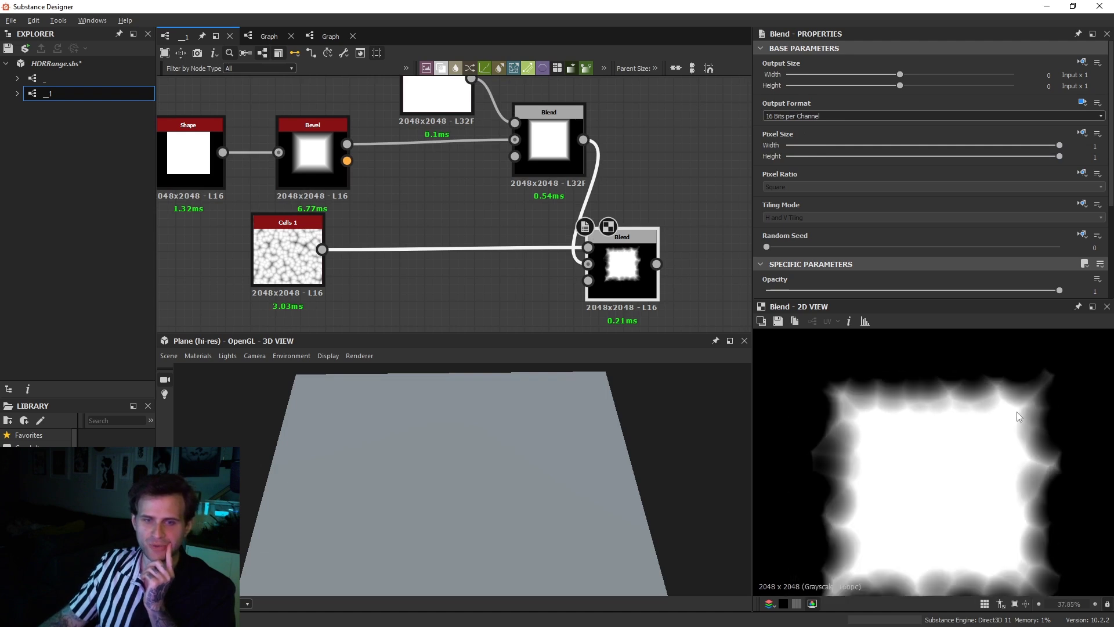
# Step: Connect the output of the Blend that uses Cells 1 to the normal and other map nodes feeding the material outputs
pyautogui.scroll(-3, 674, 270)
pyautogui.click(669, 271)
pyautogui.scroll(-5, 698, 176)
pyautogui.moveTo(698, 176); pyautogui.dragTo(505, 263, button='middle')
pyautogui.click(568, 164)
pyautogui.scroll(1, 496, 305)
pyautogui.moveTo(494, 304); pyautogui.dragTo(475, 164)
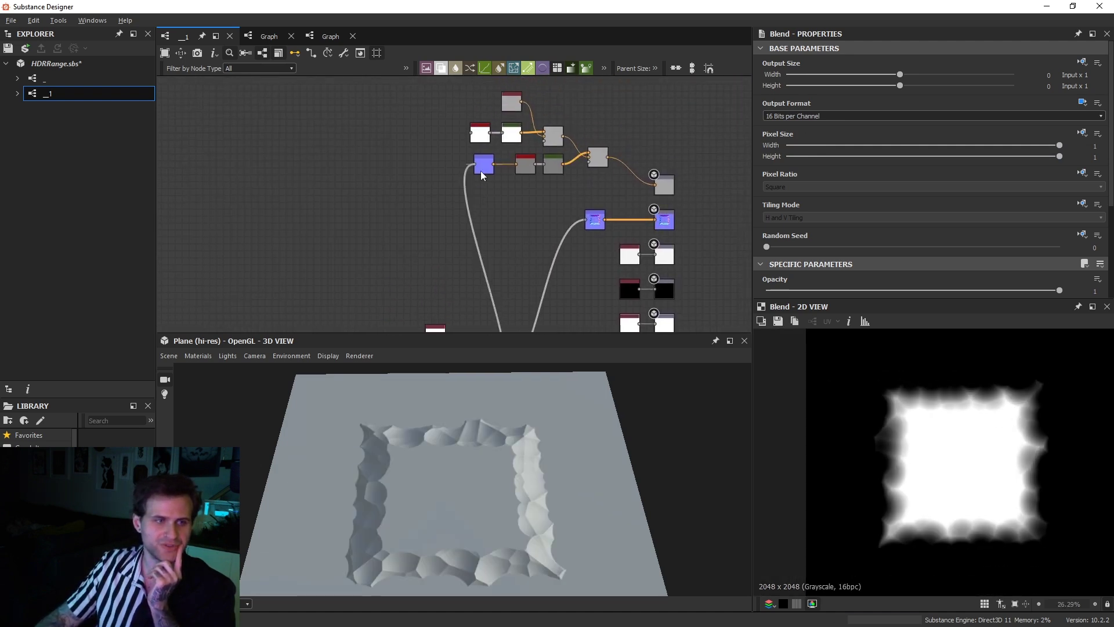
pyautogui.moveTo(483, 290); pyautogui.dragTo(499, 191, button='middle')
pyautogui.click(513, 286)
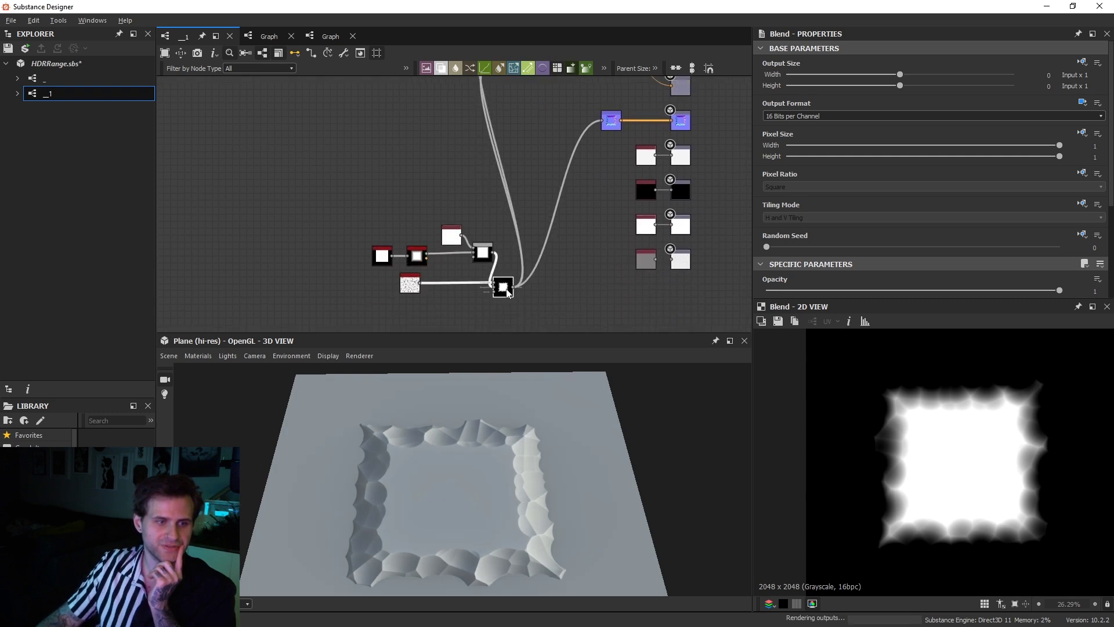
# Step: Open the Default material's tessellation settings for the 3D plane and raise its height scale to 24.11
pyautogui.moveTo(450, 458); pyautogui.dragTo(483, 428)
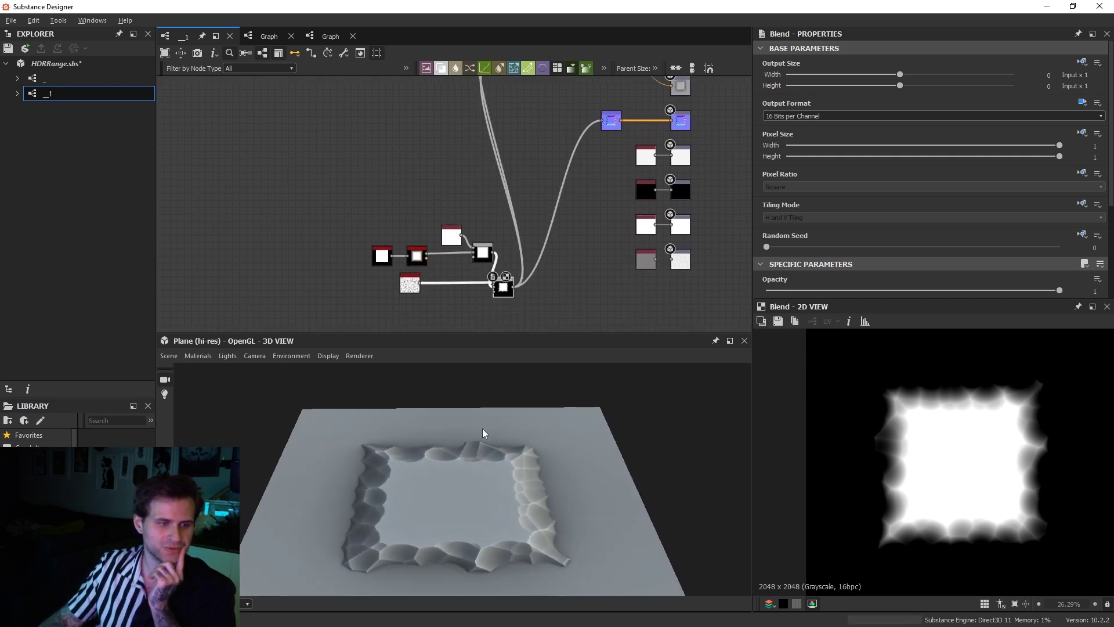
pyautogui.click(203, 356)
pyautogui.moveTo(215, 368)
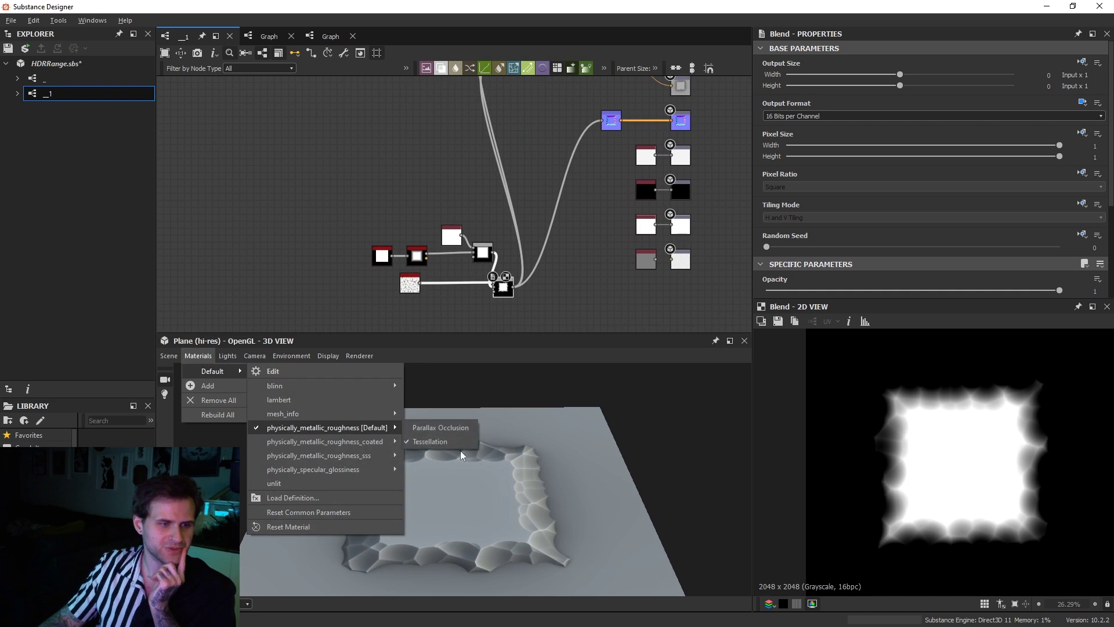
pyautogui.click(701, 405)
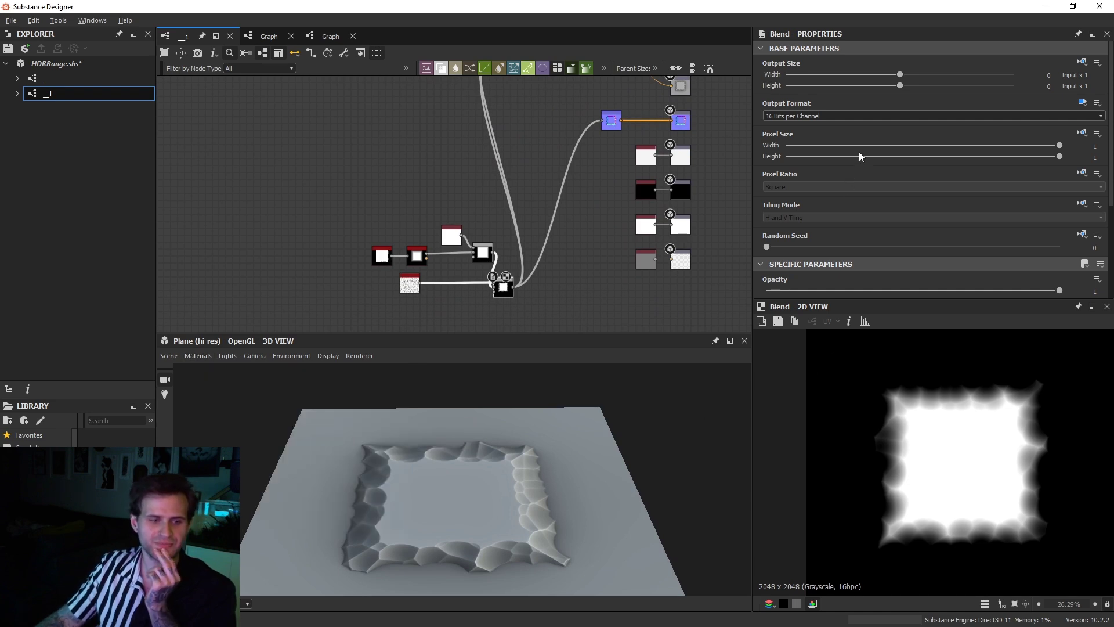
pyautogui.scroll(-3, 821, 160)
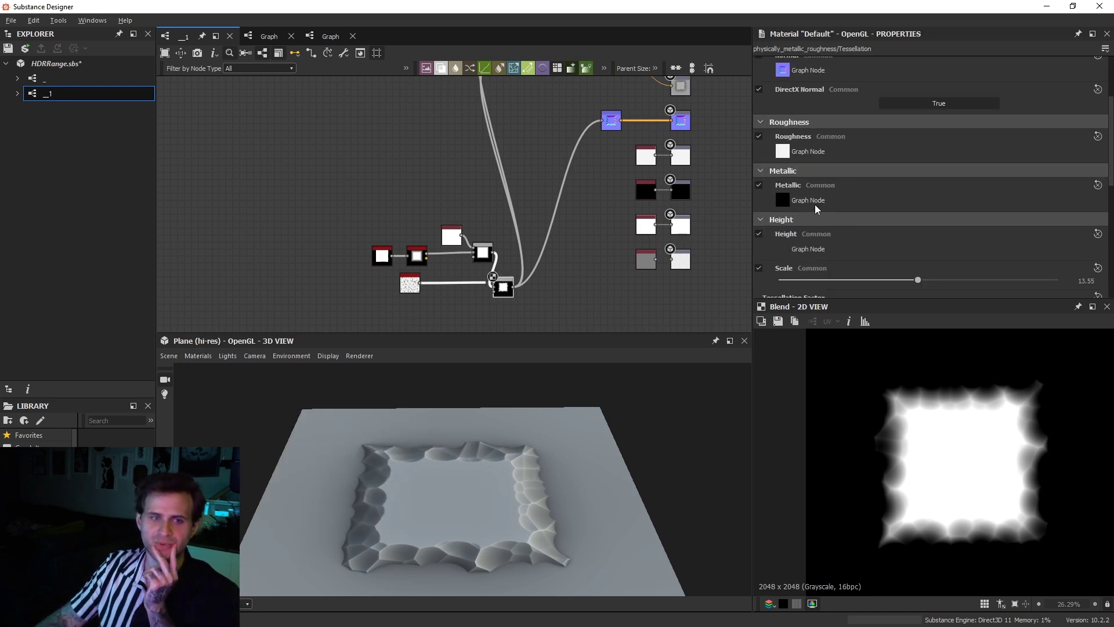
pyautogui.moveTo(916, 280); pyautogui.dragTo(1025, 280)
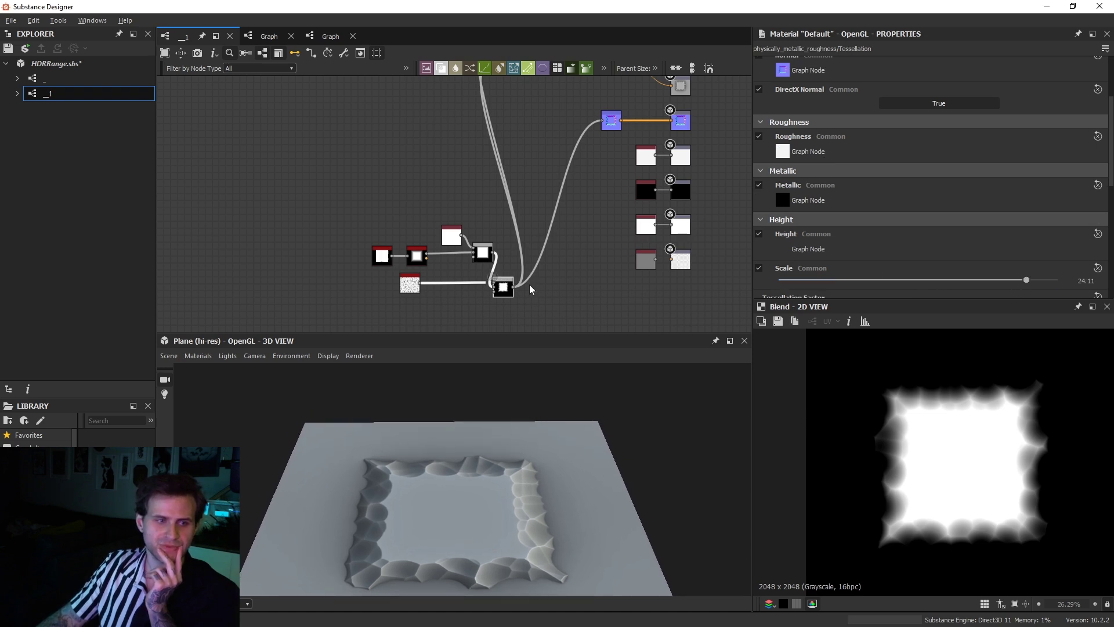
# Step: Connect the Blend that uses Cells 1 to the height output and set the Default material's height scale to 4.12
pyautogui.scroll(1, 530, 284)
pyautogui.moveTo(510, 288); pyautogui.dragTo(699, 254)
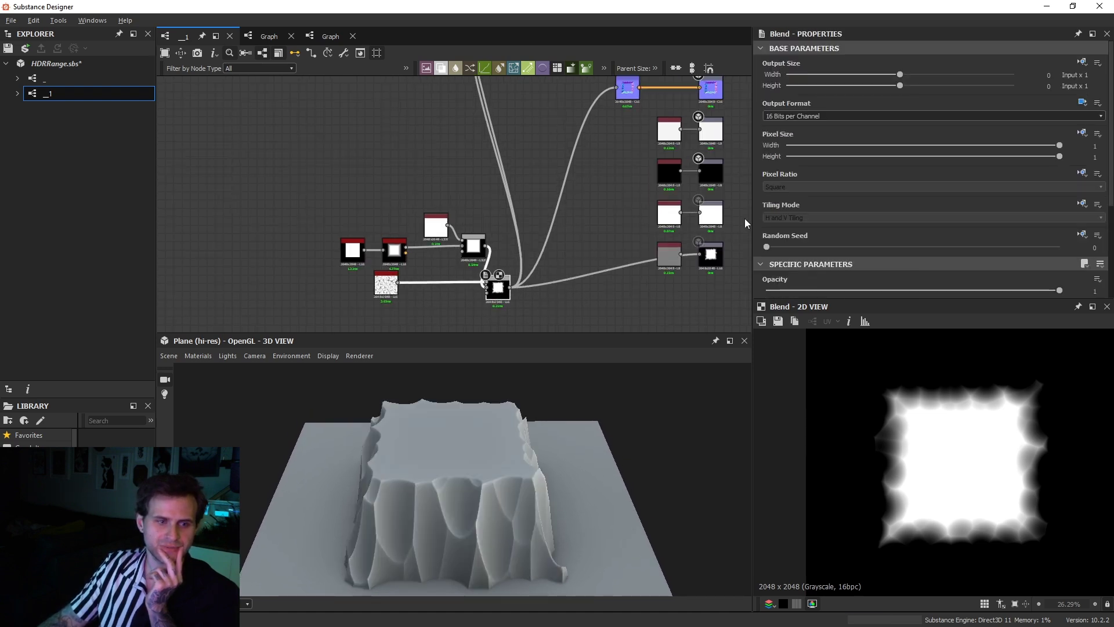
pyautogui.click(200, 356)
pyautogui.moveTo(217, 371)
pyautogui.moveTo(371, 427)
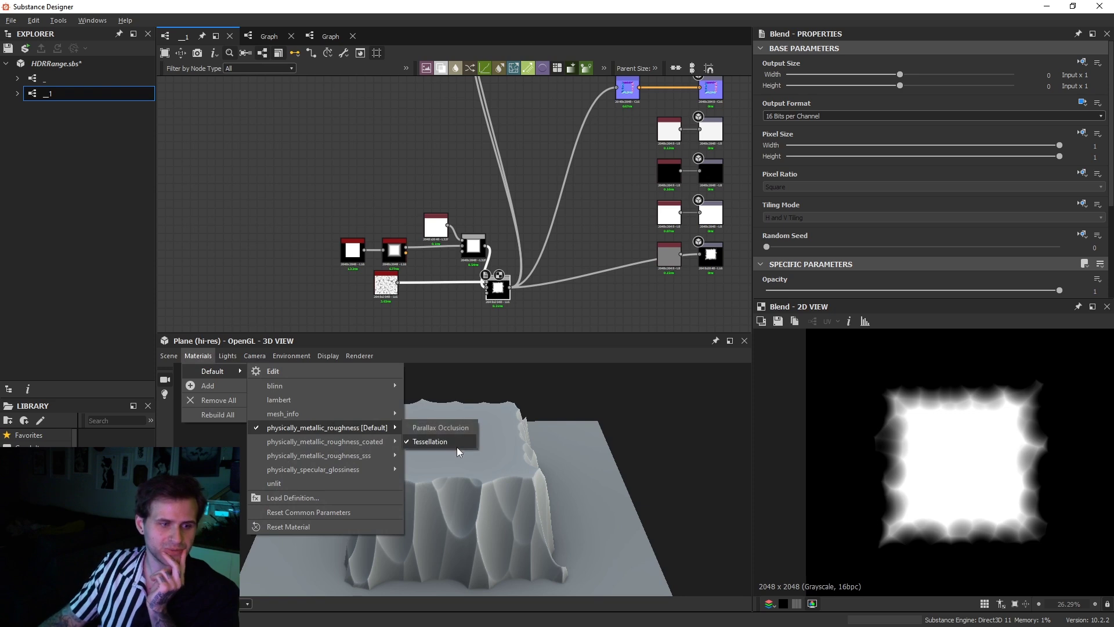
pyautogui.click(457, 445)
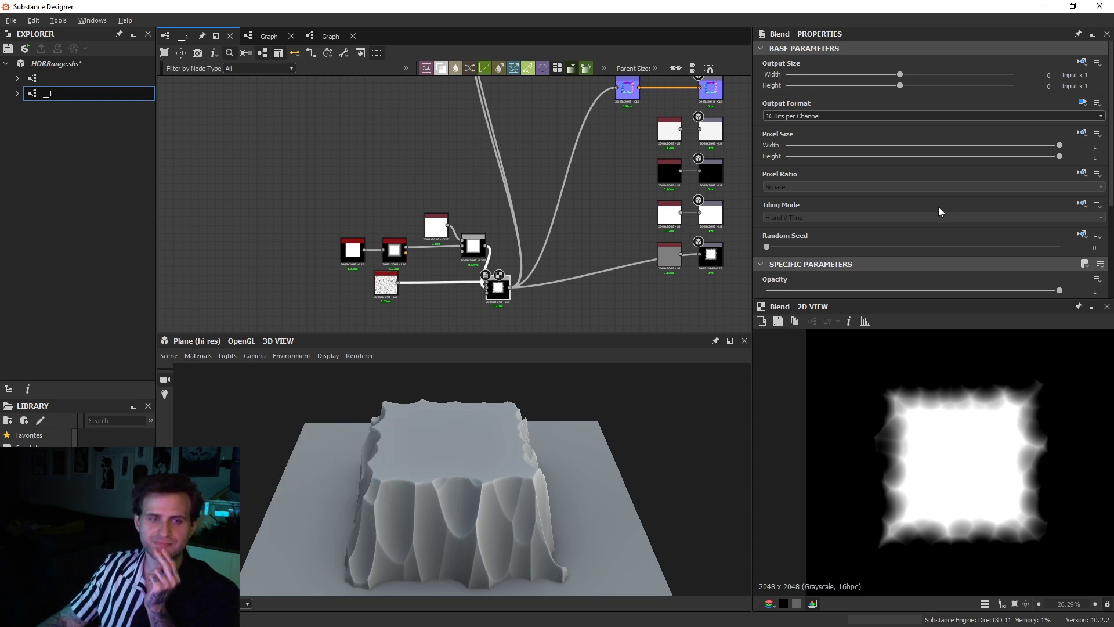
pyautogui.scroll(-3, 903, 191)
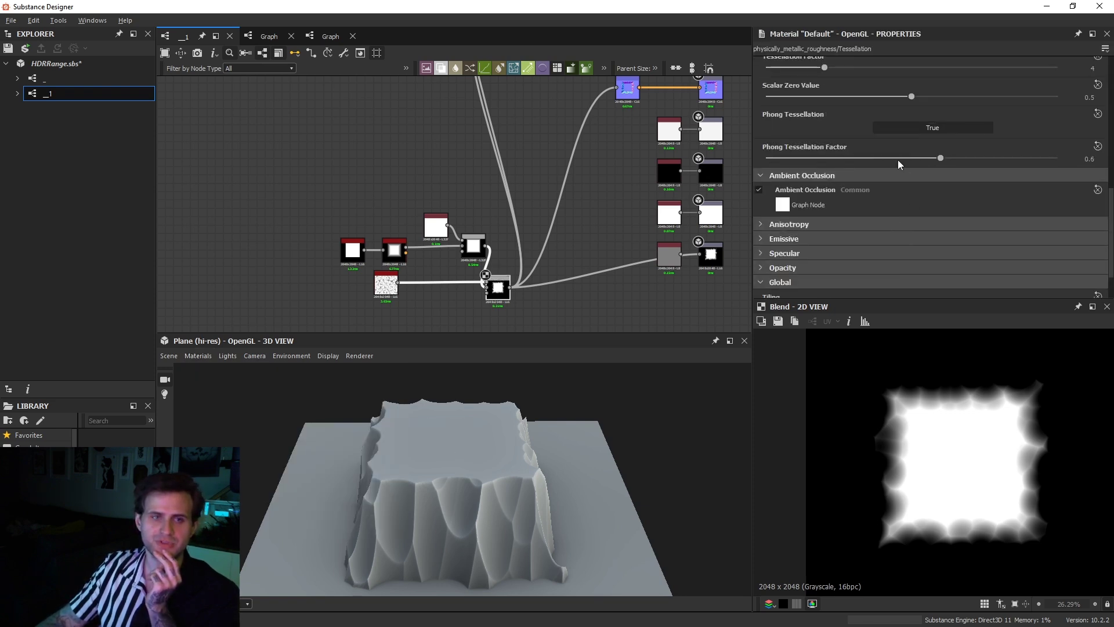
pyautogui.scroll(1, 855, 72)
pyautogui.moveTo(847, 73); pyautogui.dragTo(802, 81)
pyautogui.moveTo(564, 461); pyautogui.dragTo(563, 522)
pyautogui.scroll(2, 529, 502)
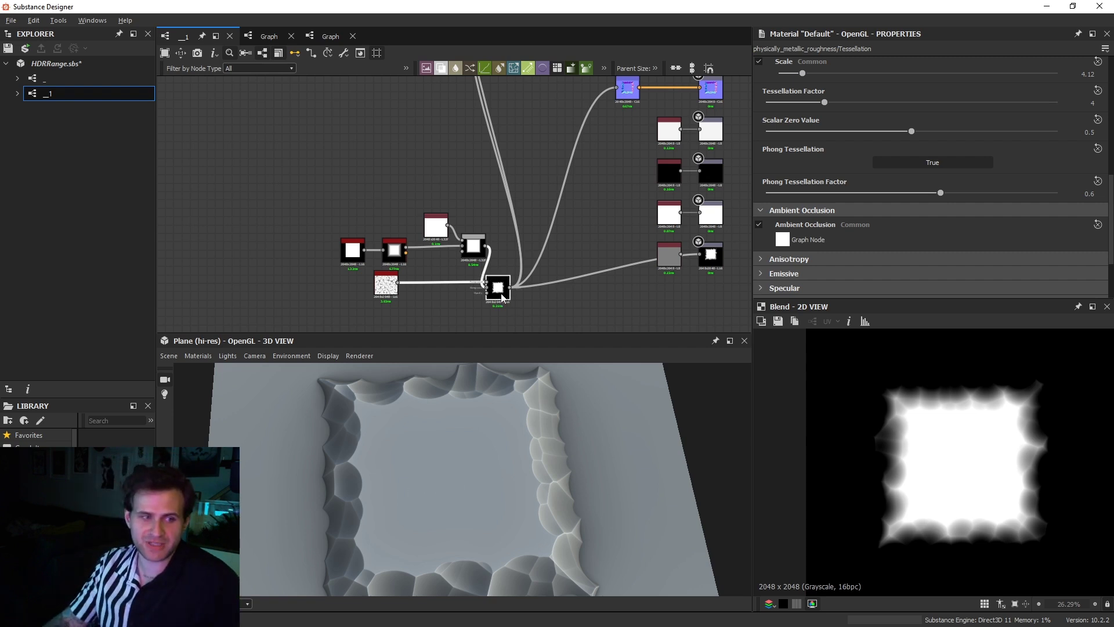
# Step: Try a scale of 3 on the Cells 1 noise, and raise it to 10
pyautogui.scroll(3, 497, 295)
pyautogui.click(498, 284)
pyautogui.scroll(8, 973, 413)
pyautogui.scroll(-2, 973, 413)
pyautogui.click(305, 276)
pyautogui.scroll(-3, 905, 238)
pyautogui.moveTo(779, 212); pyautogui.dragTo(773, 212)
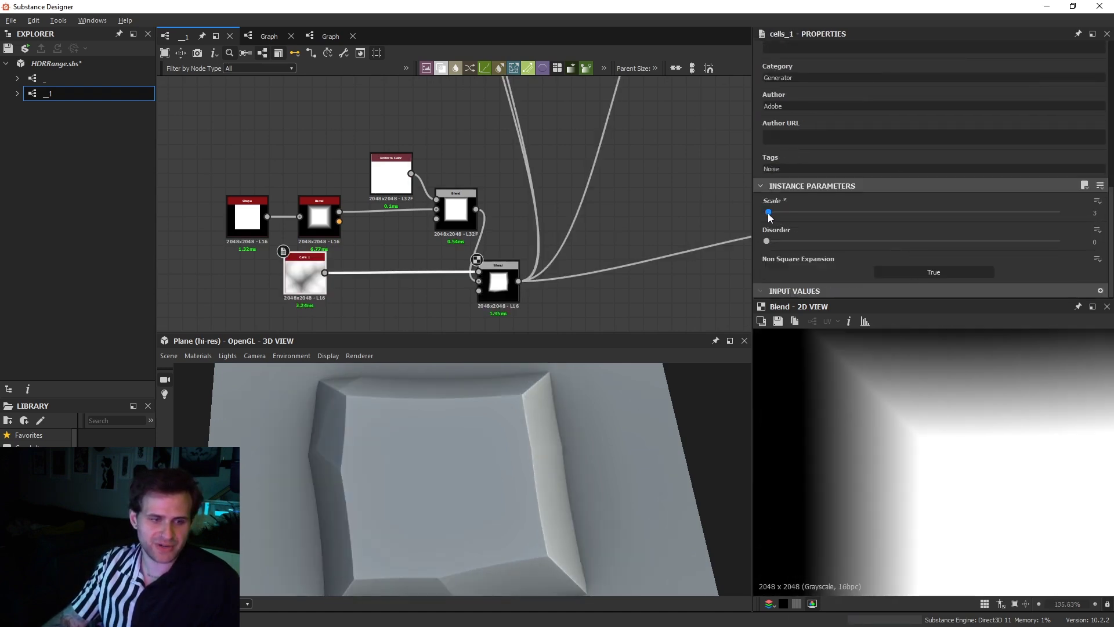
pyautogui.moveTo(768, 214); pyautogui.dragTo(776, 214)
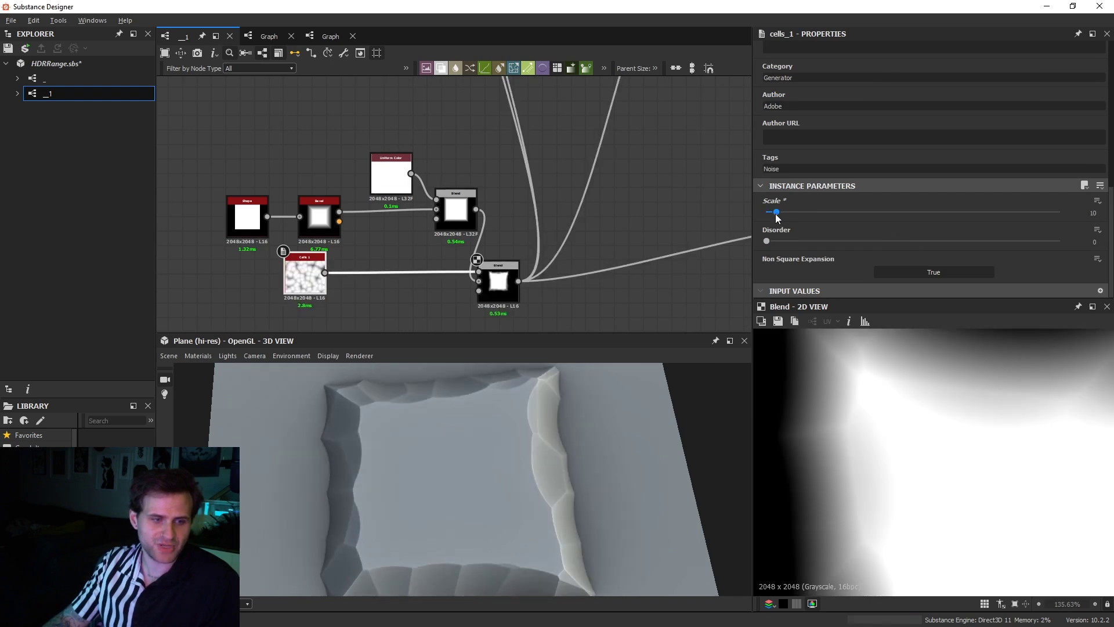
# Step: Change the Shape node's pattern to Disc and examine the resulting form in the 3D view
pyautogui.click(247, 216)
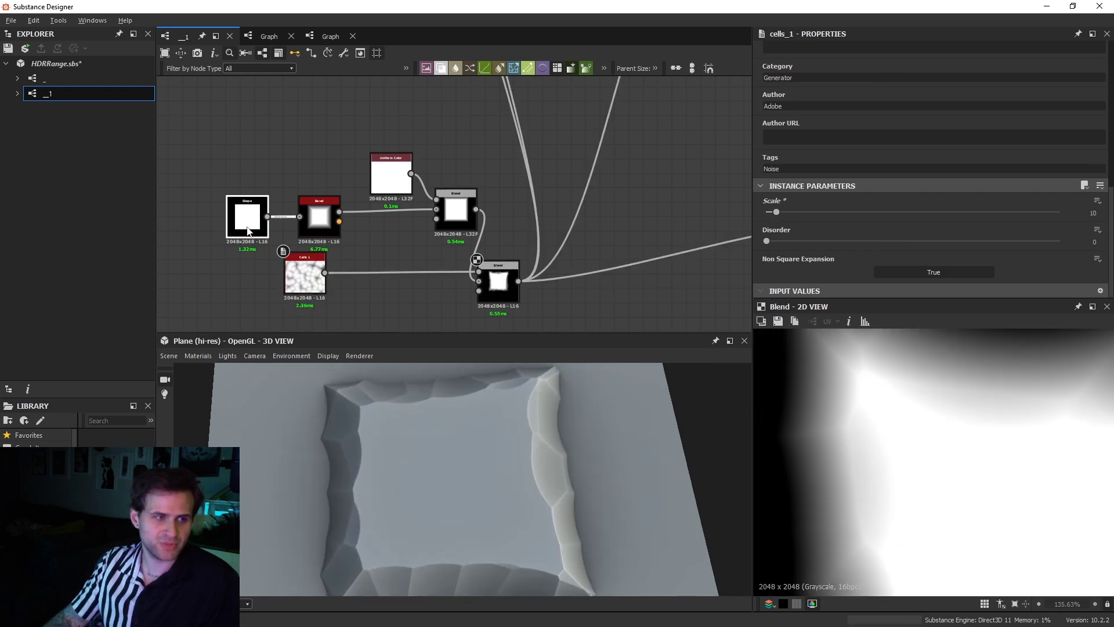
pyautogui.click(788, 242)
pyautogui.click(777, 260)
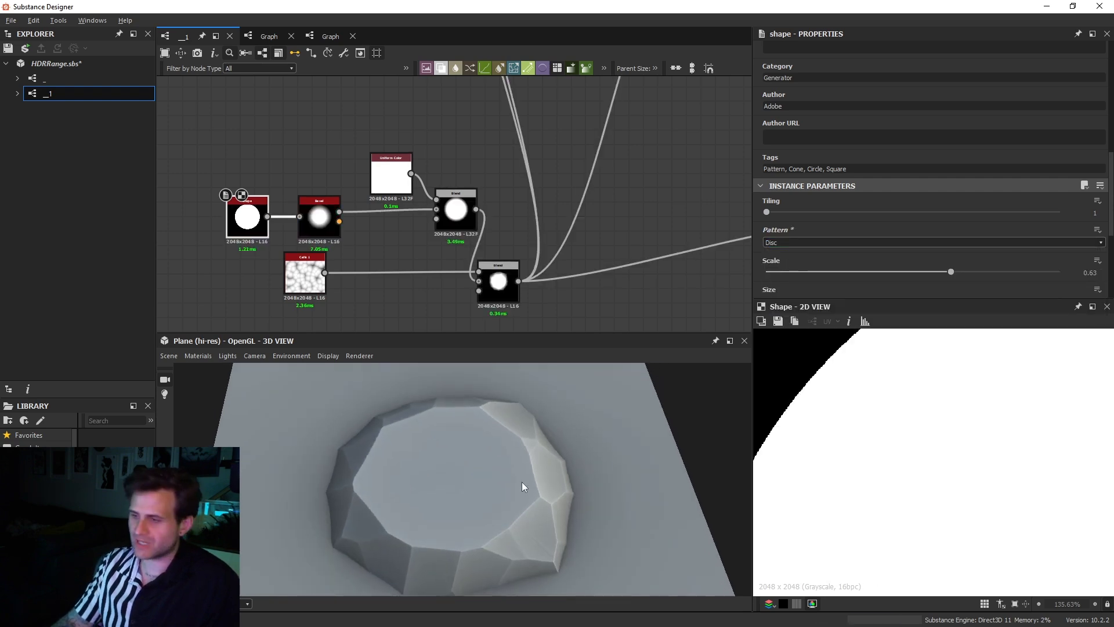
pyautogui.moveTo(518, 485); pyautogui.dragTo(518, 479)
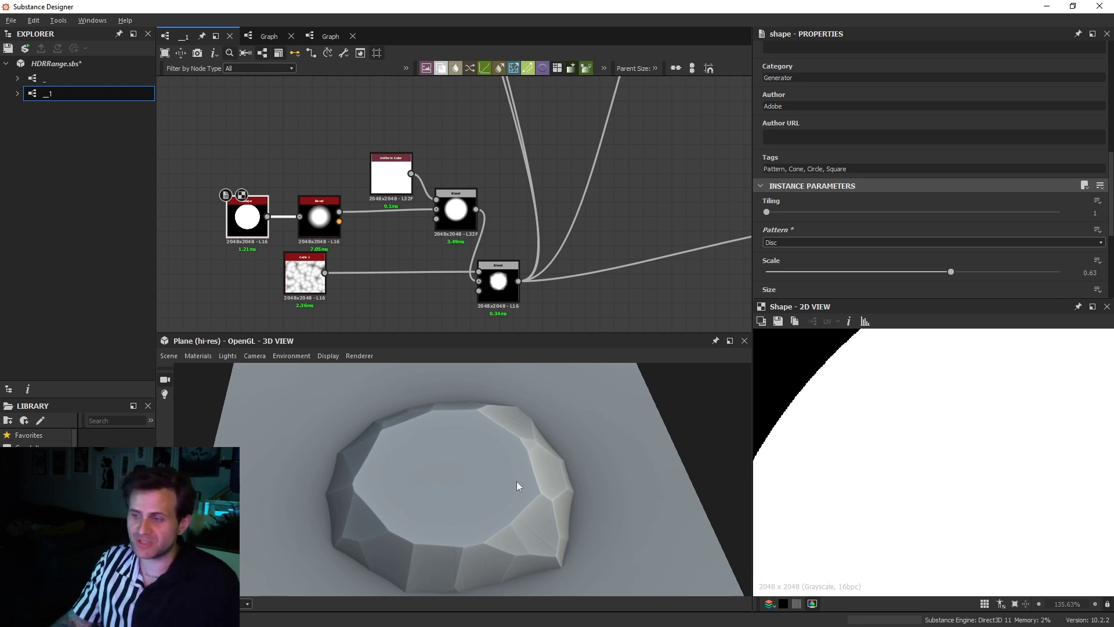
pyautogui.moveTo(470, 468); pyautogui.dragTo(511, 461)
# Step: Reopen the Default material's tessellation settings and set the height scale to 6.77
pyautogui.click(198, 355)
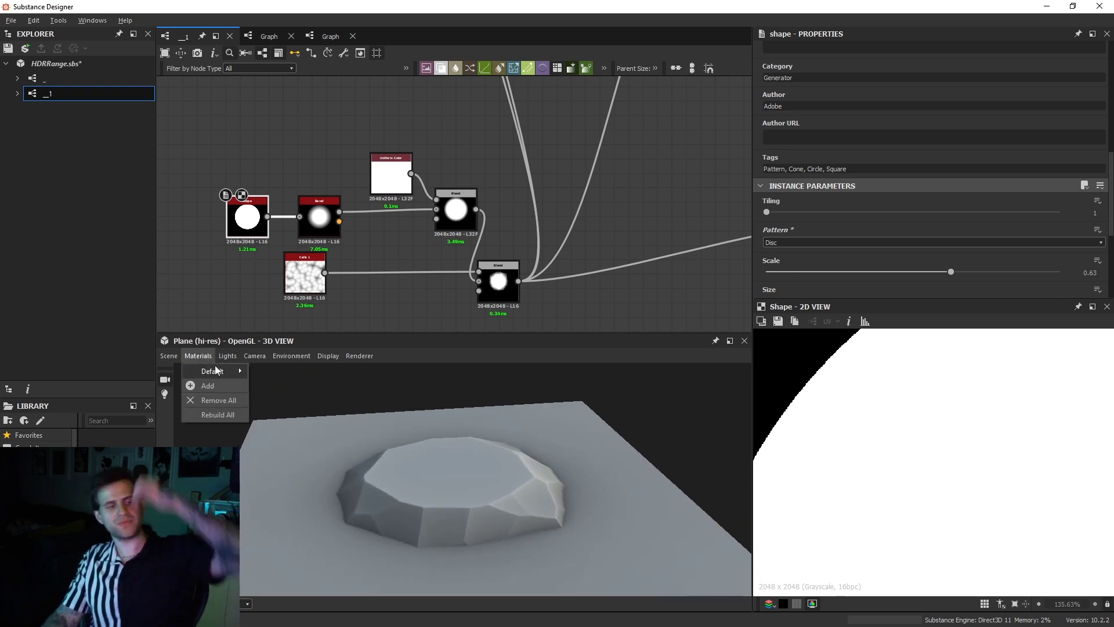
pyautogui.moveTo(212, 370)
pyautogui.moveTo(329, 427)
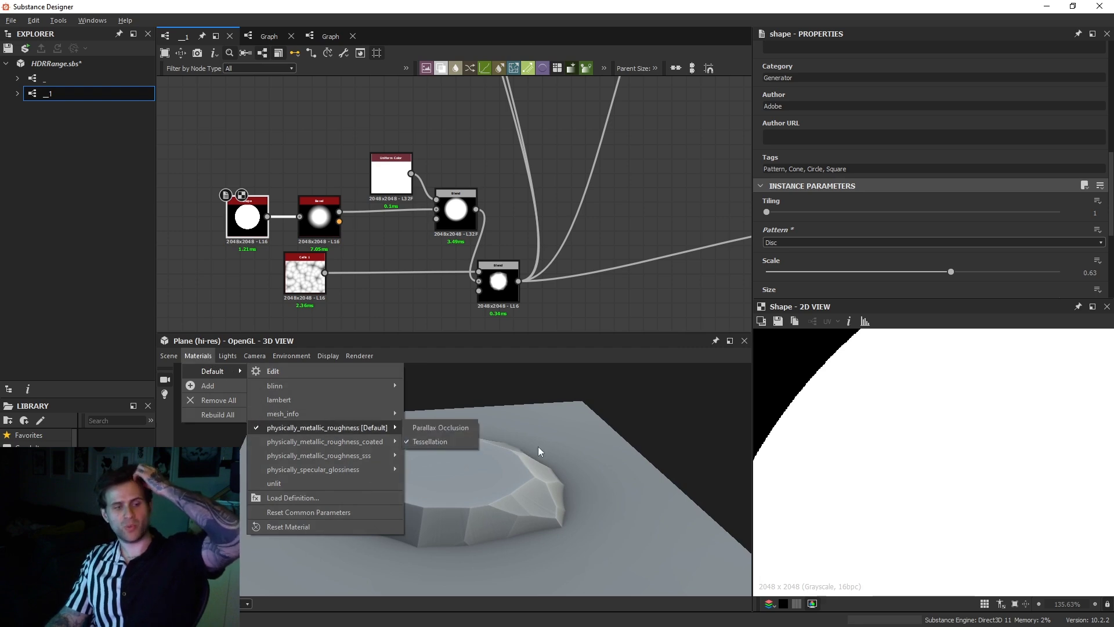
pyautogui.click(462, 437)
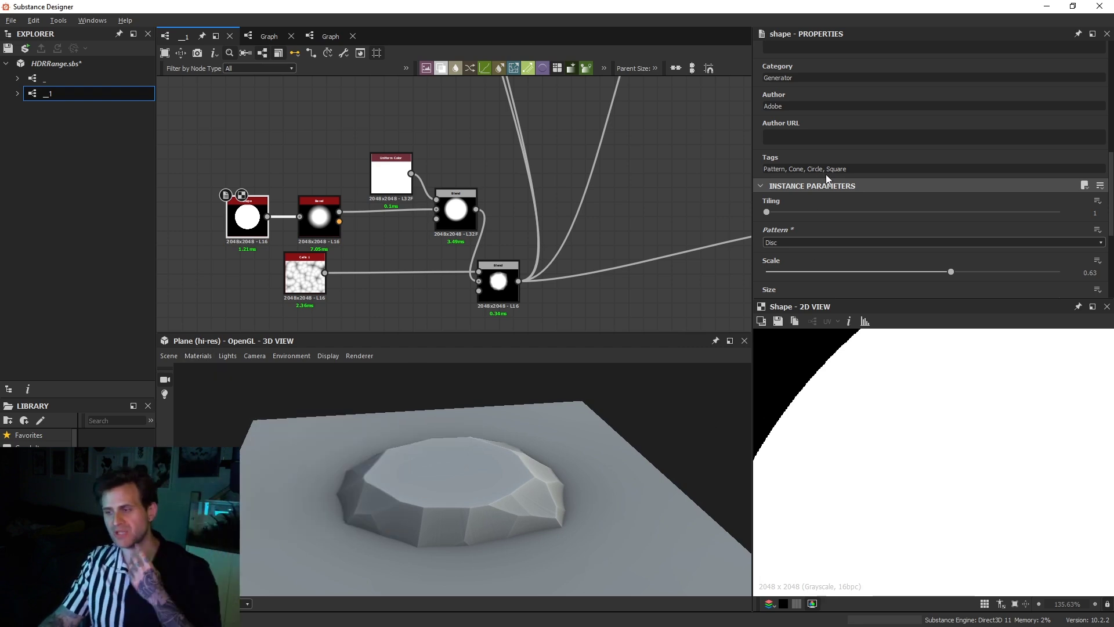
pyautogui.scroll(2, 896, 152)
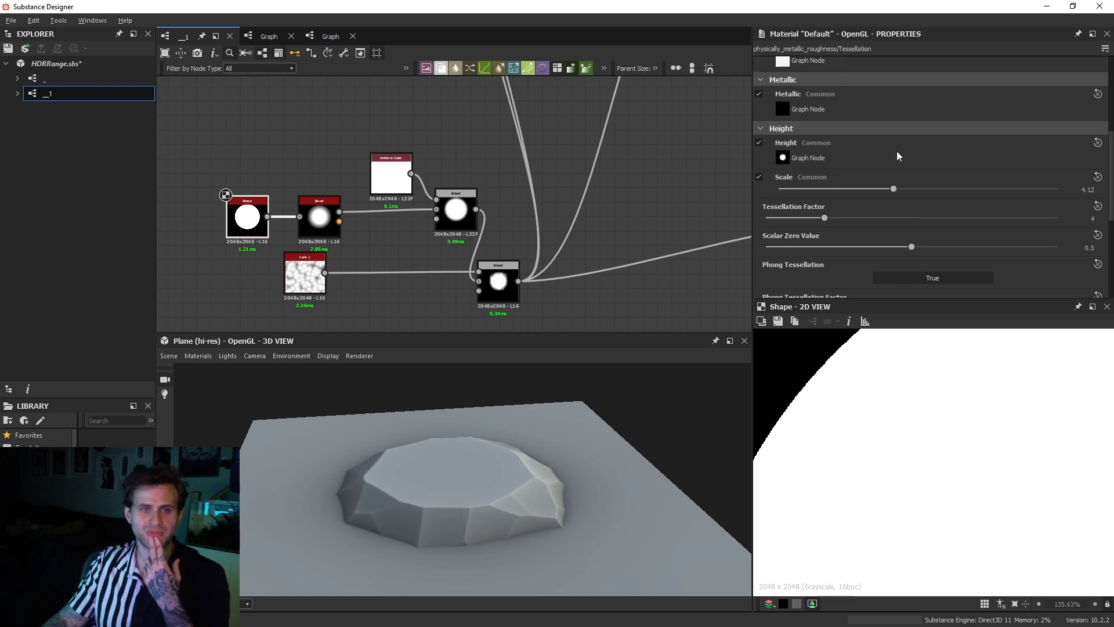
pyautogui.moveTo(898, 189); pyautogui.dragTo(961, 193)
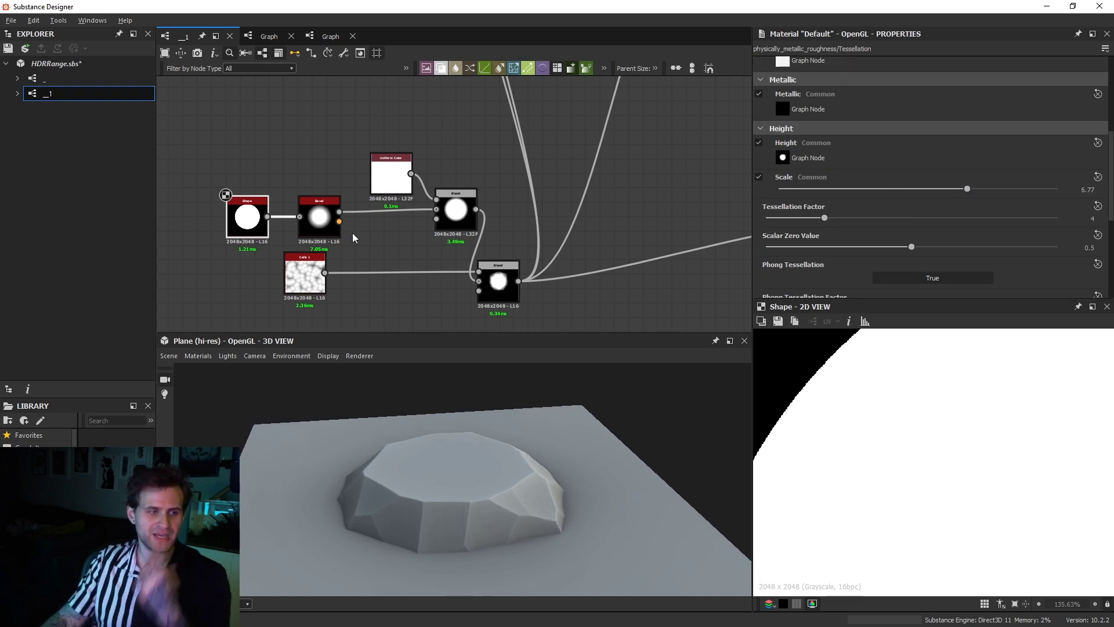
# Step: Add a Transformation 2D node fed by the Shape node and scale its image down by half
pyautogui.scroll(1, 244, 214)
pyautogui.moveTo(247, 217); pyautogui.dragTo(219, 232)
pyautogui.press('space')
pyautogui.write('tr')
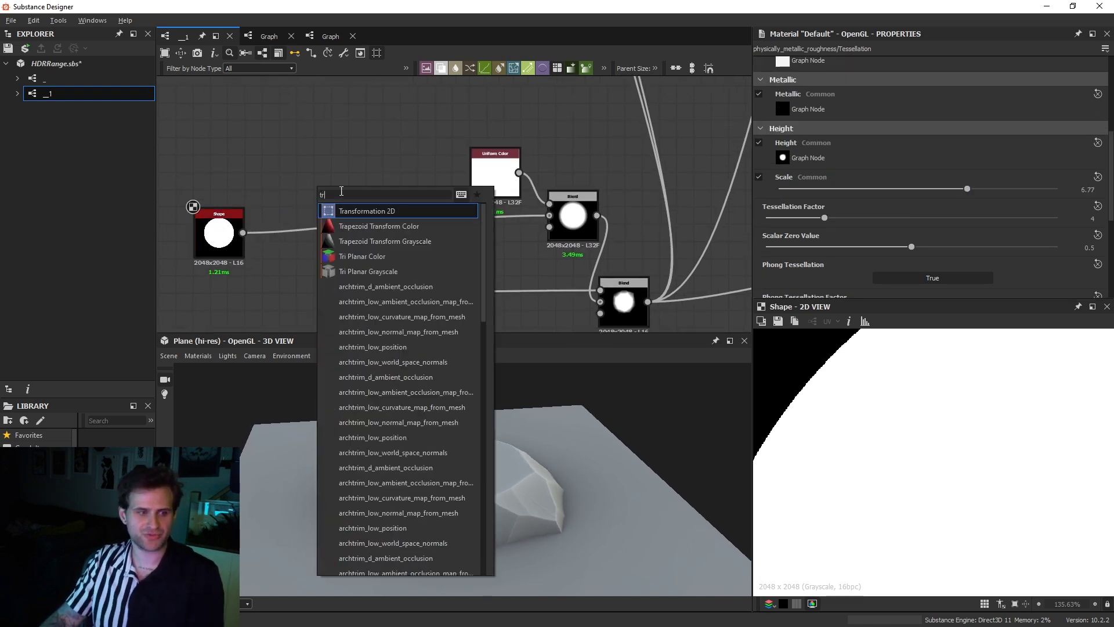
pyautogui.click(347, 211)
pyautogui.moveTo(325, 168); pyautogui.dragTo(325, 189)
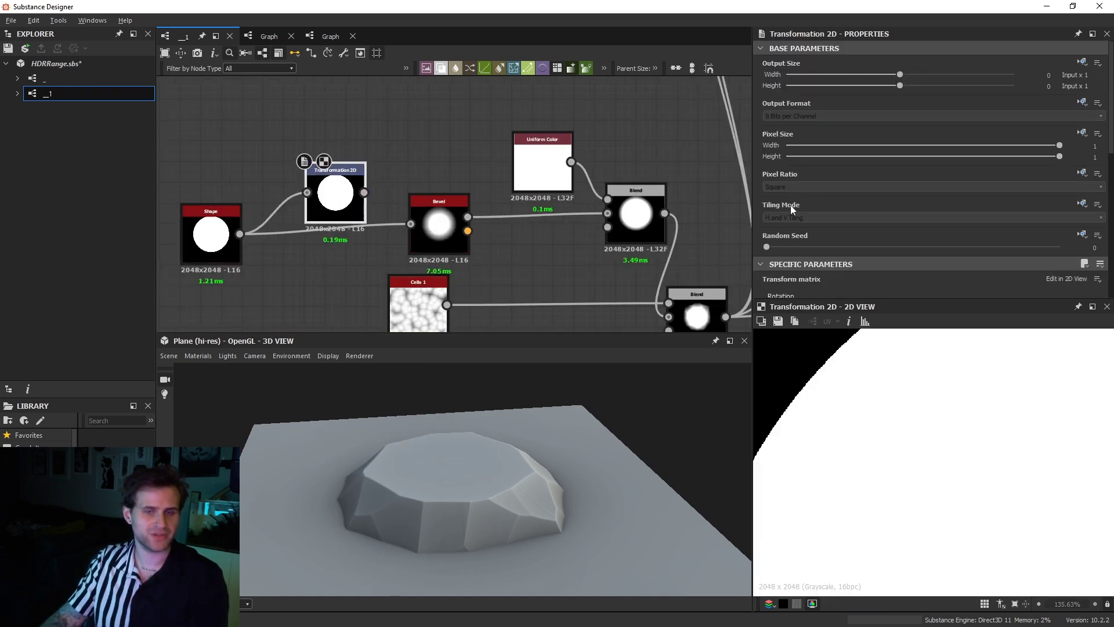
pyautogui.scroll(-4, 1082, 249)
pyautogui.click(1088, 255)
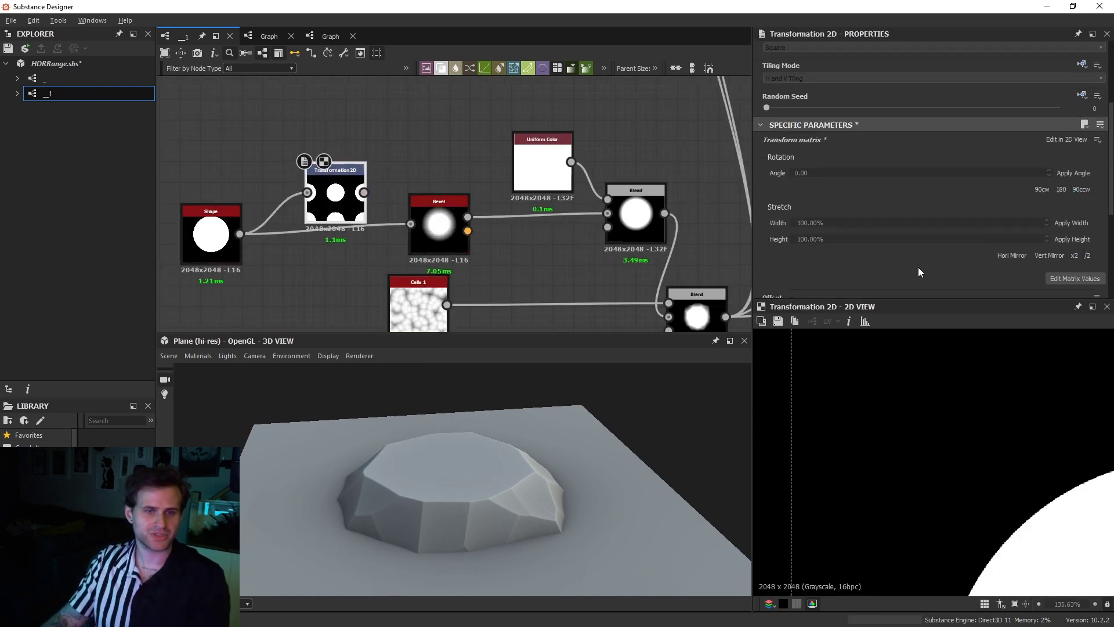
# Step: Set the Transformation 2D's offset to 0.5 in both X and Y to tile four whole discs
pyautogui.scroll(-4, 882, 250)
pyautogui.scroll(-5, 960, 438)
pyautogui.scroll(-3, 962, 438)
pyautogui.moveTo(914, 123); pyautogui.dragTo(1103, 134)
pyautogui.moveTo(948, 135); pyautogui.dragTo(1067, 135)
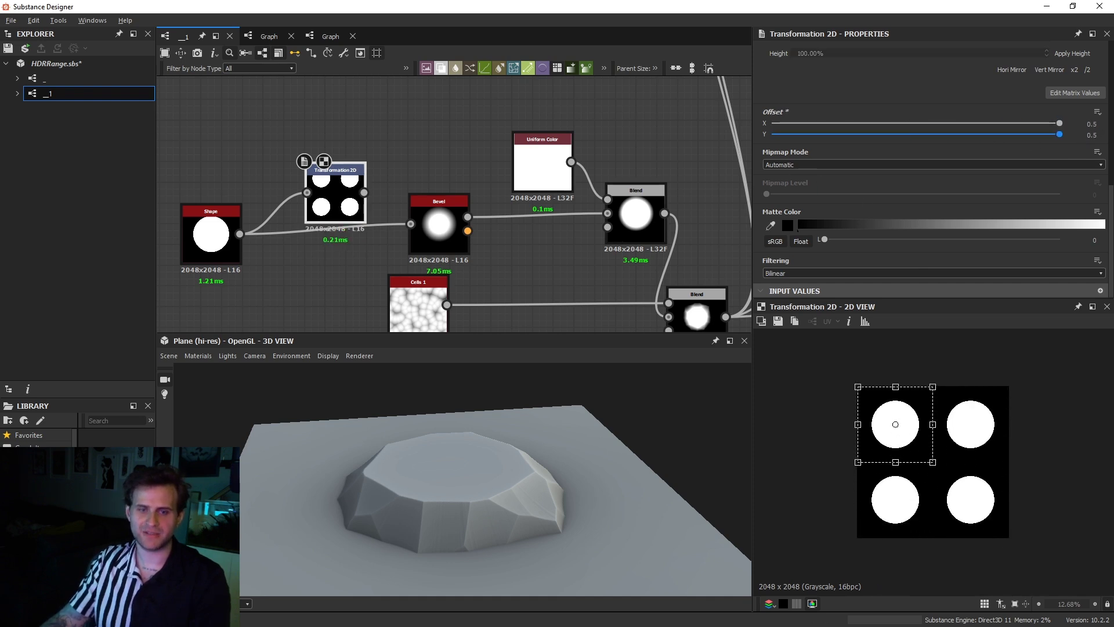
# Step: Connect the Transformation 2D output to the Bevel node and set the Bevel's distance to 0.17
pyautogui.scroll(3, 961, 468)
pyautogui.moveTo(364, 192); pyautogui.dragTo(439, 229)
pyautogui.click(439, 229)
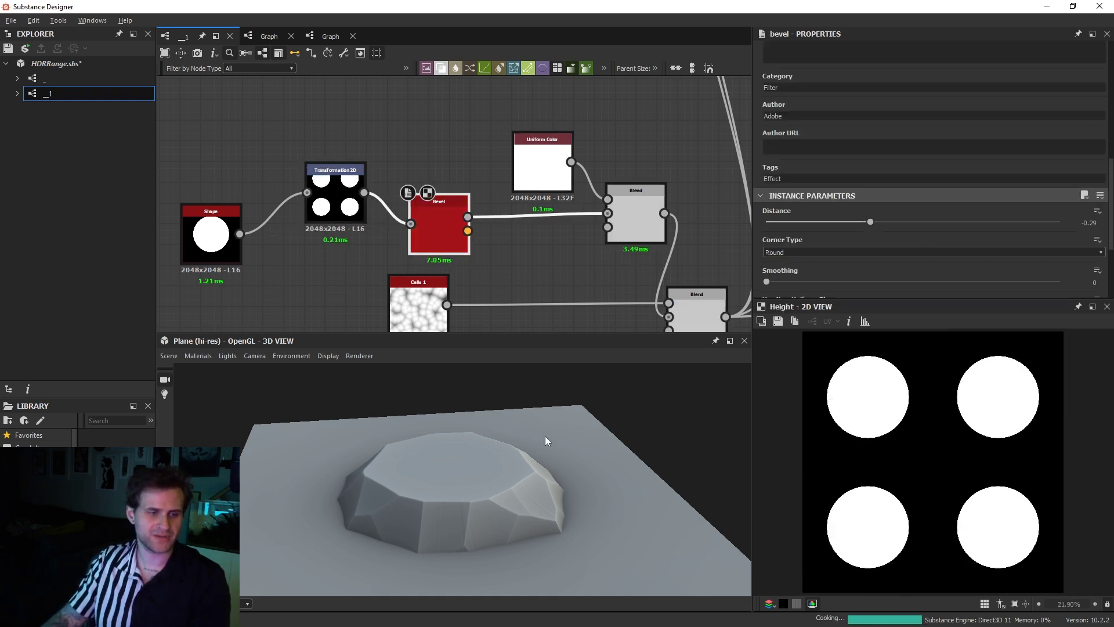
pyautogui.moveTo(541, 447); pyautogui.dragTo(514, 384)
pyautogui.moveTo(474, 253); pyautogui.dragTo(457, 209, button='middle')
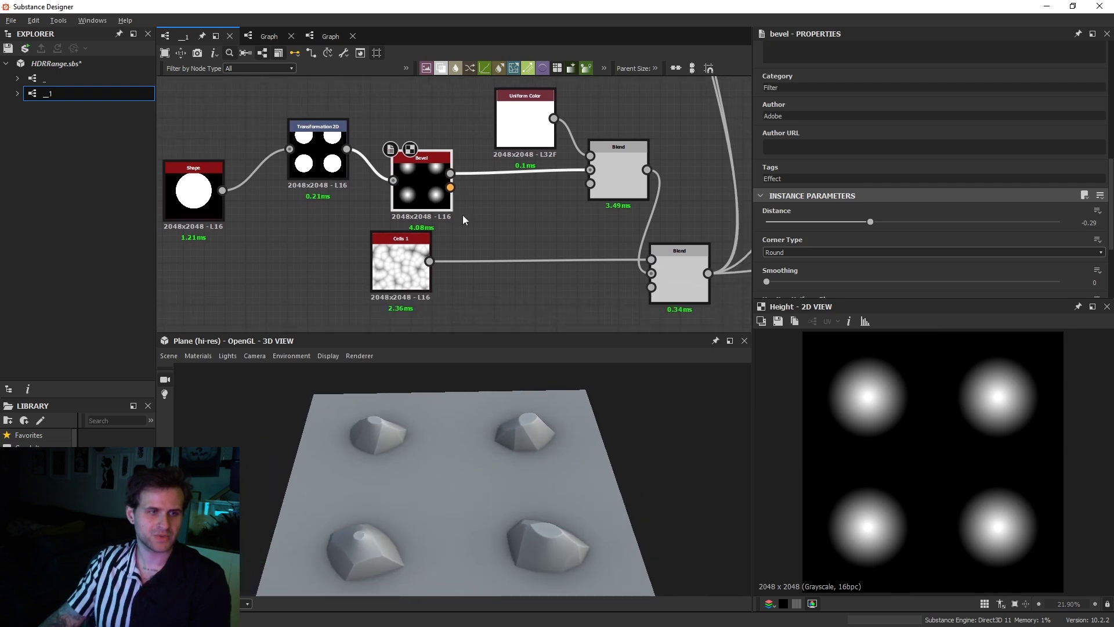
pyautogui.scroll(4, 892, 446)
pyautogui.moveTo(870, 229); pyautogui.dragTo(940, 231)
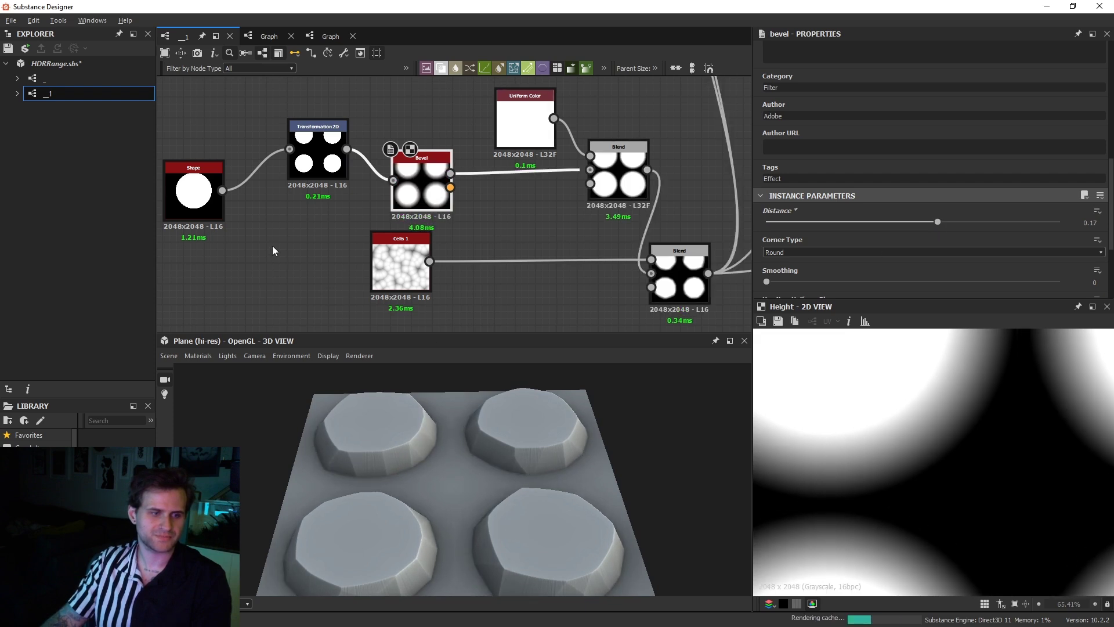
pyautogui.moveTo(297, 253); pyautogui.dragTo(364, 243, button='middle')
pyautogui.moveTo(470, 486); pyautogui.dragTo(500, 497)
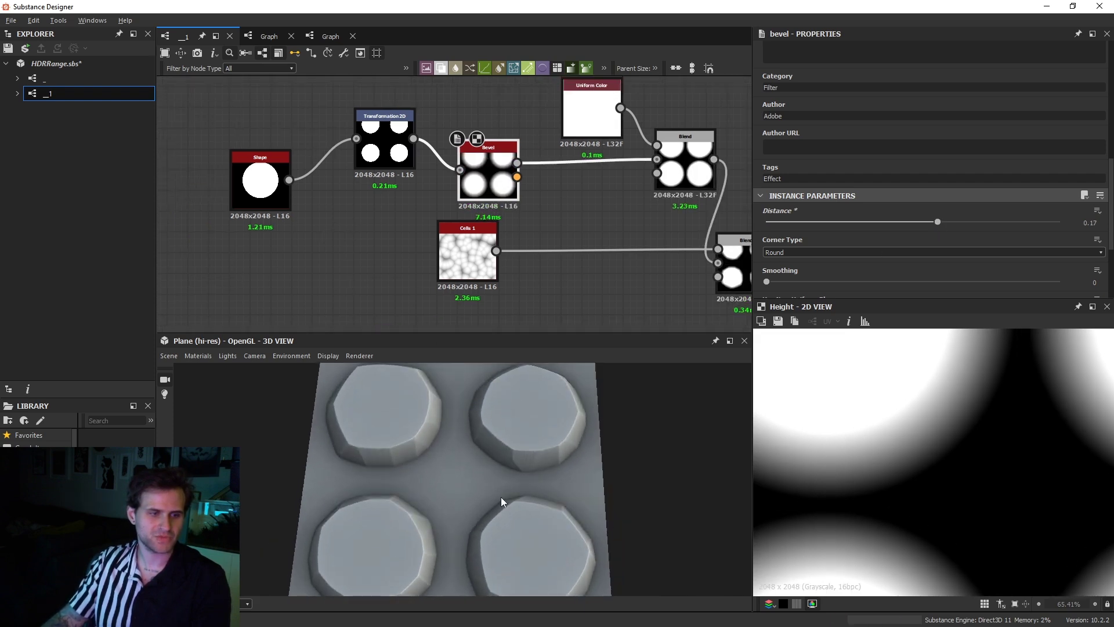
# Step: Set the Cells 1 scale to 14 and the Bevel's distance to 0.23
pyautogui.click(471, 257)
pyautogui.moveTo(780, 226); pyautogui.dragTo(782, 225)
pyautogui.doubleClick(488, 174)
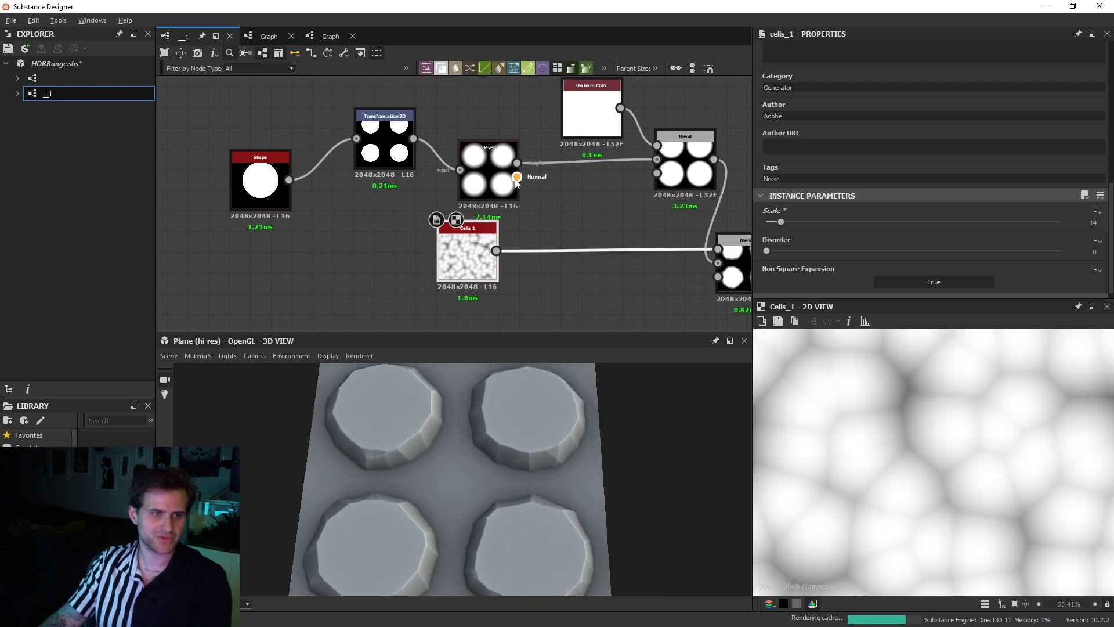
pyautogui.moveTo(943, 224); pyautogui.dragTo(947, 224)
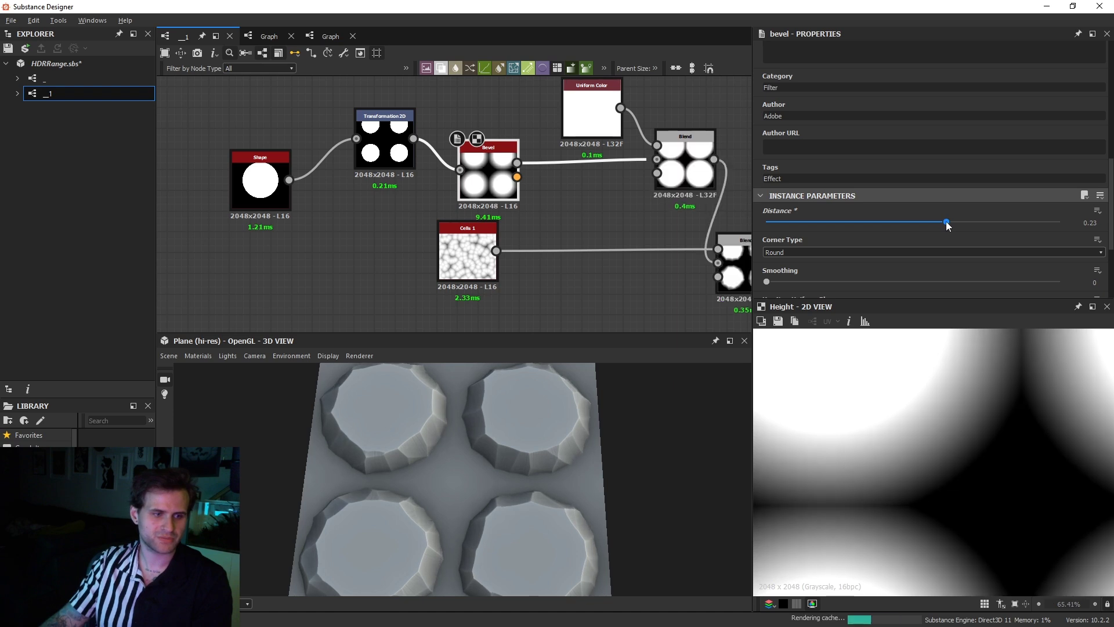
# Step: Enlarge the 3D view and examine the faceted edges of the four discs from several angles
pyautogui.scroll(-5, 504, 440)
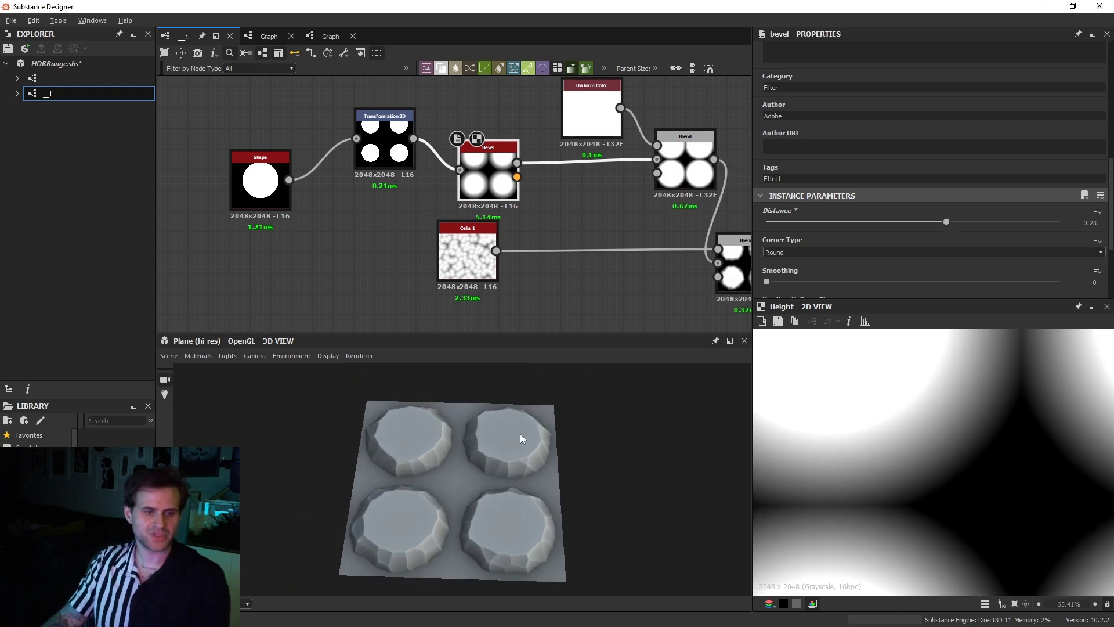
pyautogui.moveTo(502, 447); pyautogui.dragTo(516, 442)
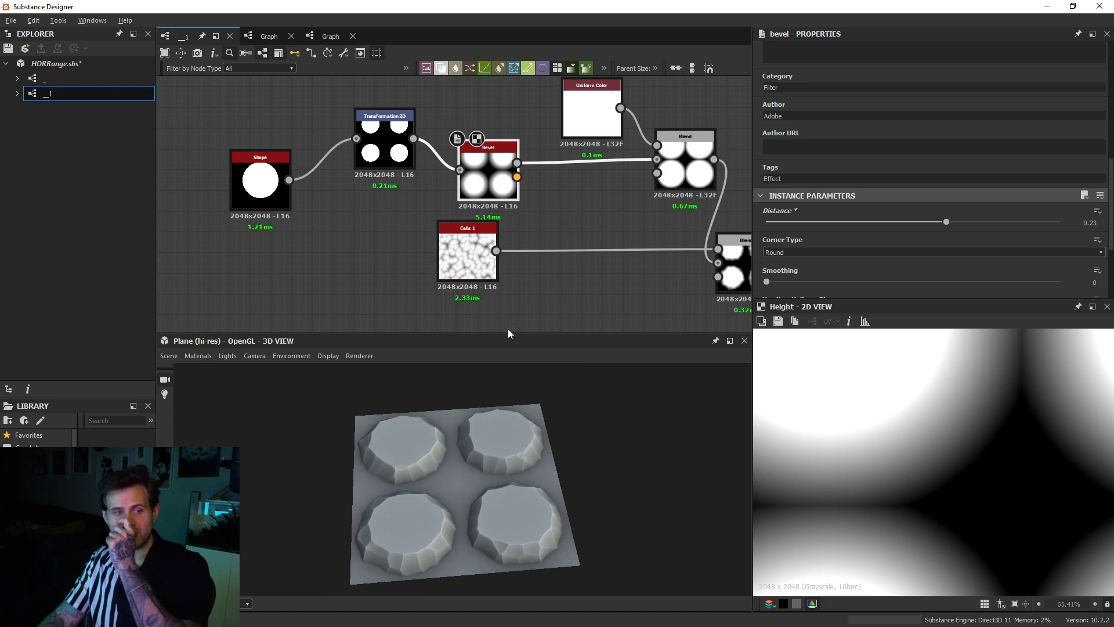
pyautogui.moveTo(509, 332); pyautogui.dragTo(508, 274)
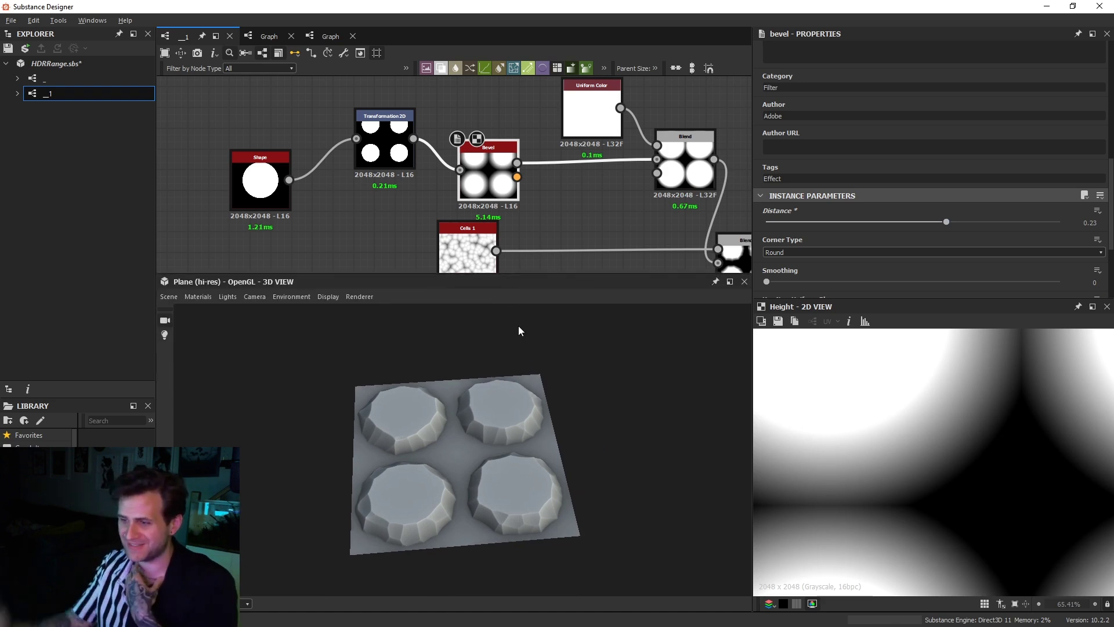
pyautogui.scroll(4, 538, 434)
pyautogui.moveTo(537, 434)
pyautogui.mouseDown()
pyautogui.moveTo(530, 427)
pyautogui.moveTo(520, 442)
pyautogui.mouseUp()
pyautogui.scroll(8, 519, 442)
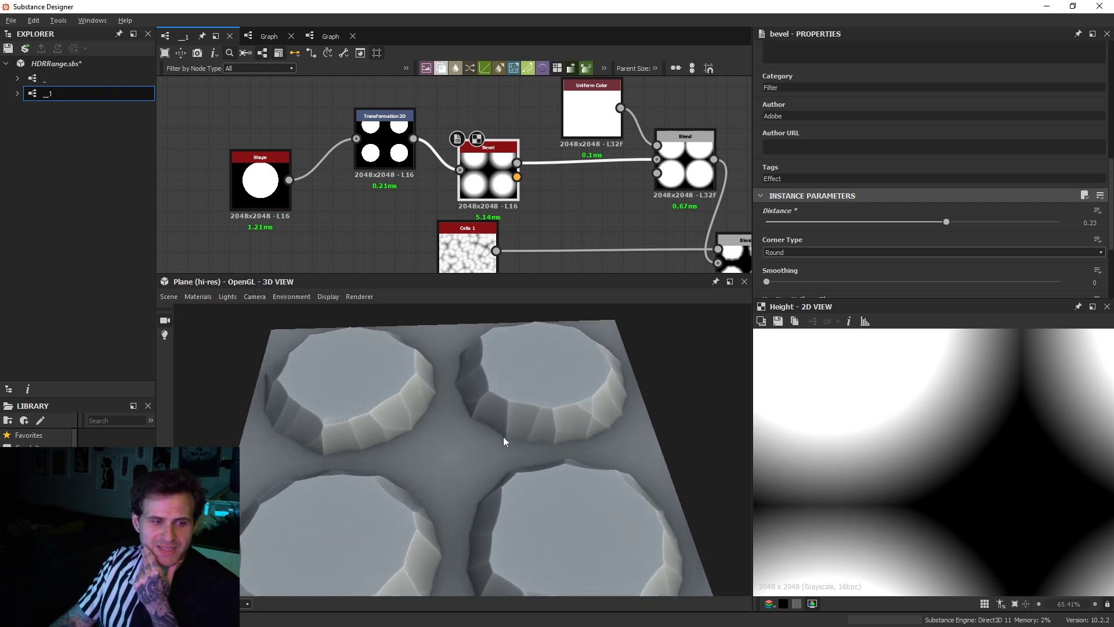
pyautogui.scroll(-6, 502, 434)
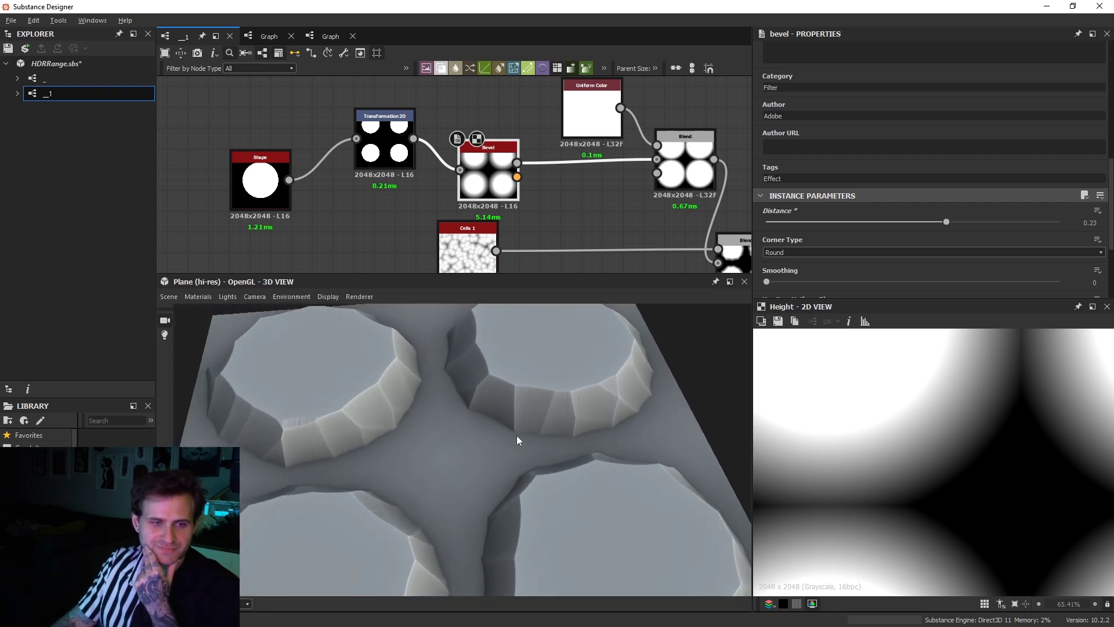
# Step: Change the base Uniform Color node to a light blue-grey and preview the first colour Blend
pyautogui.scroll(-5, 591, 235)
pyautogui.moveTo(572, 110); pyautogui.dragTo(553, 180, button='middle')
pyautogui.scroll(5, 503, 151)
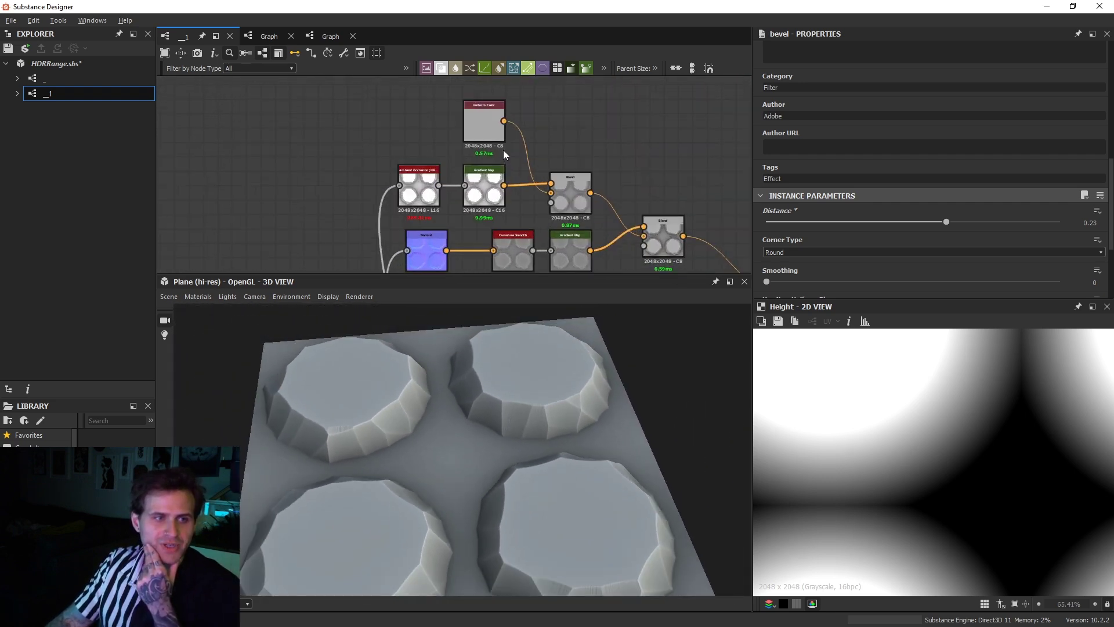
pyautogui.click(494, 131)
pyautogui.moveTo(811, 254); pyautogui.dragTo(953, 237)
pyautogui.moveTo(830, 251); pyautogui.dragTo(839, 251)
pyautogui.moveTo(973, 264); pyautogui.dragTo(967, 265)
pyautogui.scroll(-2, 652, 187)
pyautogui.doubleClick(614, 196)
pyautogui.scroll(4, 966, 422)
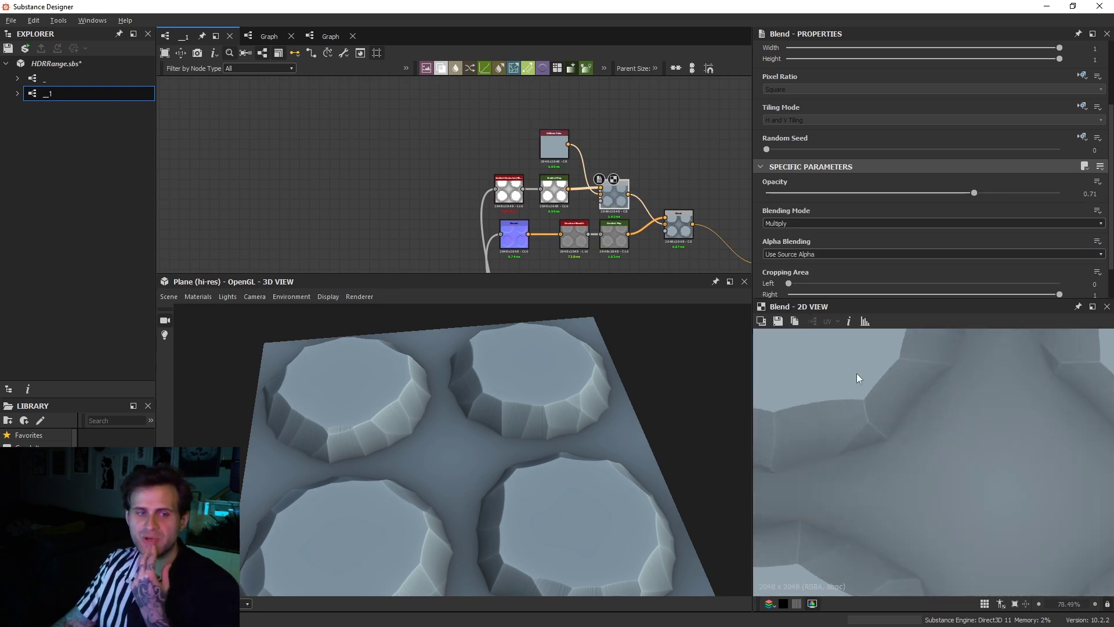
# Step: Set the Ambient Occlusion (HBAO) node's Height Depth to 0.8 and Radius to 0.07
pyautogui.moveTo(641, 239); pyautogui.dragTo(592, 150, button='middle')
pyautogui.moveTo(616, 152); pyautogui.dragTo(471, 148)
pyautogui.moveTo(467, 149); pyautogui.dragTo(470, 190)
pyautogui.scroll(1, 533, 135)
pyautogui.moveTo(534, 135); pyautogui.dragTo(541, 172, button='middle')
pyautogui.scroll(2, 541, 172)
pyautogui.doubleClick(404, 152)
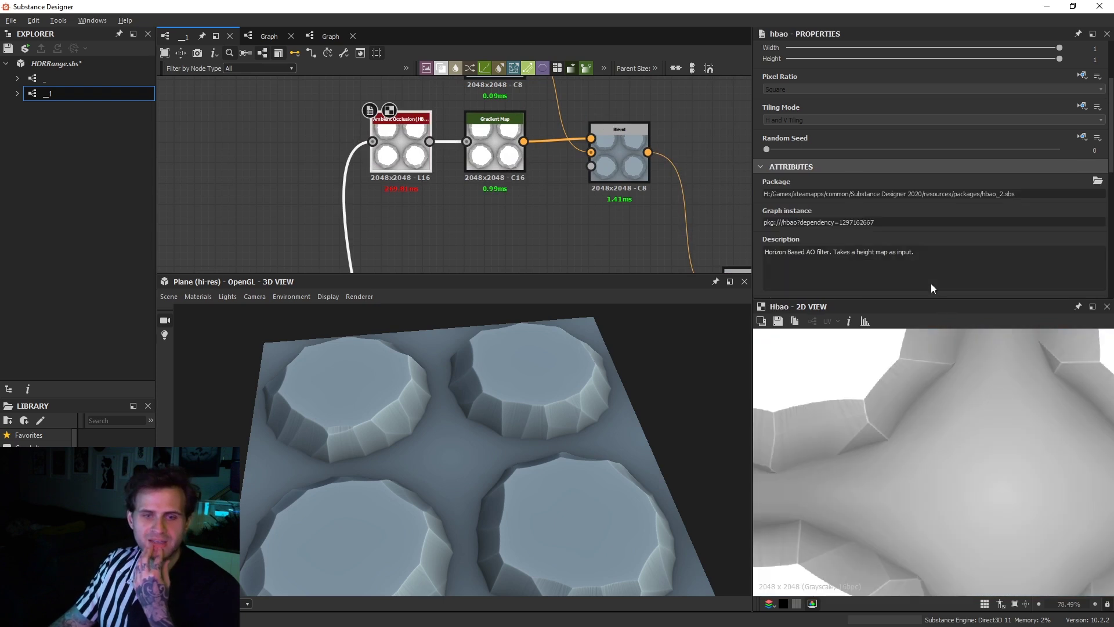
pyautogui.scroll(-3, 936, 295)
pyautogui.scroll(-3, 907, 220)
pyautogui.moveTo(805, 169); pyautogui.dragTo(796, 200)
pyautogui.moveTo(838, 171); pyautogui.dragTo(1001, 168)
pyautogui.scroll(5, 488, 433)
# Step: Examine the ambient occlusion in the 3D view and the 2D preview, including its effect in the colour Blend
pyautogui.moveTo(513, 412); pyautogui.dragTo(893, 402)
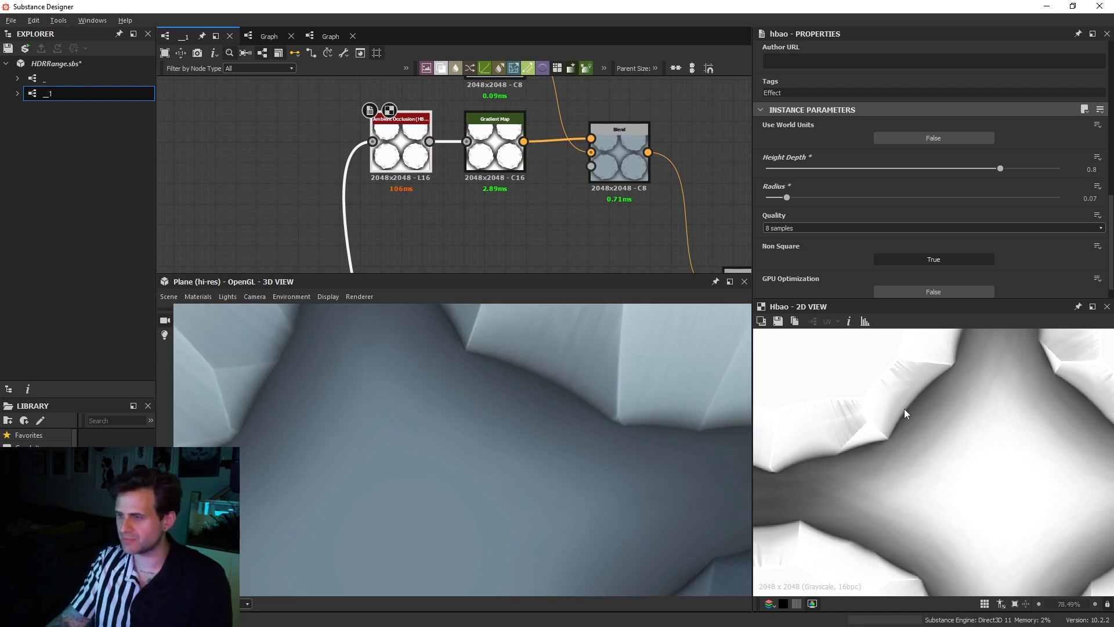
pyautogui.press('f')
pyautogui.scroll(-4, 486, 204)
pyautogui.scroll(3, 522, 180)
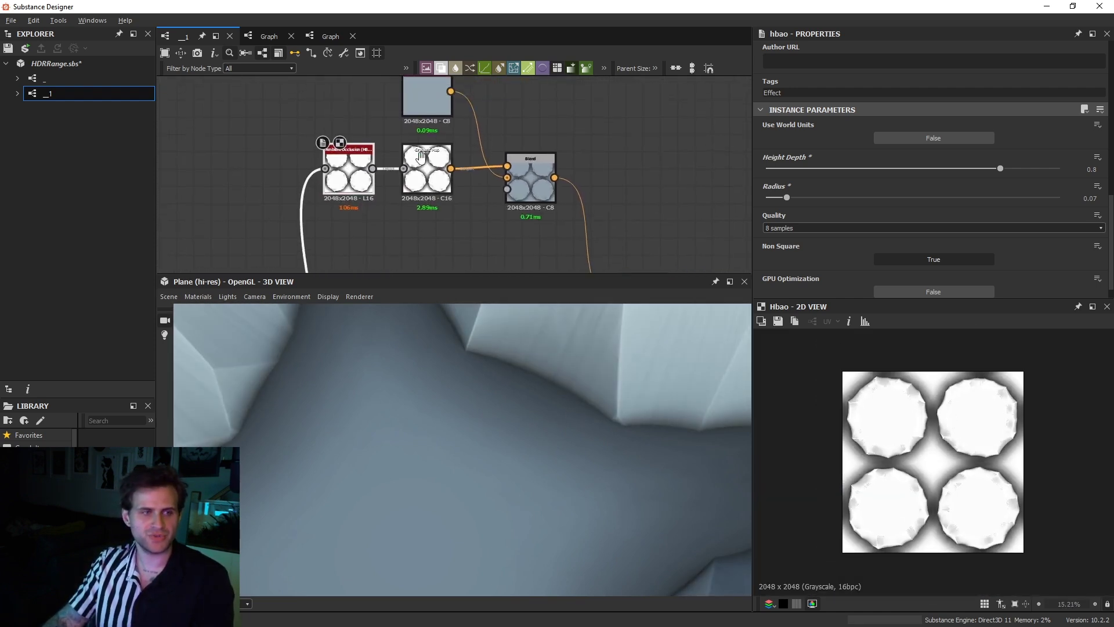
pyautogui.click(539, 173)
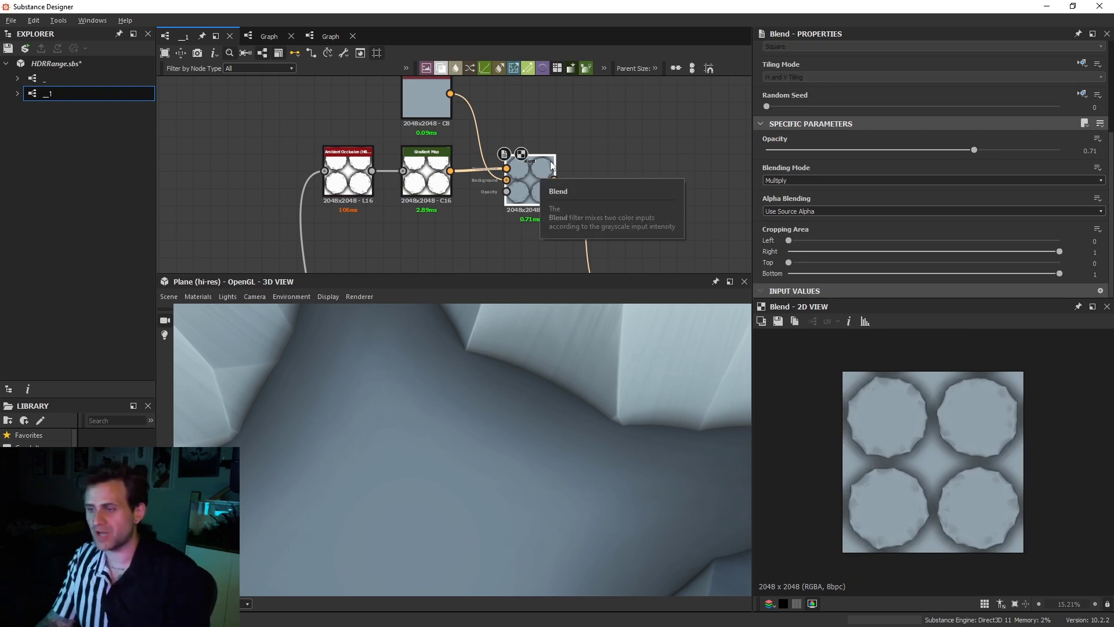
pyautogui.scroll(3, 523, 182)
pyautogui.scroll(-3, 566, 157)
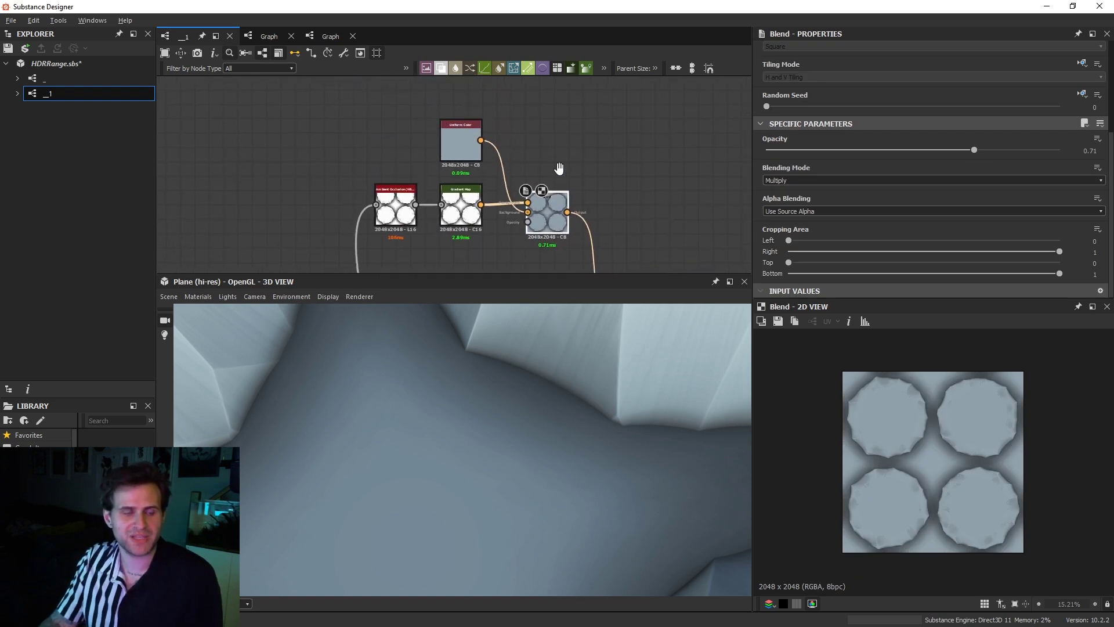
# Step: Add a second Uniform Color node near the colour Blend
pyautogui.press('space')
pyautogui.write('sni')
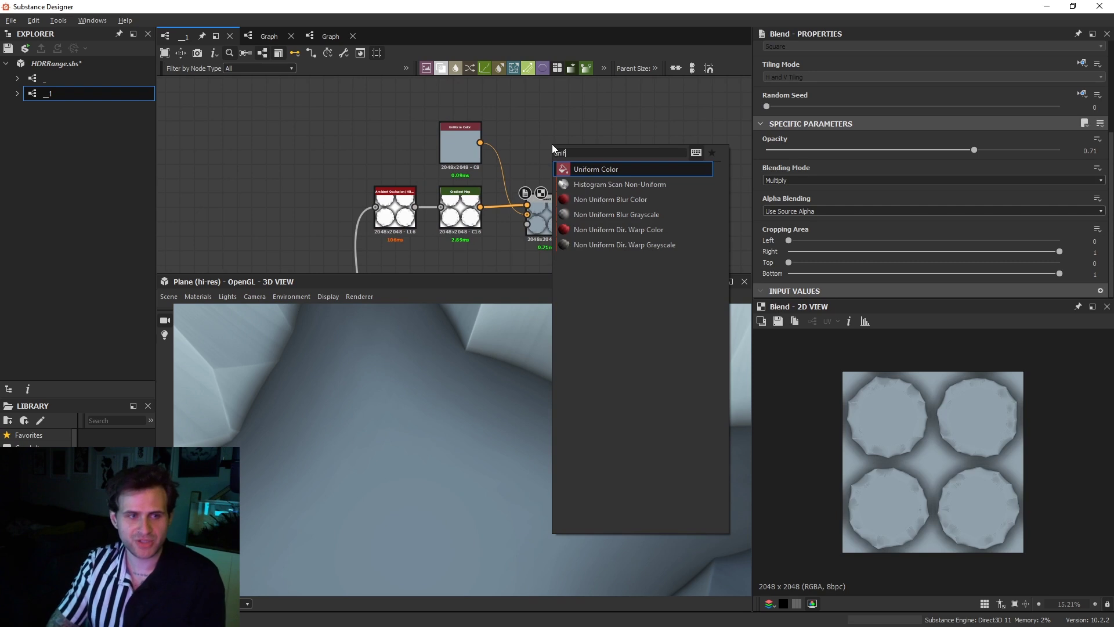
pyautogui.press('Return')
# Step: Feed the Ambient Occlusion output through a new Invert Grayscale node into the colour Blend's opacity input
pyautogui.moveTo(404, 220); pyautogui.dragTo(442, 136, button='middle')
pyautogui.moveTo(444, 141); pyautogui.dragTo(402, 135)
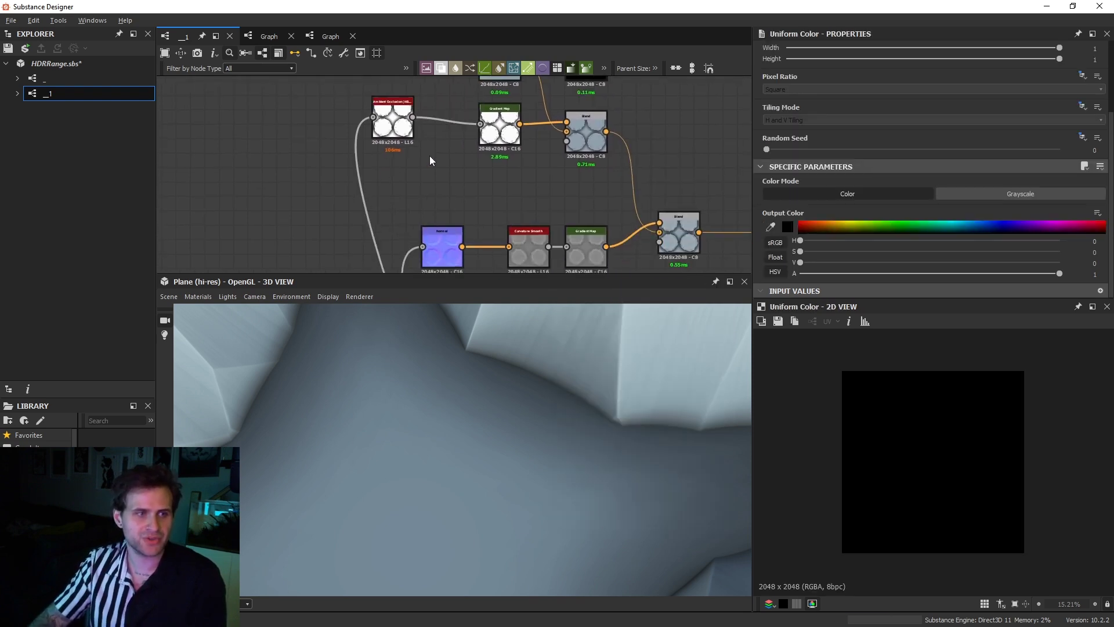
pyautogui.press('space')
pyautogui.write('inver')
pyautogui.press('Down')
pyautogui.press('Return')
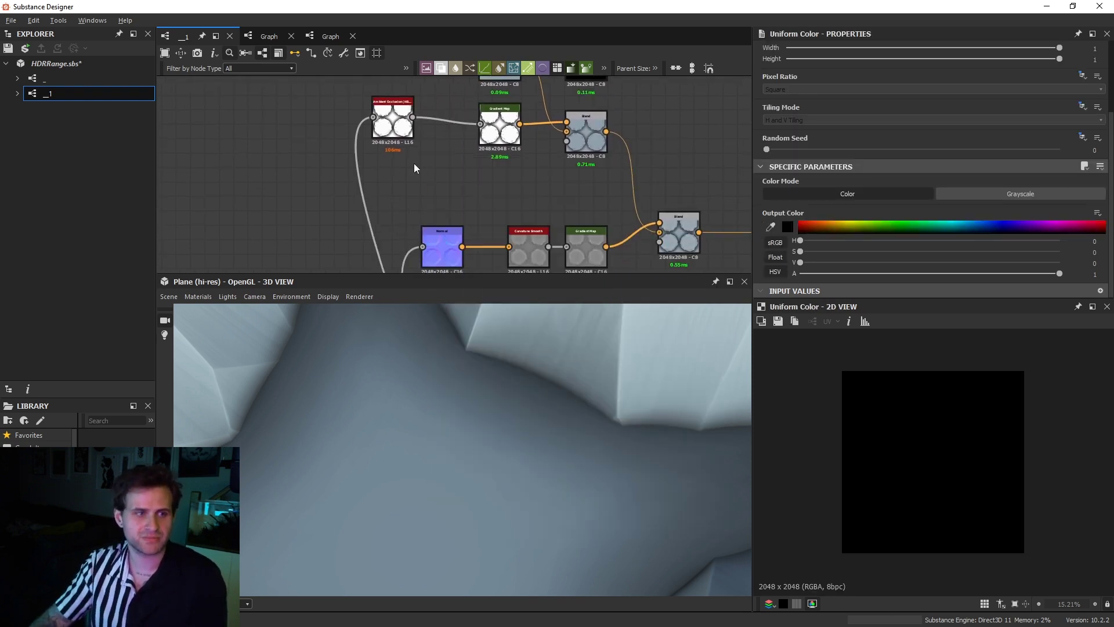
pyautogui.moveTo(439, 166); pyautogui.dragTo(494, 166)
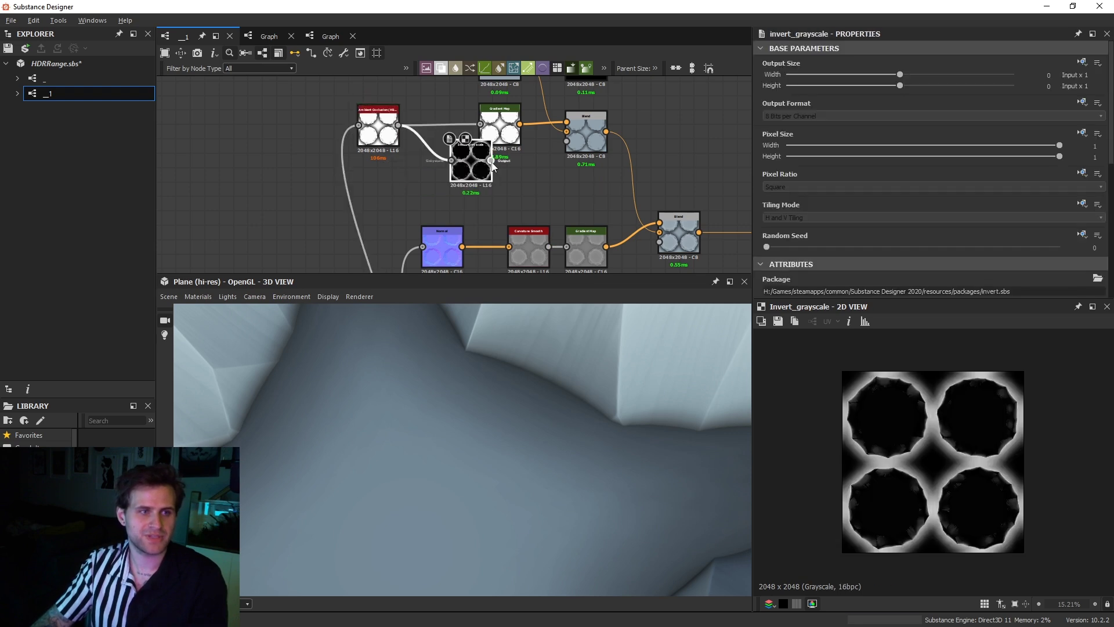
pyautogui.moveTo(572, 143); pyautogui.dragTo(573, 144)
pyautogui.moveTo(591, 141); pyautogui.dragTo(583, 182, button='middle')
pyautogui.moveTo(585, 181); pyautogui.dragTo(599, 181)
# Step: Connect the new Uniform Color to the Blend's foreground in place of the Gradient Map, and tidy up the input nodes
pyautogui.doubleClick(590, 116)
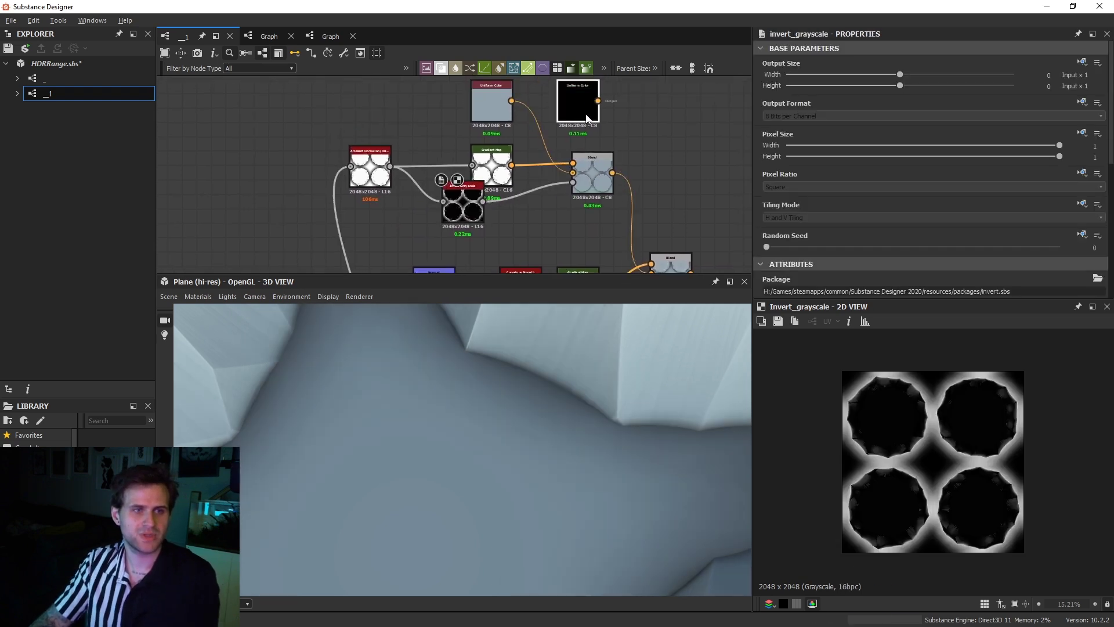
pyautogui.moveTo(598, 101); pyautogui.dragTo(572, 163)
pyautogui.click(498, 159)
pyautogui.press('Delete')
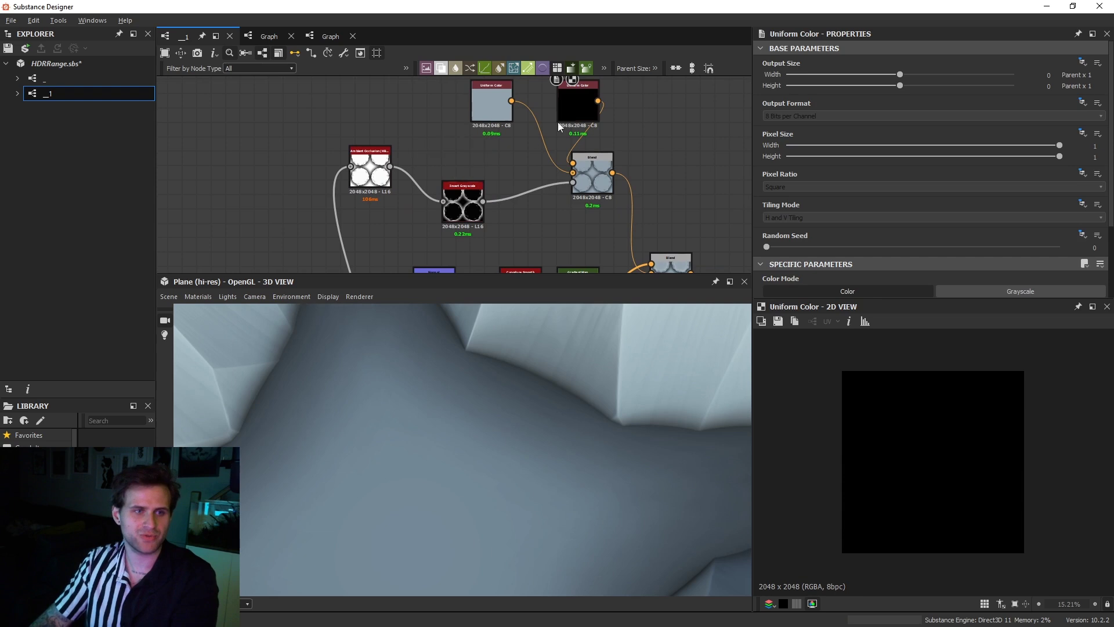
pyautogui.moveTo(561, 117); pyautogui.dragTo(446, 110)
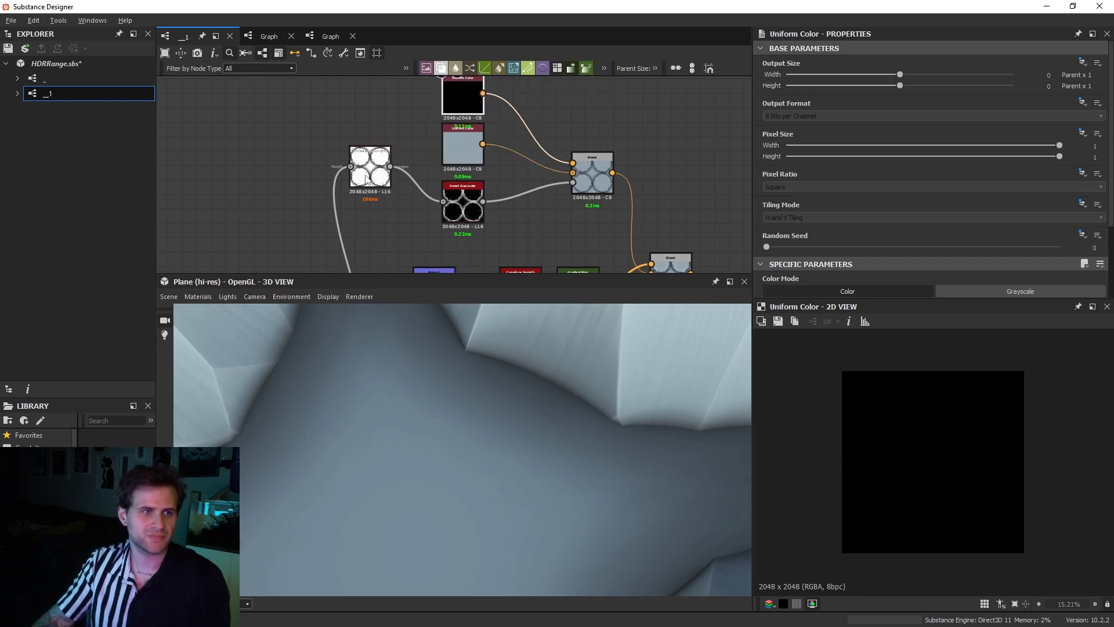
pyautogui.moveTo(364, 176); pyautogui.dragTo(372, 206)
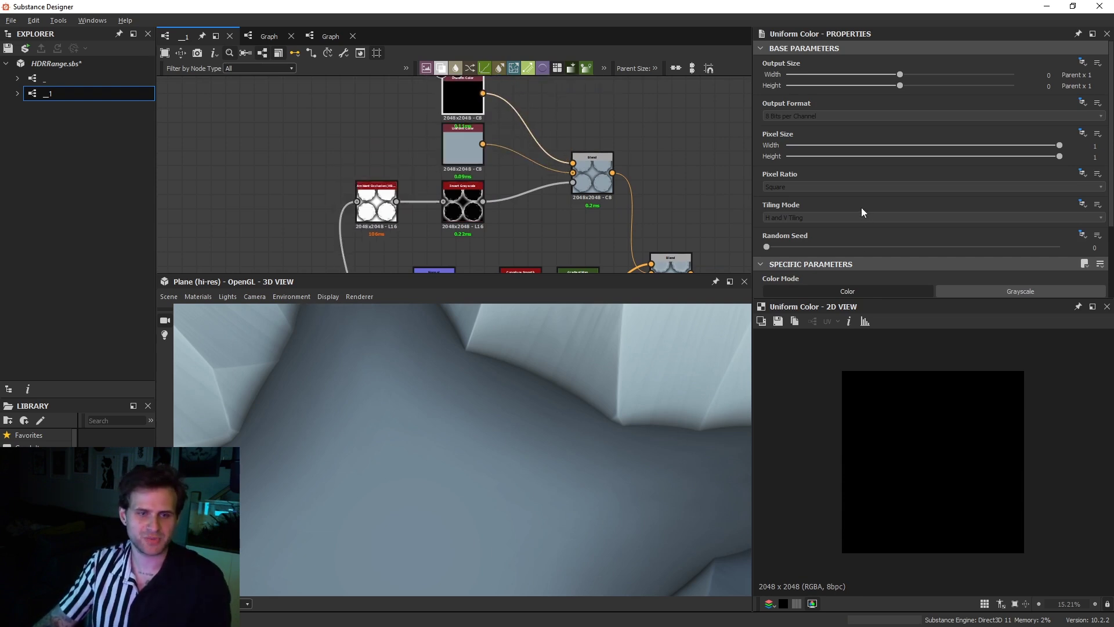
# Step: Set the new Uniform Color to a dark brown with hue 0.11, saturation 0.52 and value 0.35
pyautogui.scroll(-3, 865, 211)
pyautogui.click(824, 225)
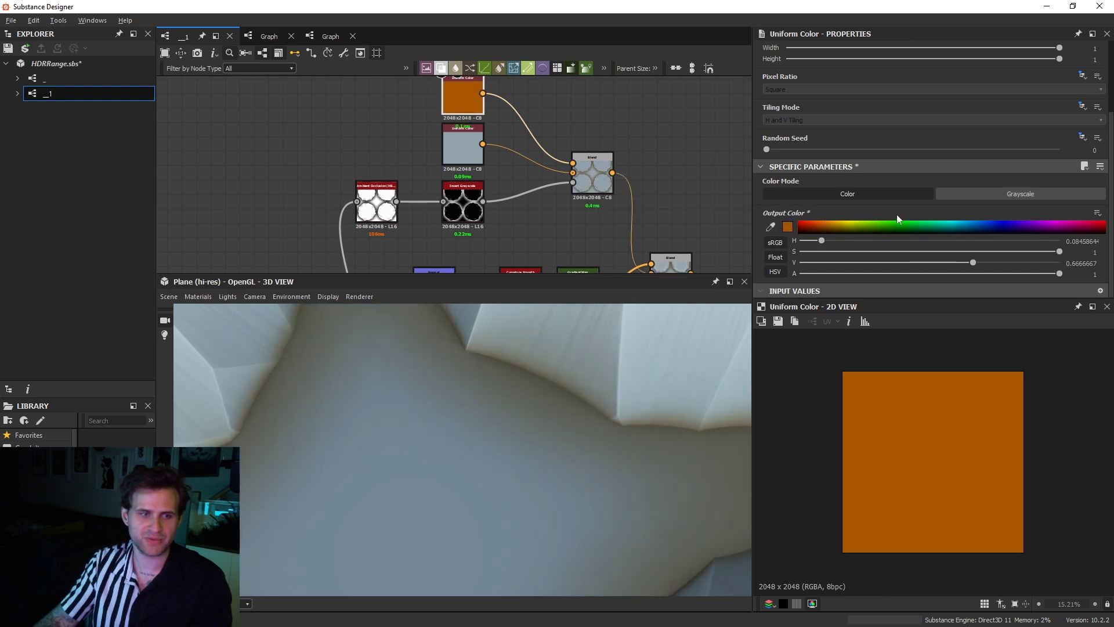
pyautogui.moveTo(961, 251); pyautogui.dragTo(883, 264)
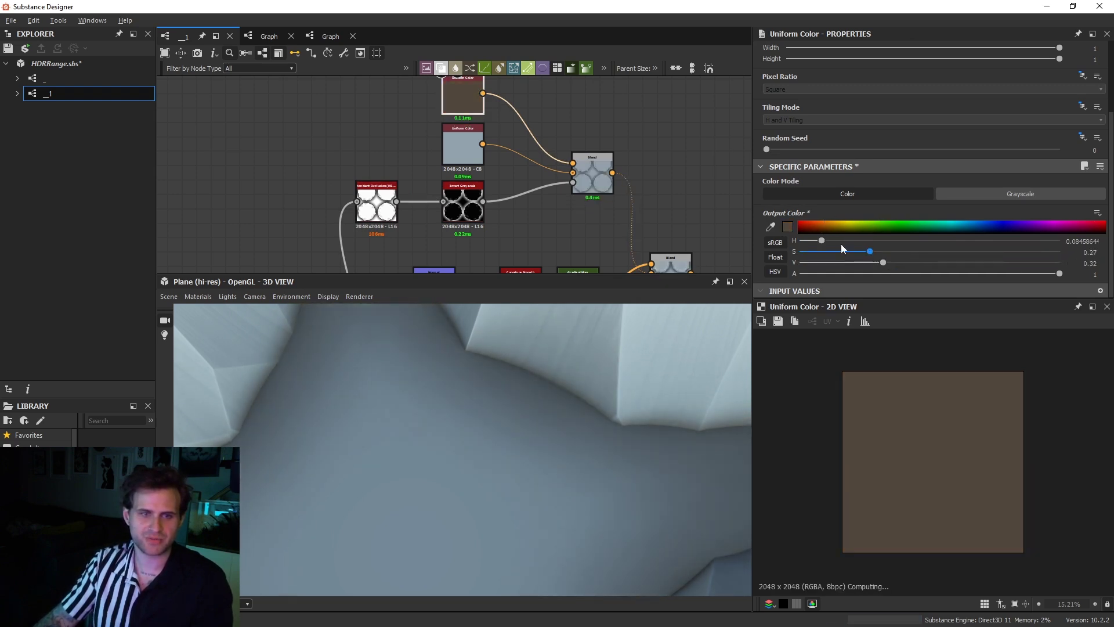
pyautogui.moveTo(823, 240); pyautogui.dragTo(889, 262)
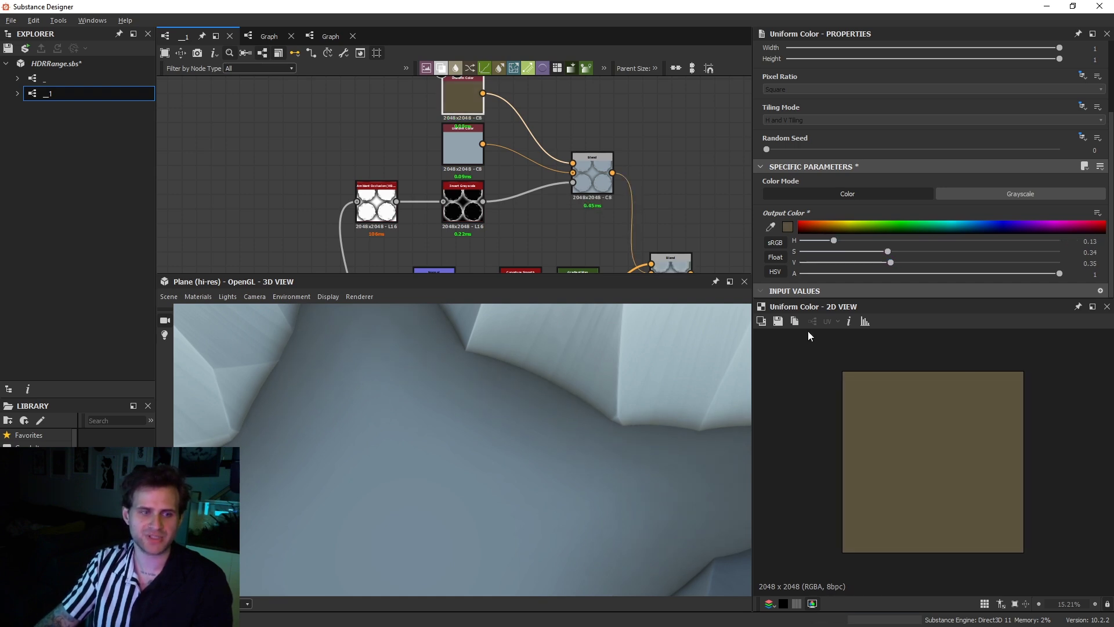
pyautogui.scroll(-5, 676, 368)
pyautogui.scroll(-3, 624, 357)
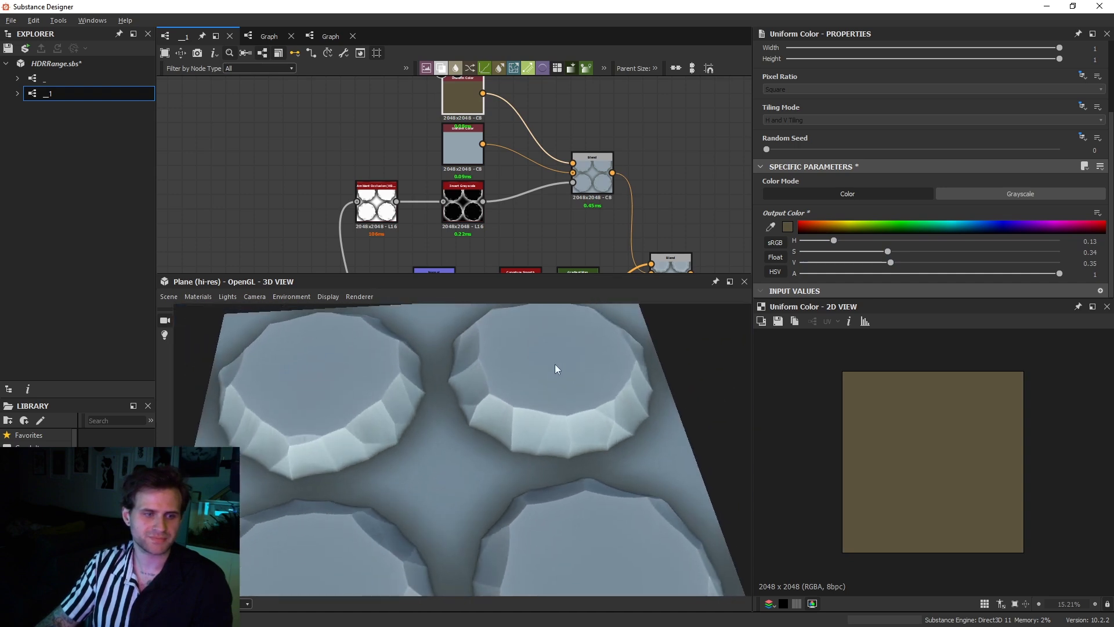
pyautogui.moveTo(887, 252); pyautogui.dragTo(927, 254)
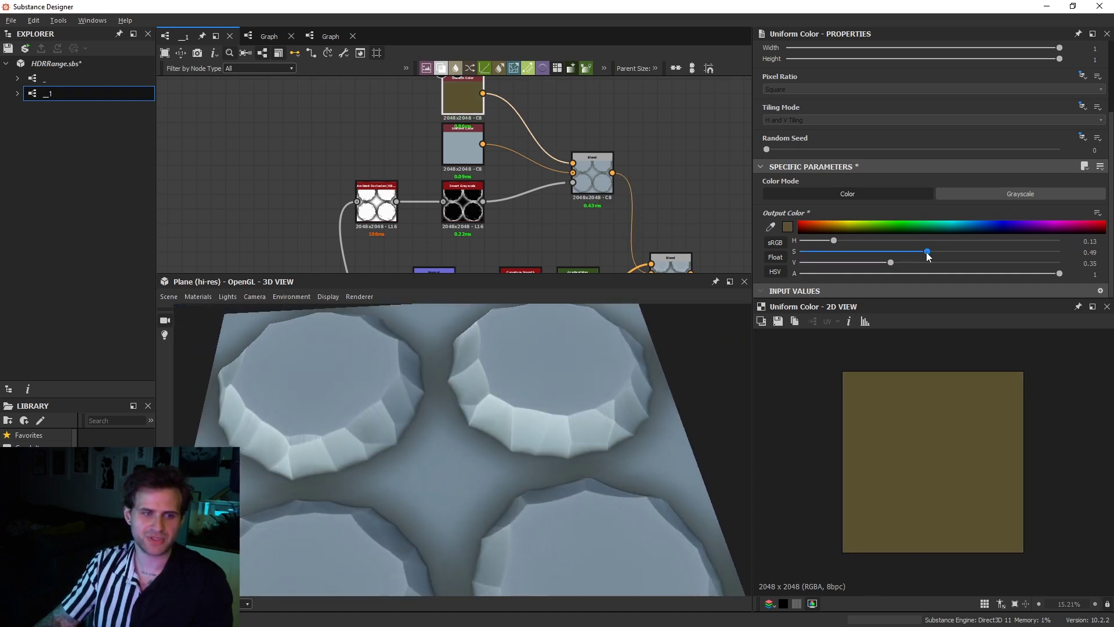
pyautogui.moveTo(896, 264); pyautogui.dragTo(891, 265)
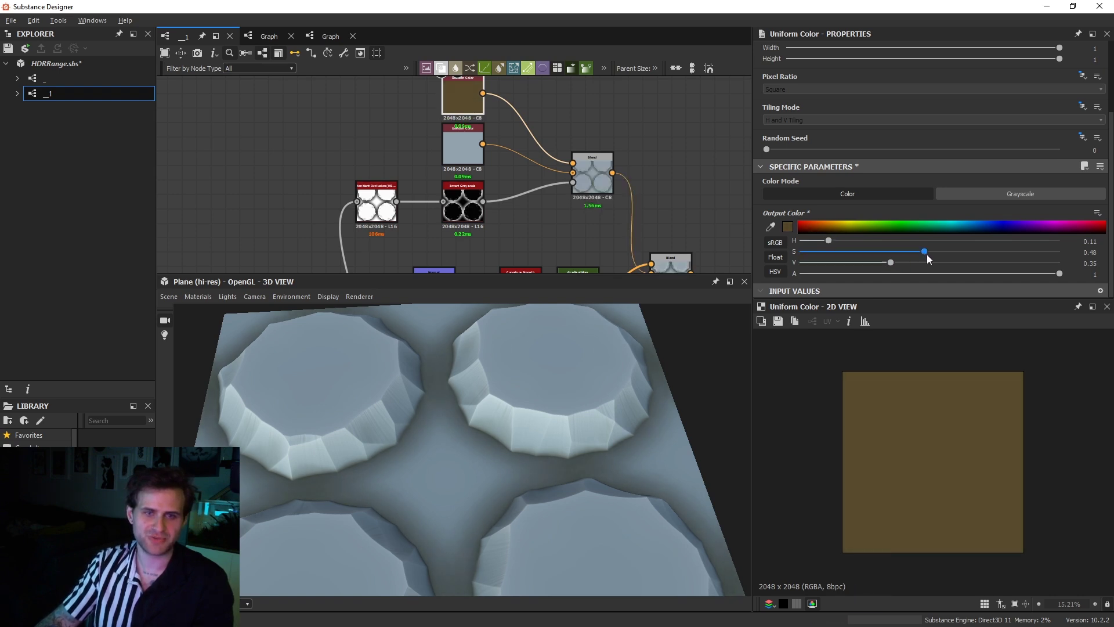
# Step: Examine the brown crevices between the discs in 3D and the Invert Grayscale mask up close
pyautogui.scroll(2, 466, 433)
pyautogui.moveTo(465, 433); pyautogui.dragTo(538, 444)
pyautogui.scroll(3, 538, 444)
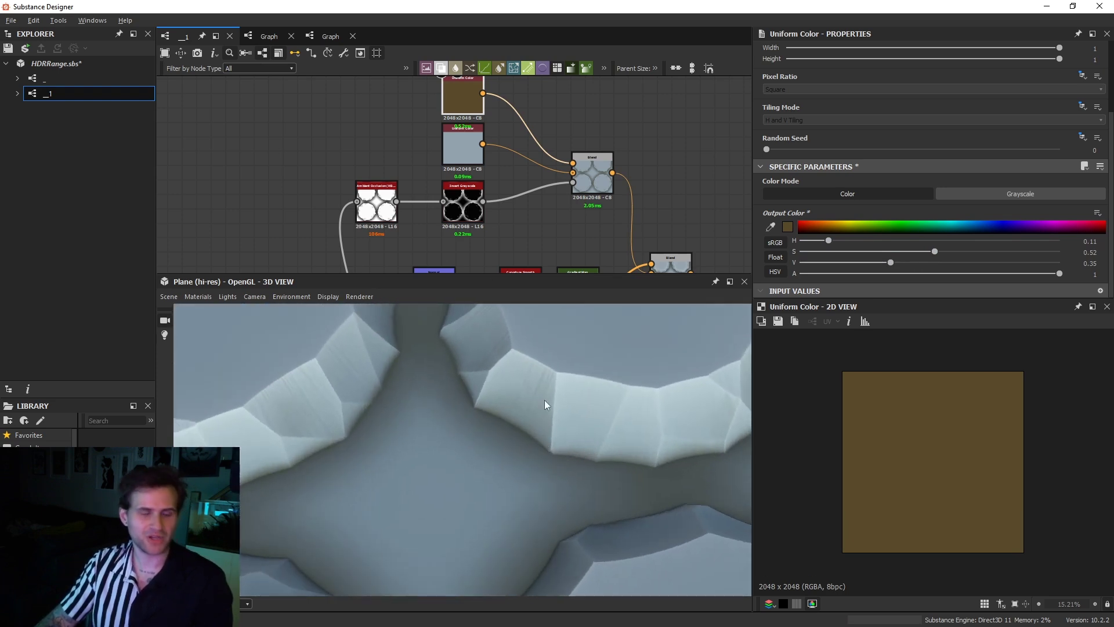
pyautogui.doubleClick(463, 215)
pyautogui.scroll(1, 465, 191)
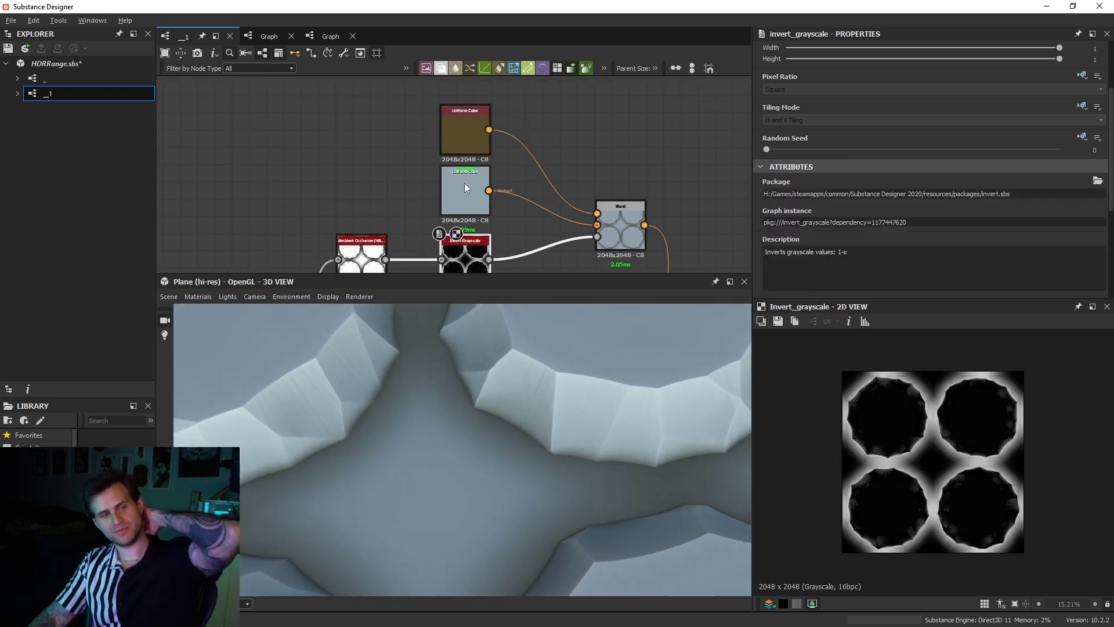
pyautogui.scroll(-3, 451, 150)
pyautogui.scroll(4, 460, 202)
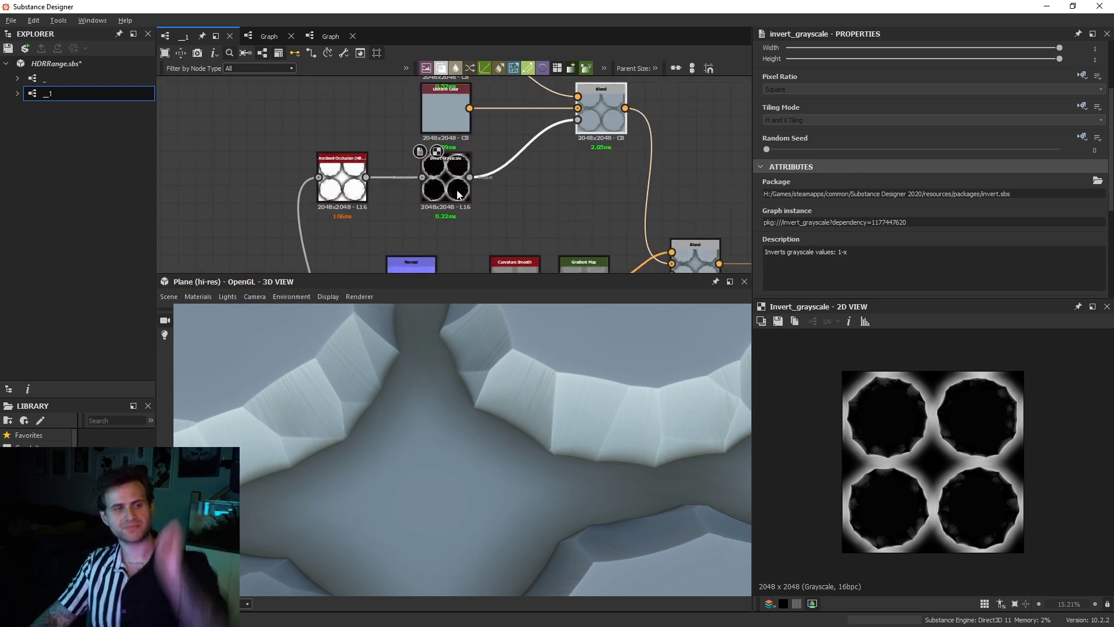
pyautogui.scroll(4, 994, 480)
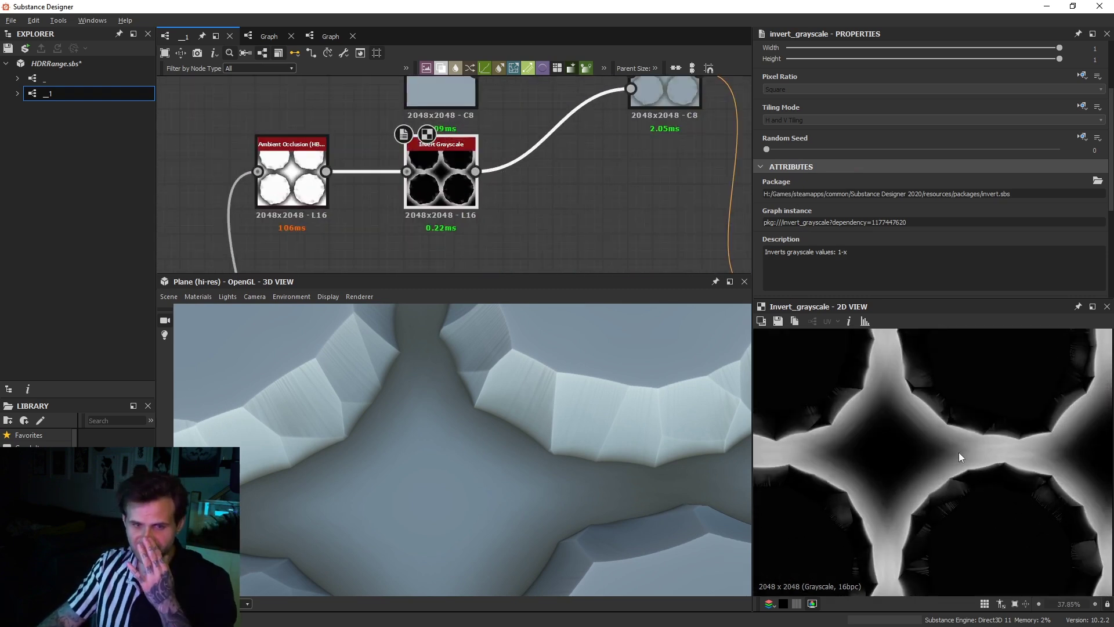
pyautogui.scroll(6, 965, 455)
pyautogui.scroll(1, 563, 214)
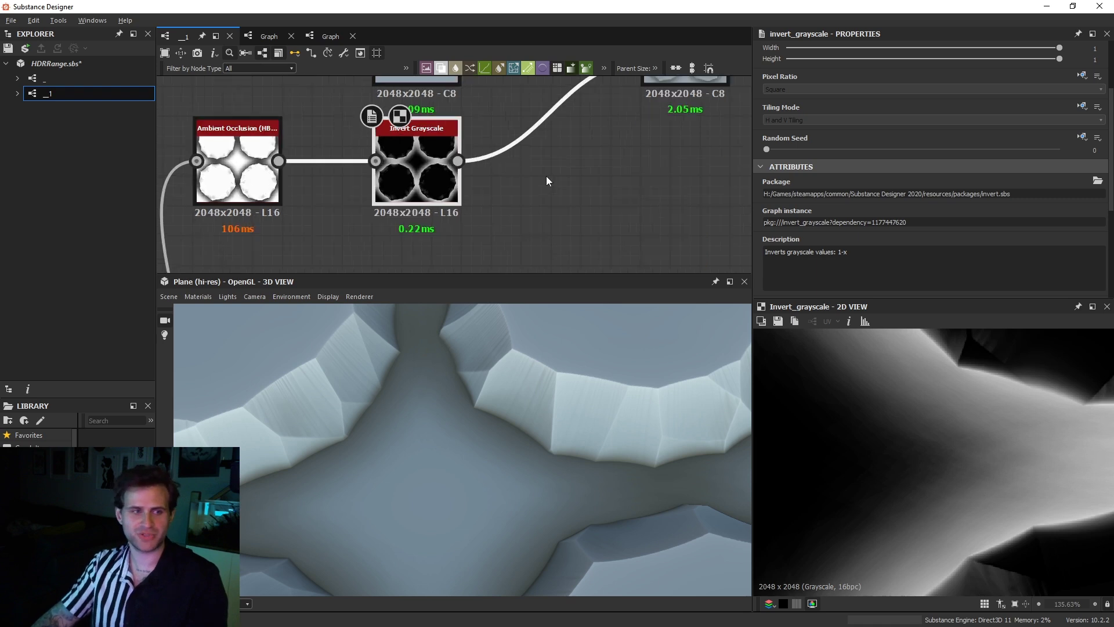
# Step: Add a Blend node fed by the Invert Grayscale output, spacing out the nodes and enlarging the graph view
pyautogui.scroll(-3, 546, 178)
pyautogui.press('space')
pyautogui.click(580, 212)
pyautogui.moveTo(496, 175); pyautogui.dragTo(534, 174)
pyautogui.scroll(-1, 558, 166)
pyautogui.moveTo(558, 166); pyautogui.dragTo(568, 228, button='middle')
pyautogui.moveTo(459, 120); pyautogui.dragTo(616, 118)
pyautogui.scroll(-3, 571, 223)
pyautogui.moveTo(478, 213); pyautogui.dragTo(555, 212)
pyautogui.moveTo(578, 273); pyautogui.dragTo(578, 307)
pyautogui.scroll(3, 572, 233)
pyautogui.moveTo(545, 190); pyautogui.dragTo(575, 202)
pyautogui.moveTo(383, 159); pyautogui.dragTo(553, 174)
# Step: Add a Moisture Noise node and connect it to the new Blend's foreground, with the inverted occlusion as background
pyautogui.click(504, 244)
pyautogui.press('space')
pyautogui.write('mois')
pyautogui.press('Return')
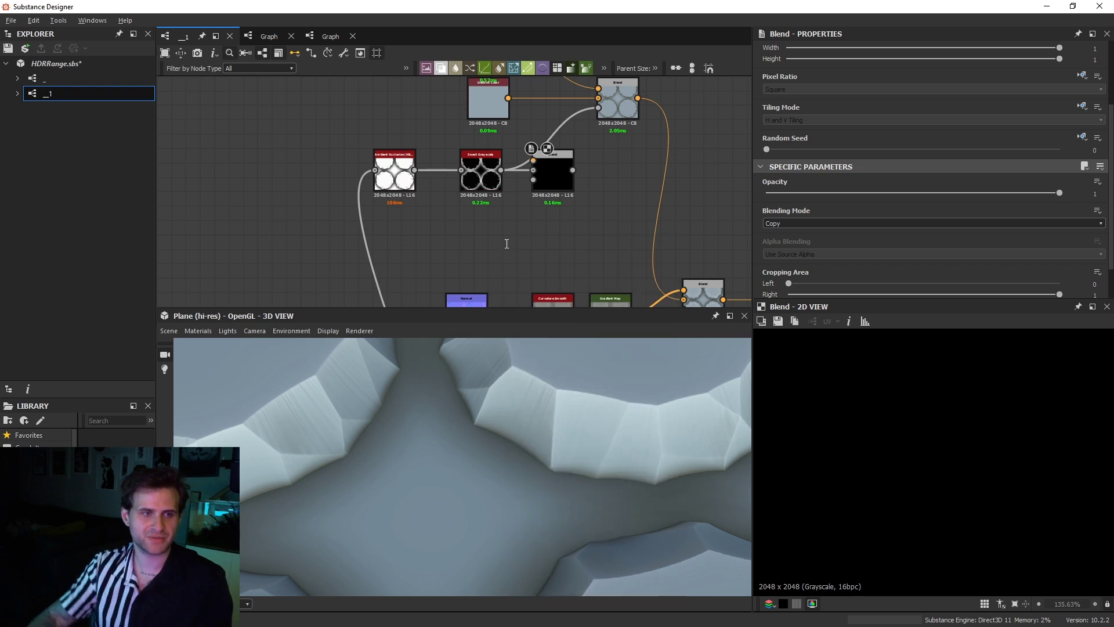
pyautogui.moveTo(544, 157); pyautogui.dragTo(544, 193)
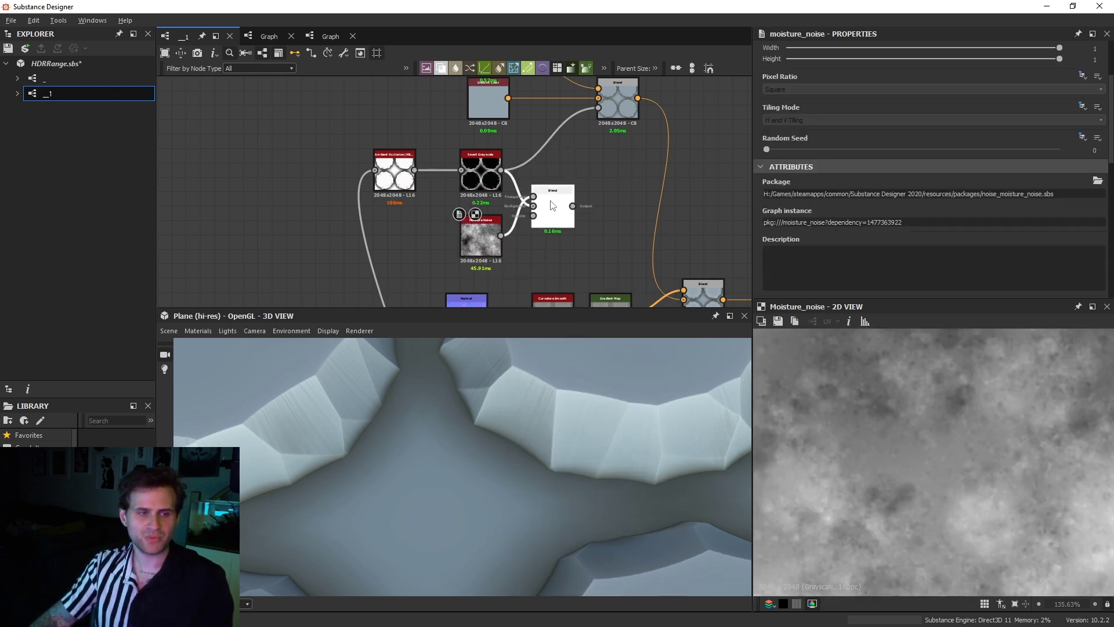
# Step: Set the new Blend's mode to Subtract and connect its output to the colour Blend's opacity input
pyautogui.scroll(-1, 880, 214)
pyautogui.click(783, 179)
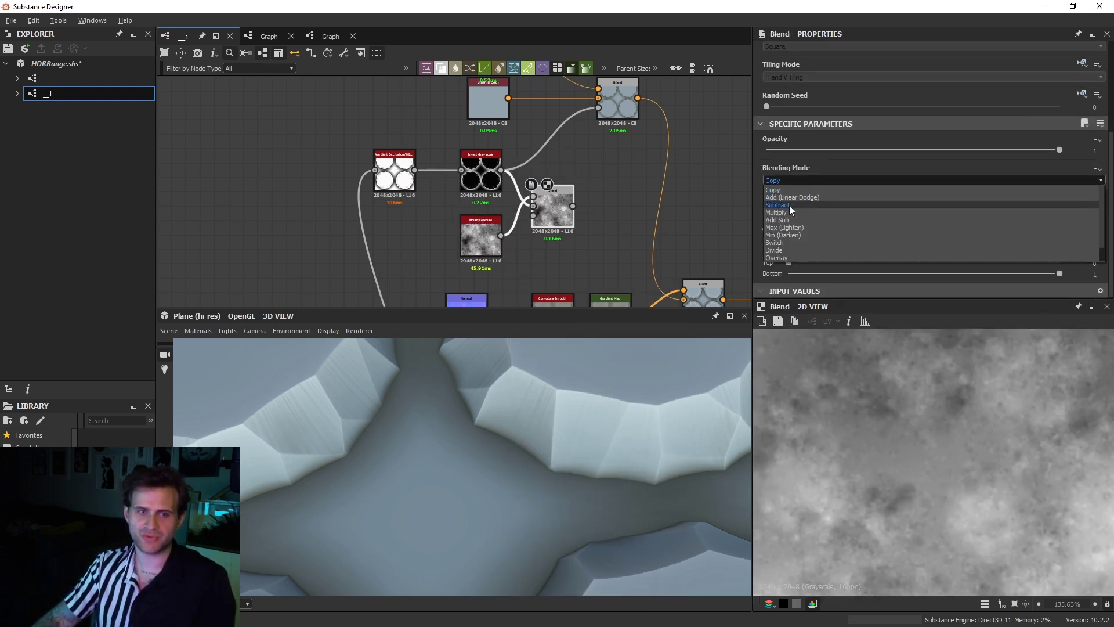
pyautogui.click(789, 205)
pyautogui.scroll(-5, 954, 387)
pyautogui.scroll(2, 1007, 417)
pyautogui.moveTo(597, 180); pyautogui.dragTo(602, 190, button='middle')
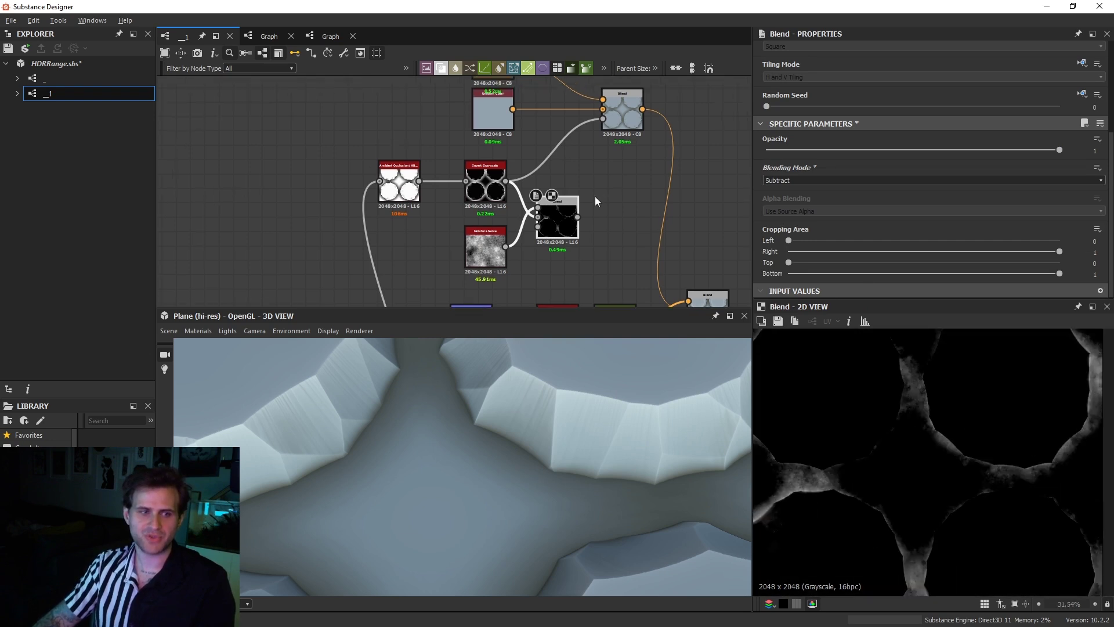
pyautogui.click(616, 126)
# Step: Examine the noisy dirt in the crevices in 3D, along with the Moisture Noise and Invert Grayscale outputs
pyautogui.moveTo(734, 461); pyautogui.dragTo(628, 458)
pyautogui.scroll(4, 479, 391)
pyautogui.moveTo(490, 420); pyautogui.dragTo(489, 459, button='middle')
pyautogui.scroll(5, 493, 458)
pyautogui.moveTo(519, 465); pyautogui.dragTo(412, 364)
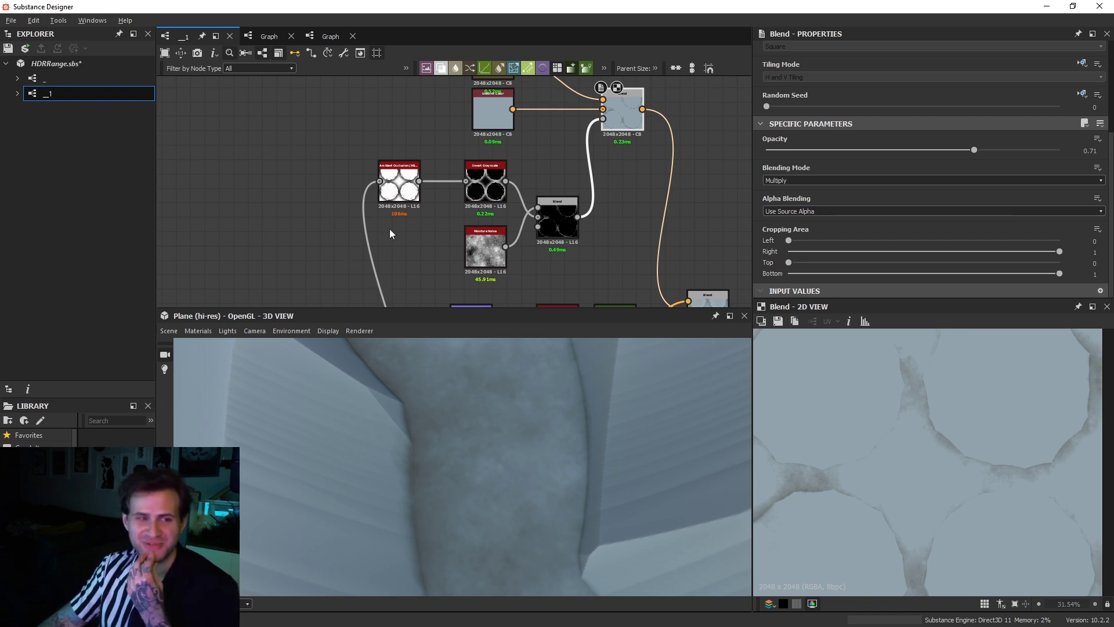
pyautogui.doubleClick(488, 254)
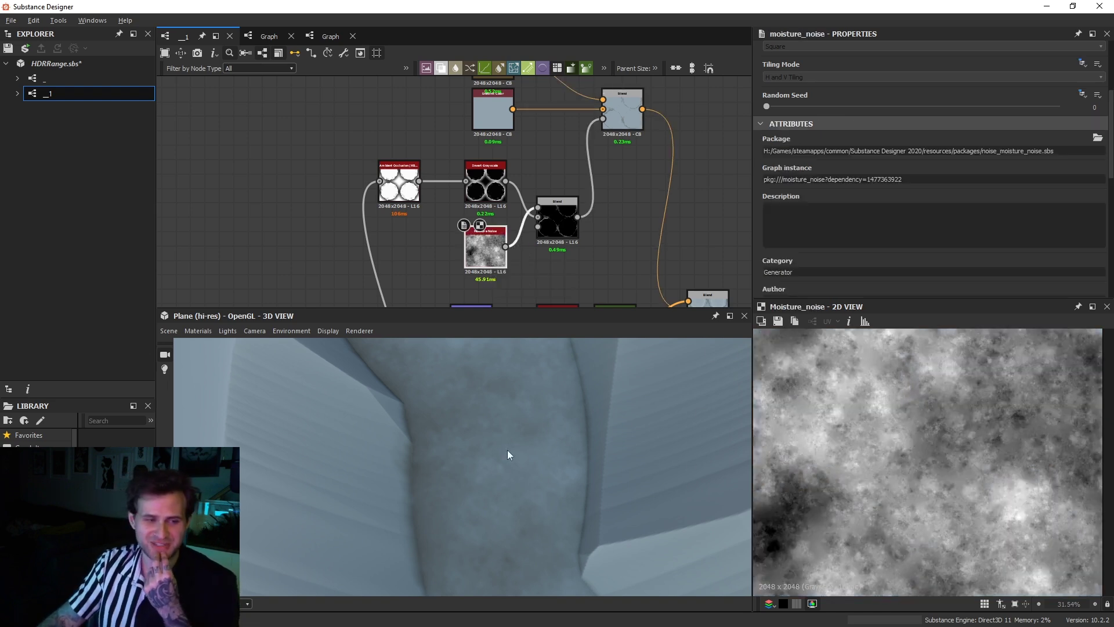
pyautogui.moveTo(513, 447)
pyautogui.mouseDown()
pyautogui.moveTo(544, 462)
pyautogui.moveTo(503, 476)
pyautogui.moveTo(569, 478)
pyautogui.moveTo(597, 498)
pyautogui.moveTo(582, 481)
pyautogui.moveTo(583, 528)
pyautogui.moveTo(518, 443)
pyautogui.moveTo(501, 429)
pyautogui.moveTo(488, 454)
pyautogui.moveTo(483, 434)
pyautogui.mouseUp()
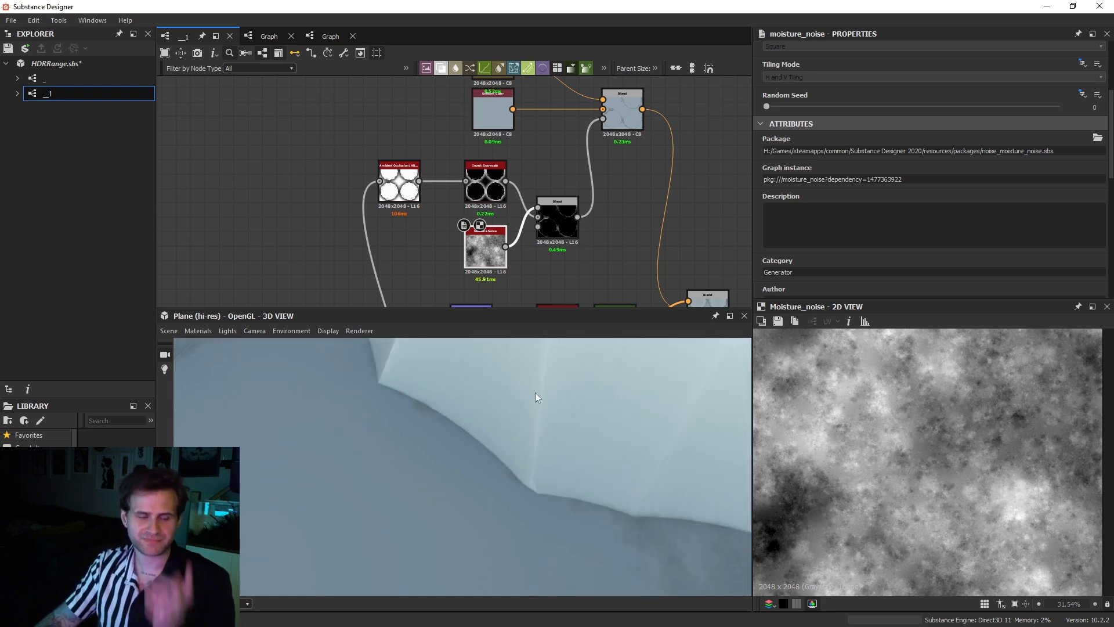
pyautogui.doubleClick(485, 185)
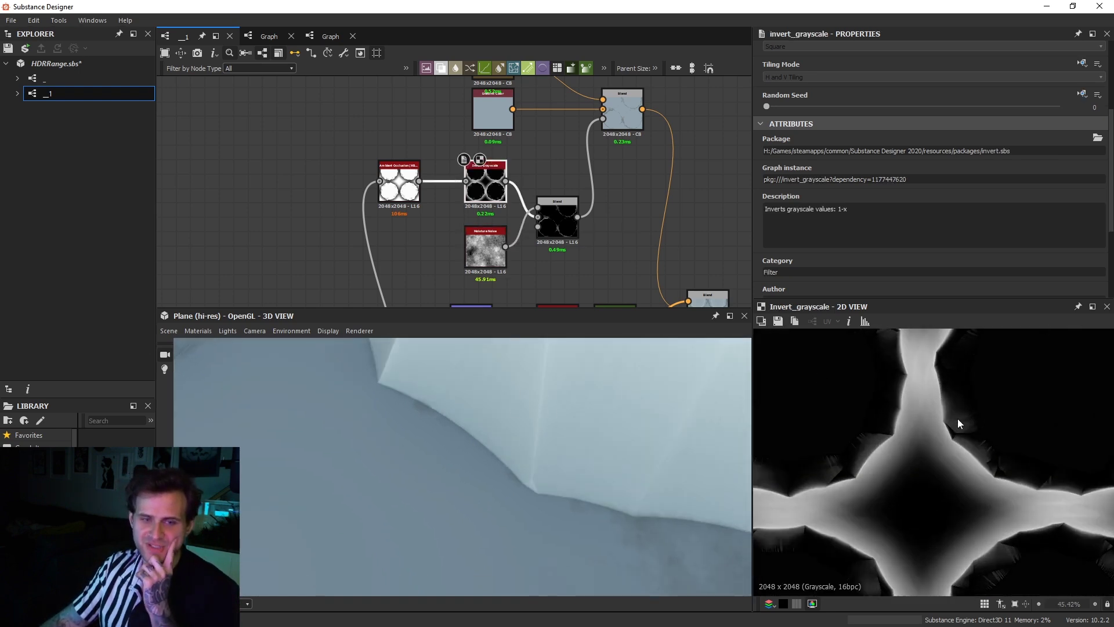
pyautogui.scroll(5, 963, 416)
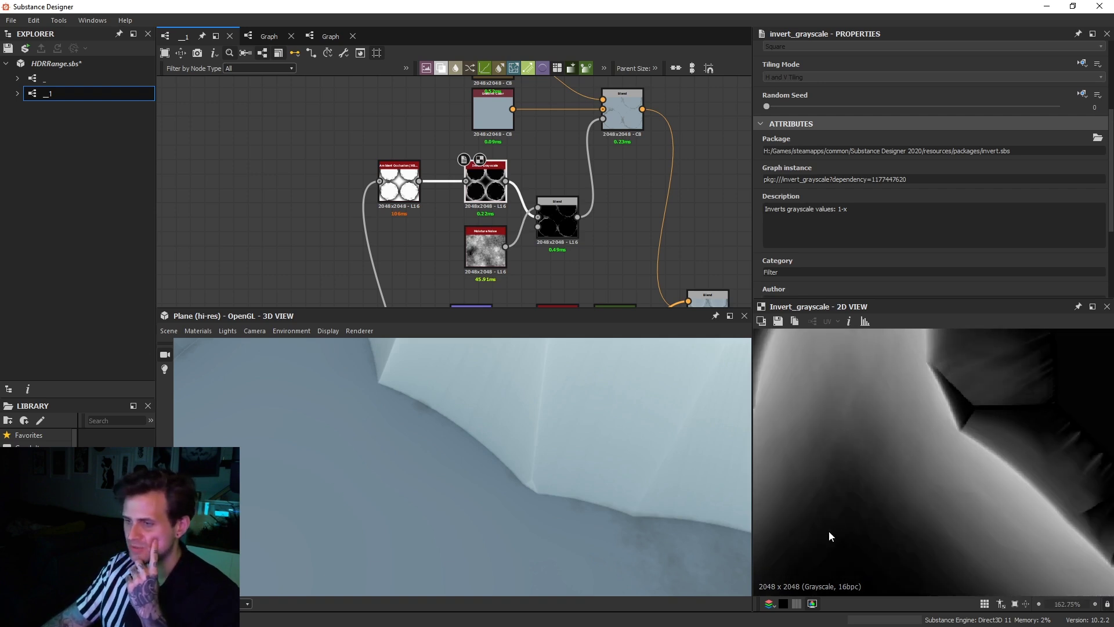
# Step: Compare the Moisture Noise, Invert Grayscale and Subtract Blend outputs up close, and inspect the dirt around the discs in 3D
pyautogui.doubleClick(493, 257)
pyautogui.scroll(-10, 991, 472)
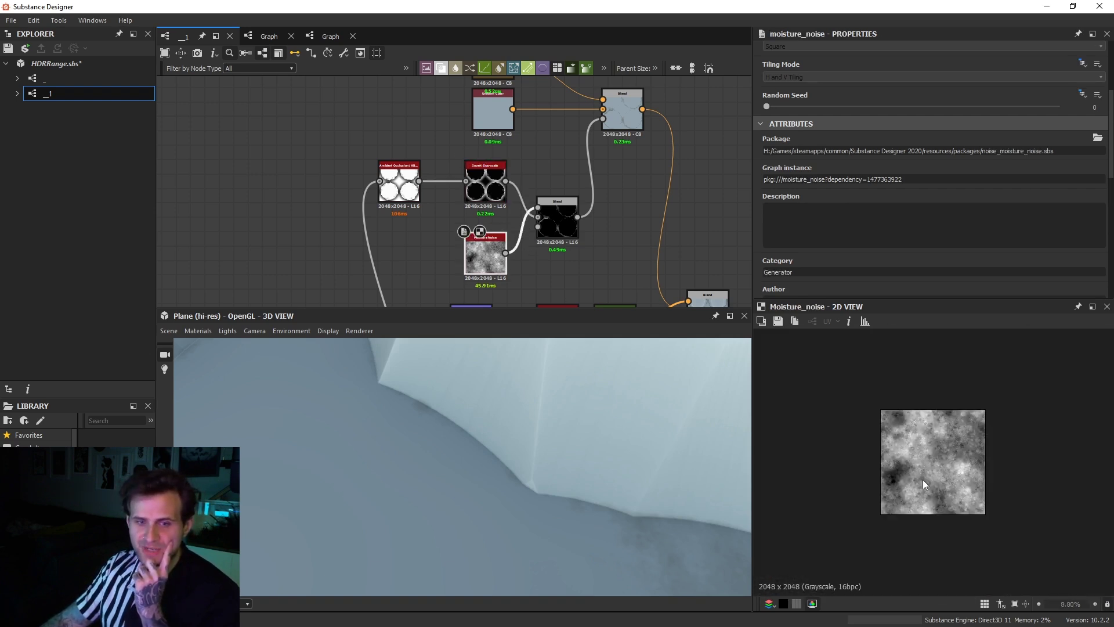
pyautogui.scroll(12, 910, 477)
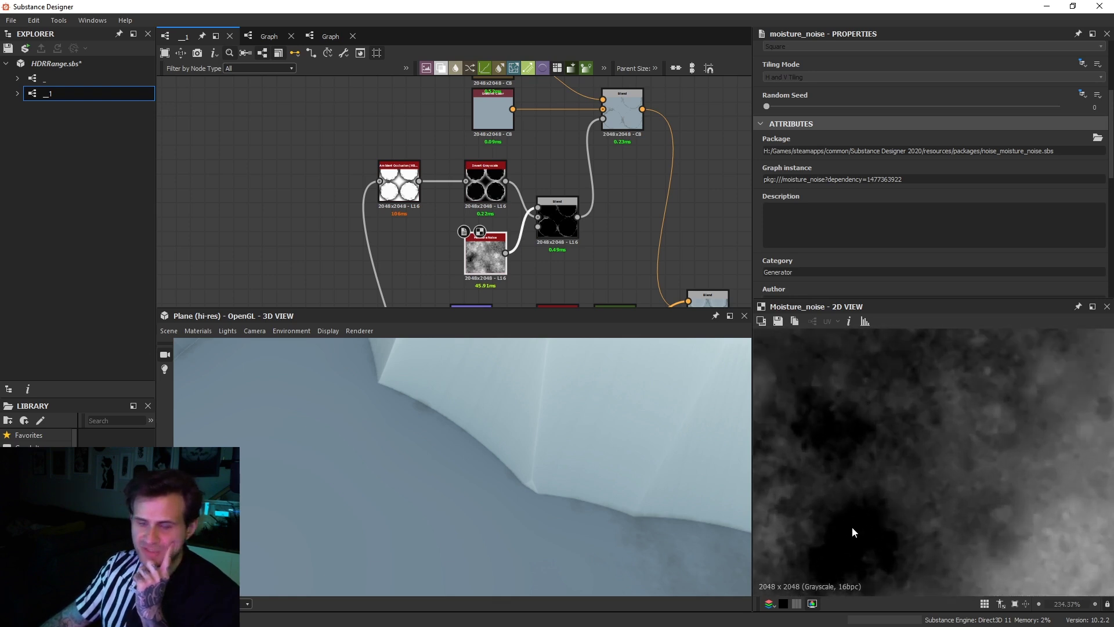
pyautogui.doubleClick(556, 221)
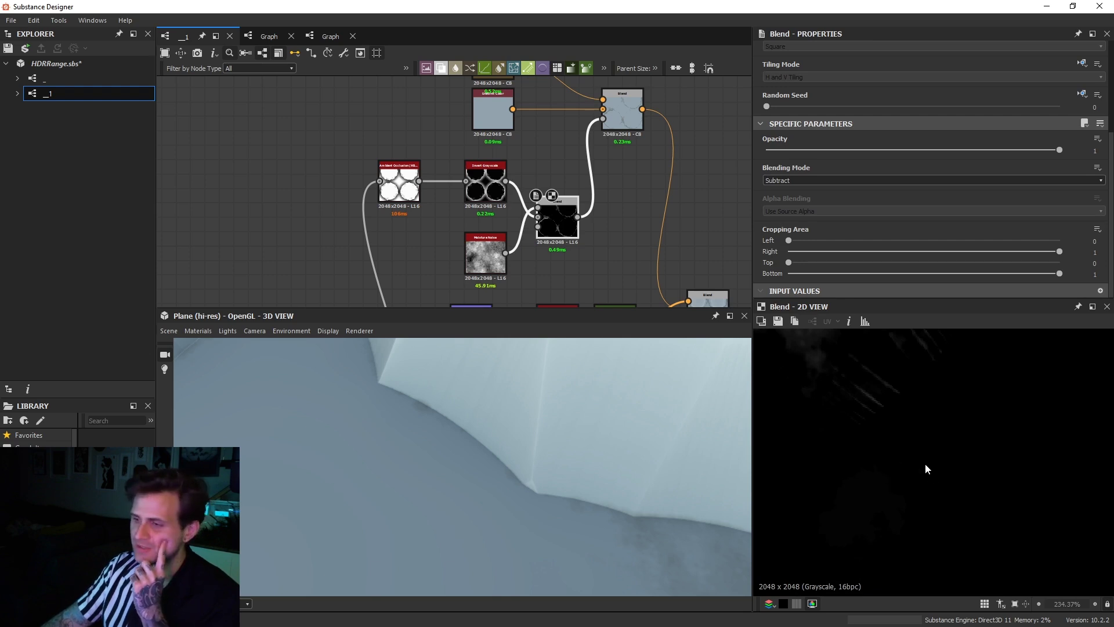
pyautogui.doubleClick(485, 182)
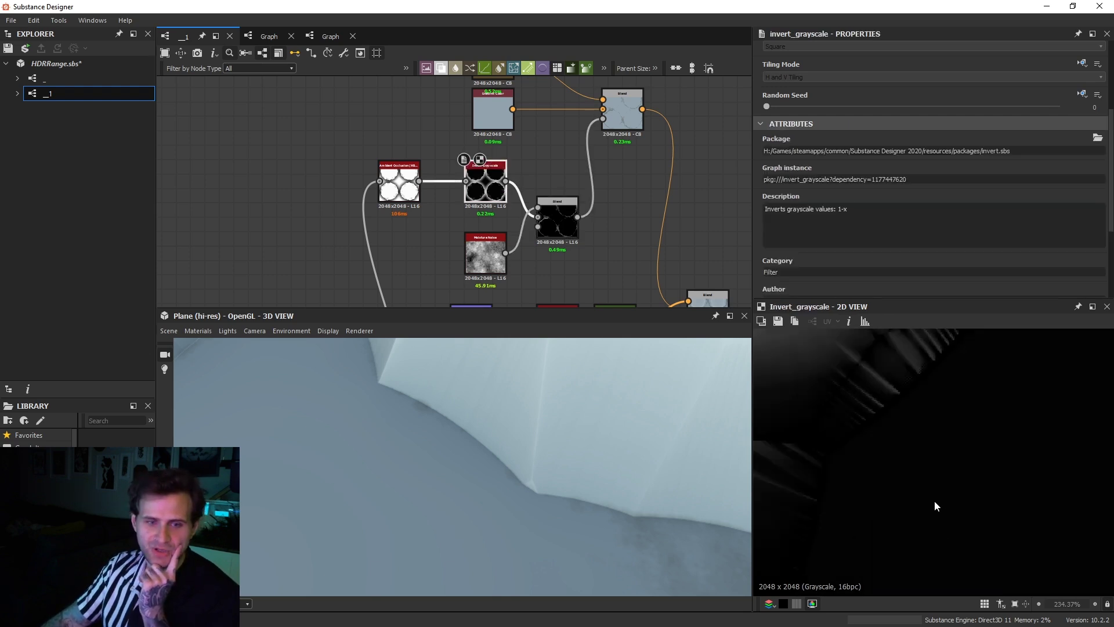
pyautogui.scroll(-5, 877, 443)
pyautogui.scroll(3, 877, 443)
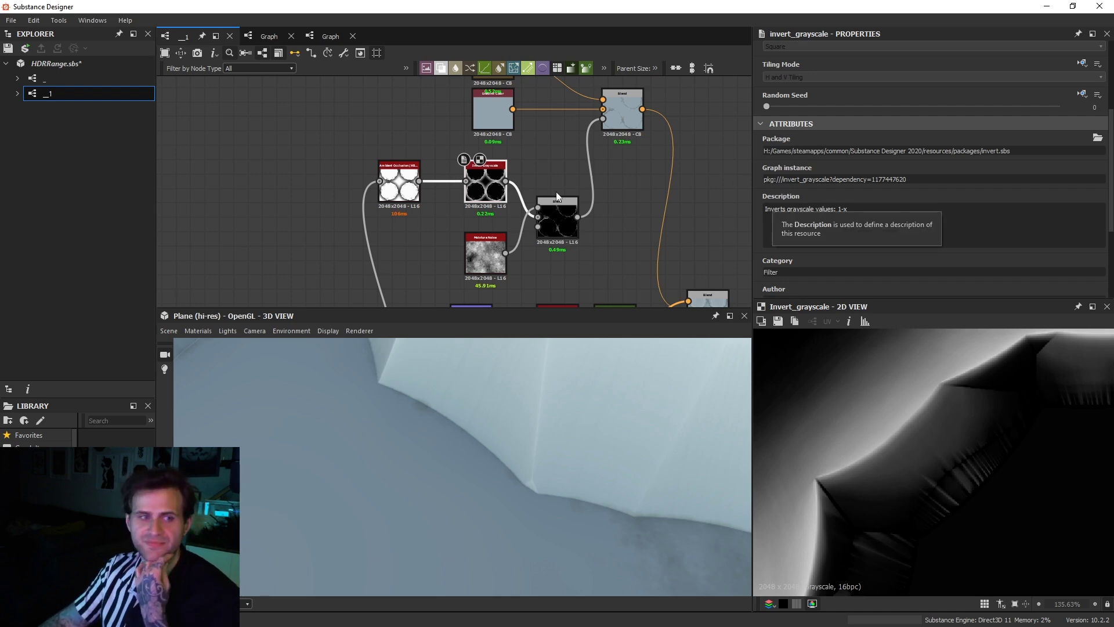
pyautogui.doubleClick(561, 206)
pyautogui.scroll(-8, 867, 480)
pyautogui.scroll(-8, 528, 455)
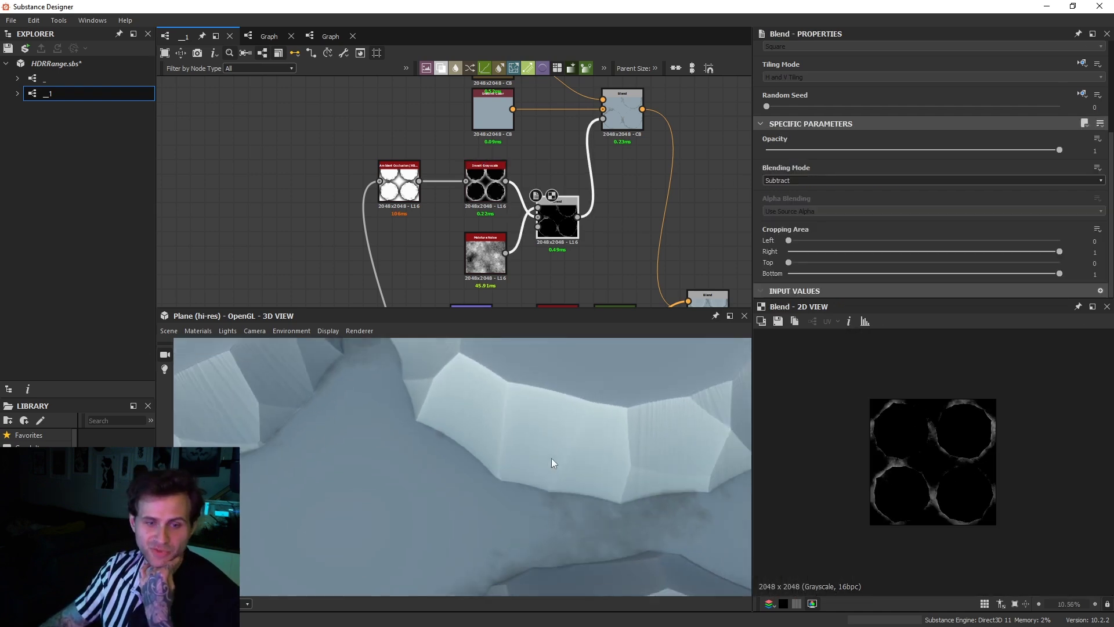
pyautogui.moveTo(510, 461); pyautogui.dragTo(558, 438)
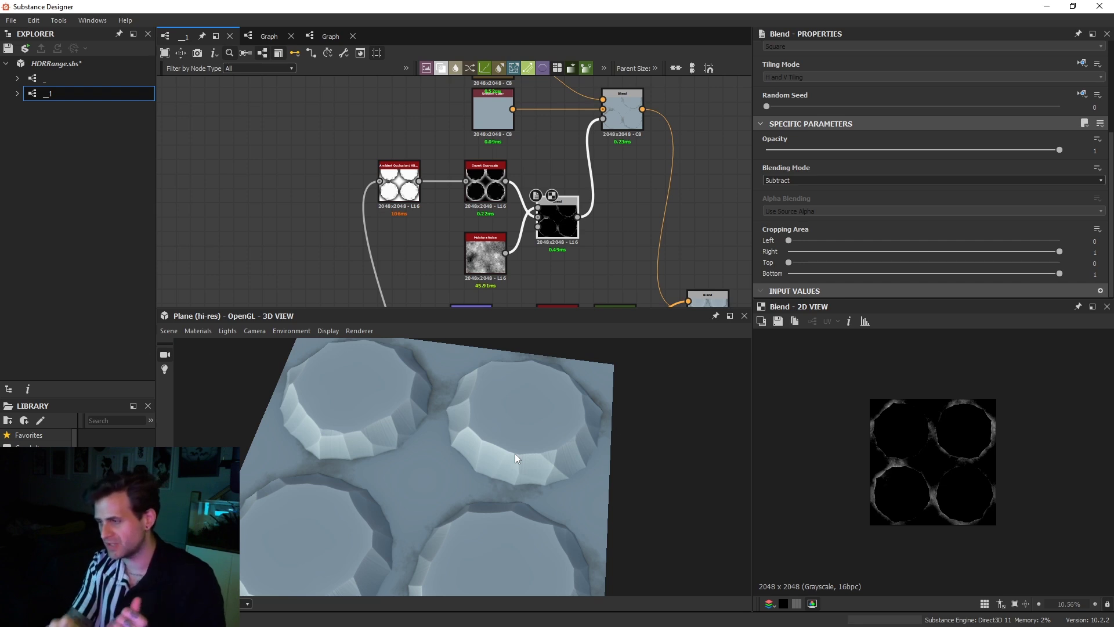
pyautogui.moveTo(514, 454); pyautogui.dragTo(559, 487)
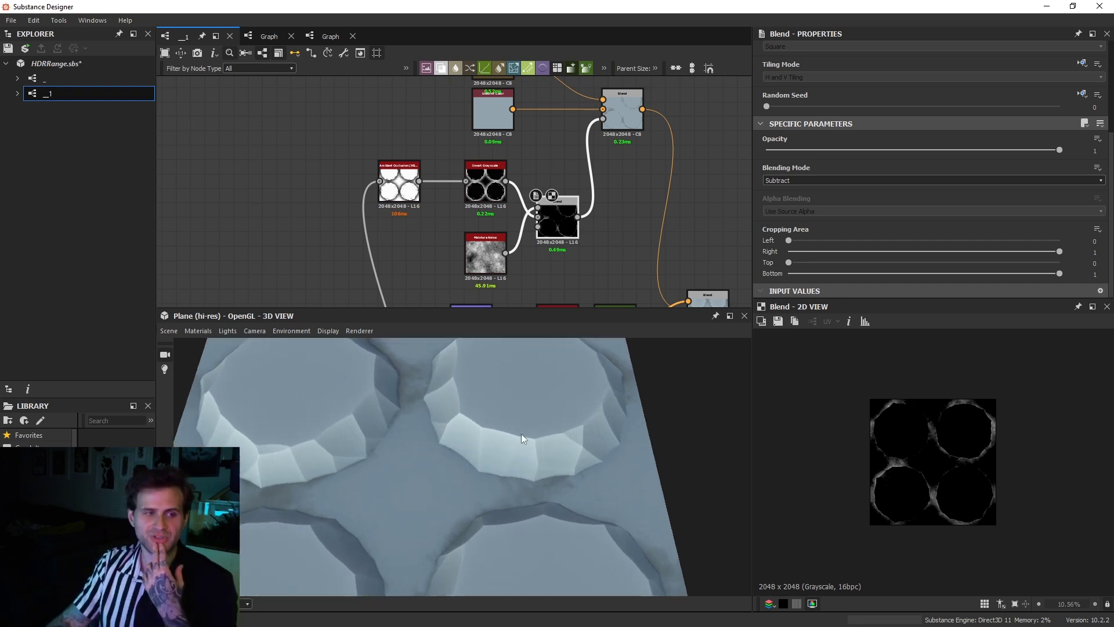
# Step: Add an Auto Levels node fed by the Invert Grayscale output and compare the two results
pyautogui.moveTo(492, 176); pyautogui.dragTo(463, 177)
pyautogui.moveTo(349, 135)
pyautogui.mouseDown()
pyautogui.moveTo(467, 178)
pyautogui.moveTo(375, 173)
pyautogui.moveTo(383, 219)
pyautogui.moveTo(435, 200)
pyautogui.moveTo(436, 178)
pyautogui.mouseUp()
pyautogui.click(416, 214)
pyautogui.press('space')
pyautogui.write('aut')
pyautogui.press('Return')
pyautogui.scroll(2, 419, 188)
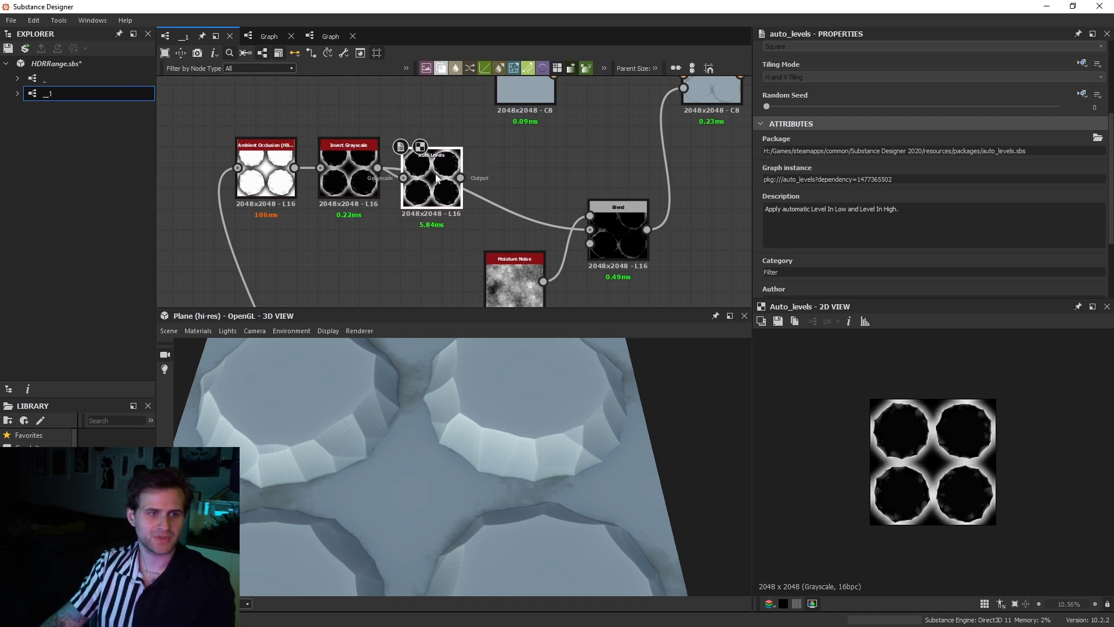
pyautogui.scroll(10, 939, 456)
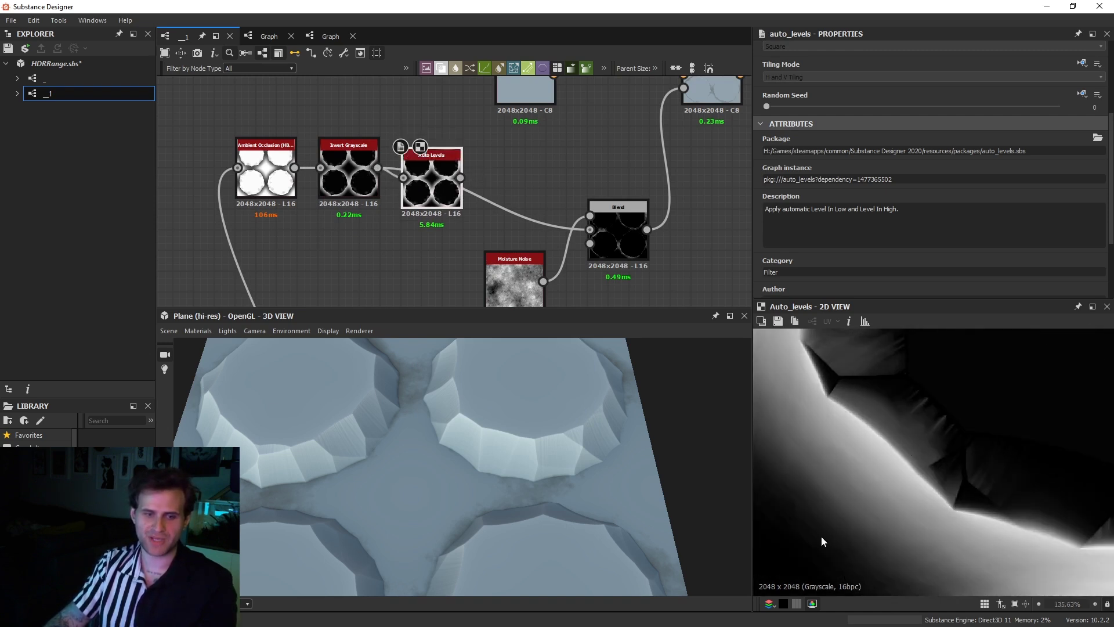
pyautogui.doubleClick(348, 174)
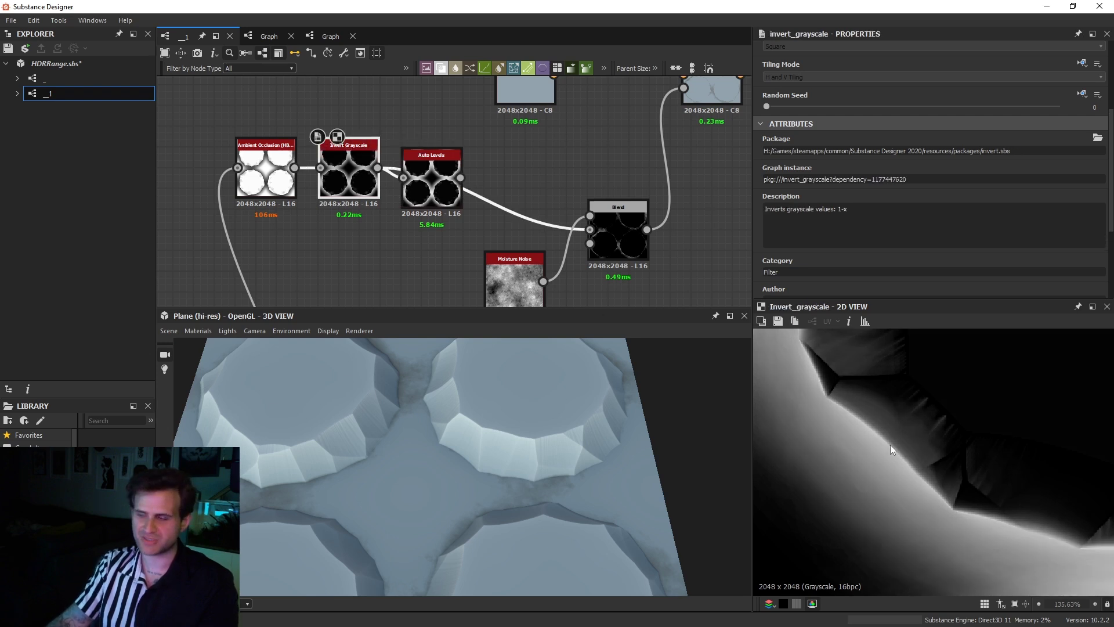
pyautogui.moveTo(443, 172); pyautogui.dragTo(455, 171)
pyautogui.scroll(-4, 515, 163)
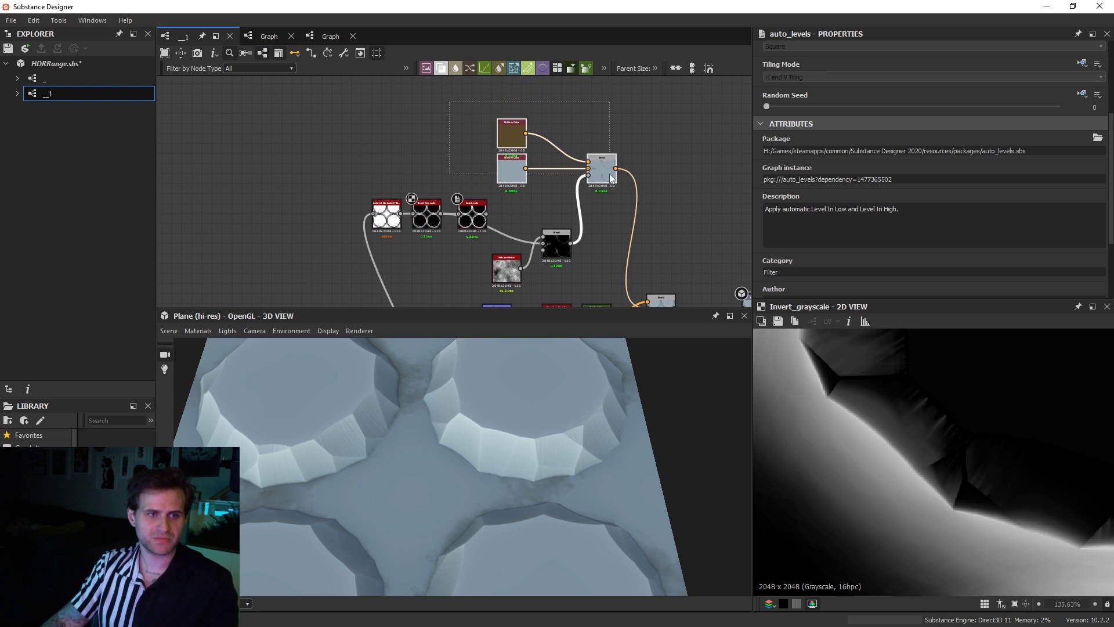
# Step: Space out the nodes and add a Blend node with the Auto Levels output as its background
pyautogui.moveTo(606, 135); pyautogui.dragTo(610, 131)
pyautogui.moveTo(380, 167); pyautogui.dragTo(483, 228)
pyautogui.moveTo(473, 218); pyautogui.dragTo(412, 212)
pyautogui.click(485, 225)
pyautogui.press('space')
pyautogui.press('Escape')
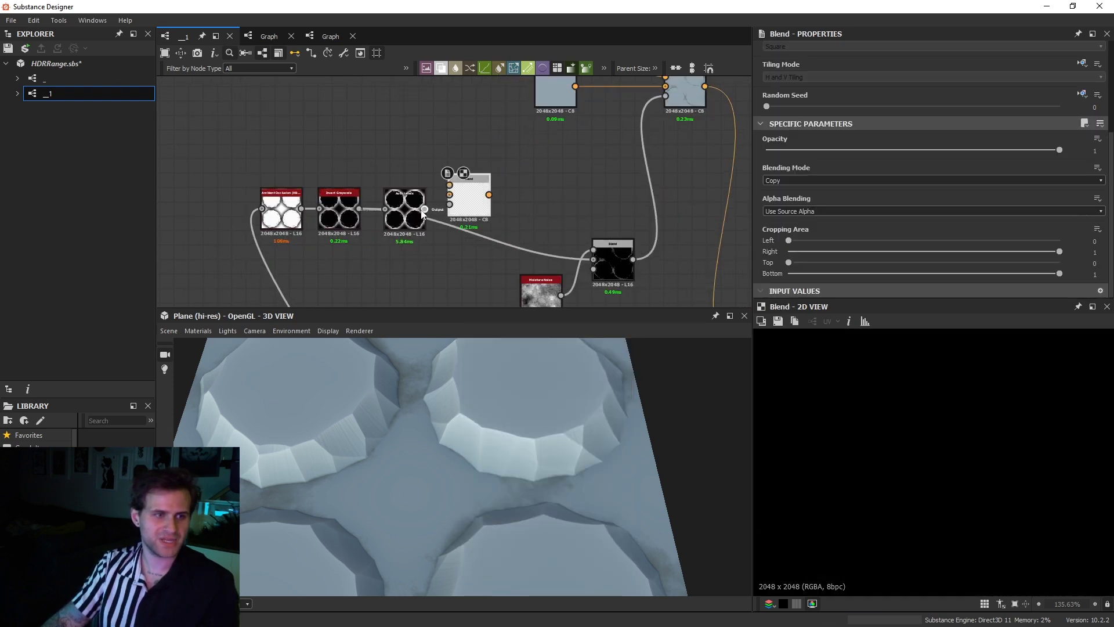
pyautogui.moveTo(424, 209); pyautogui.dragTo(412, 147)
# Step: Add a grayscale Uniform Color node with an output value of 2 and connect it to the new Blend's foreground
pyautogui.press('space')
pyautogui.write('uni')
pyautogui.press('Return')
pyautogui.click(972, 193)
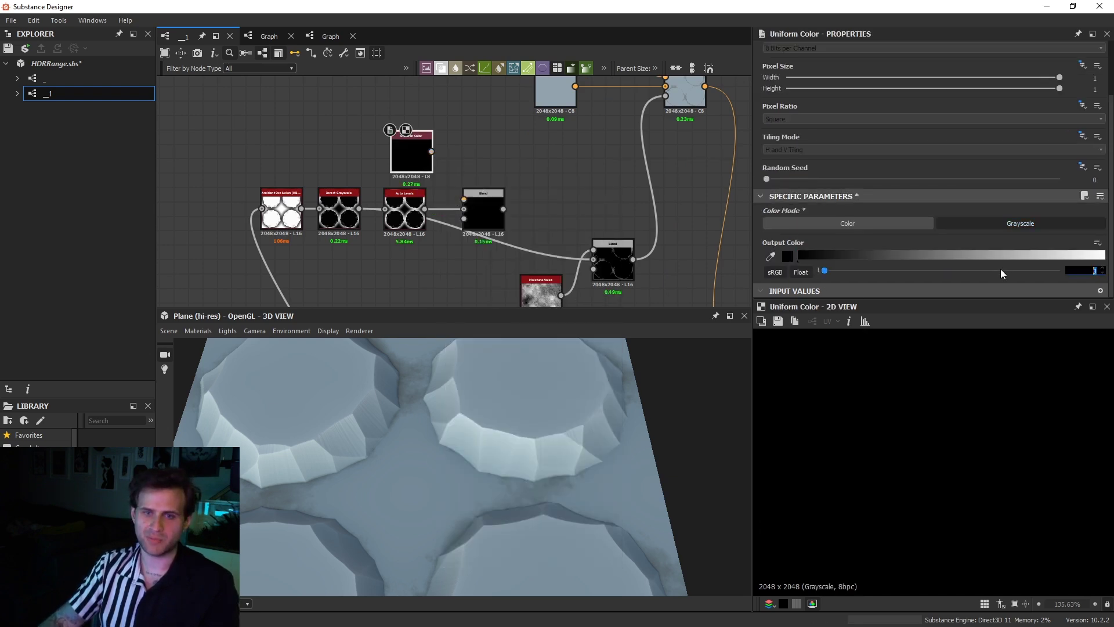
pyautogui.write('2')
pyautogui.press('Return')
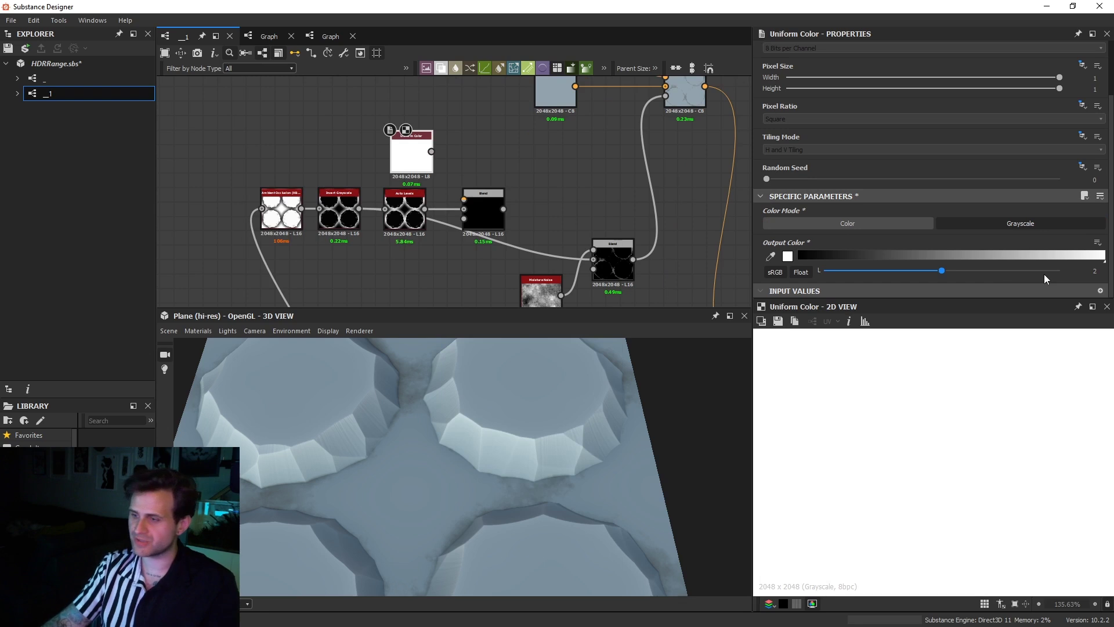
pyautogui.moveTo(431, 152); pyautogui.dragTo(464, 198)
# Step: Set the grayscale Uniform Color node's output format to HDR High Precision (32F)
pyautogui.scroll(2, 921, 110)
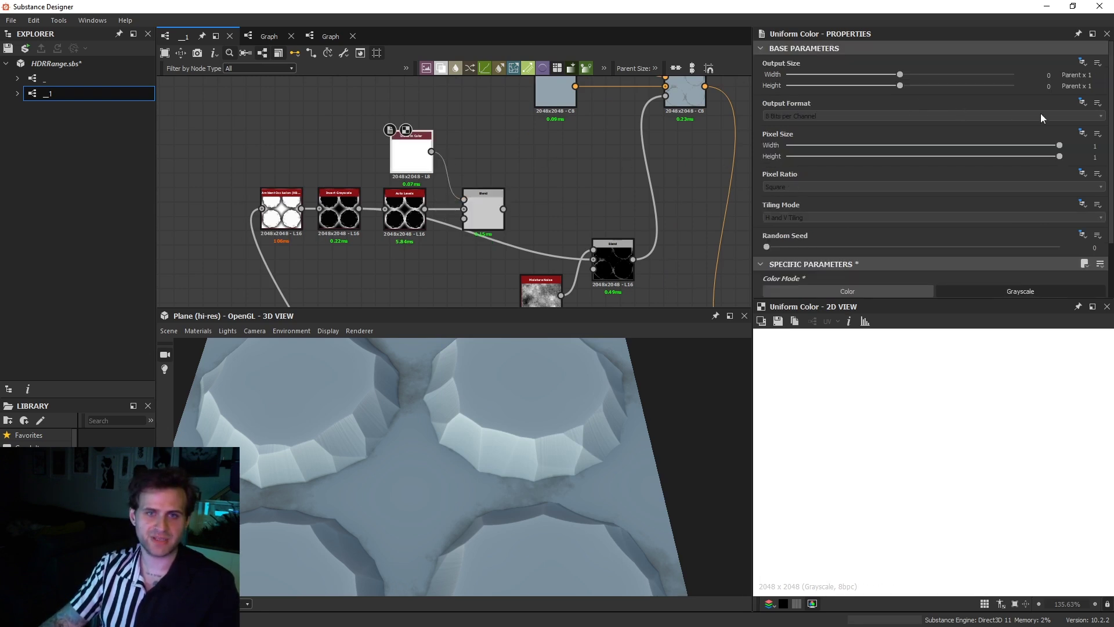
pyautogui.click(837, 117)
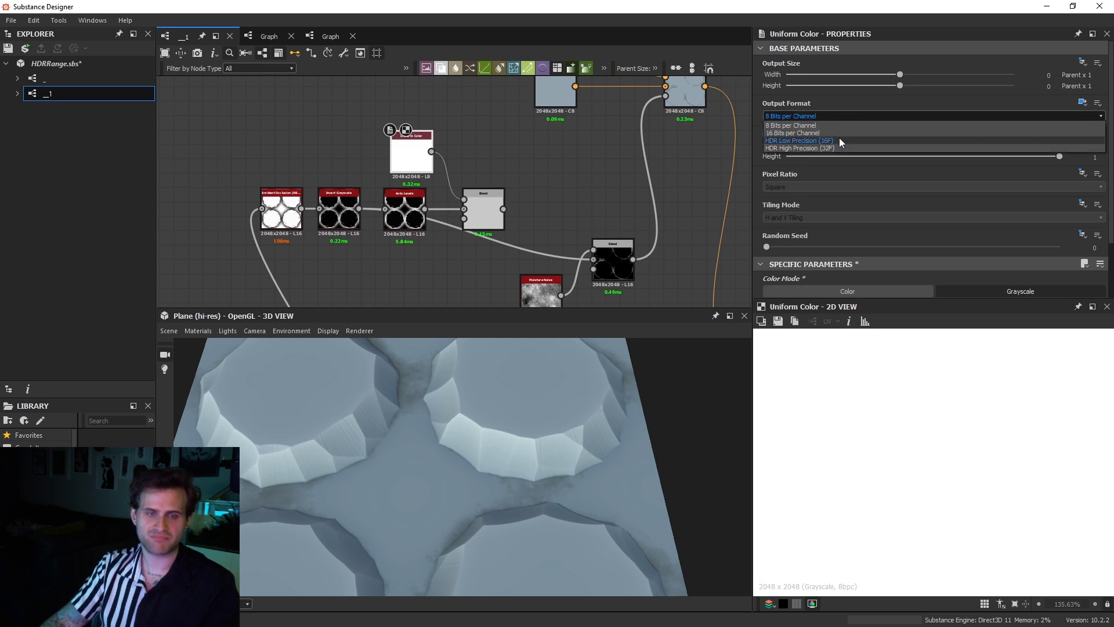
pyautogui.click(836, 148)
pyautogui.scroll(4, 486, 210)
# Step: Set the Blend after Auto Levels to Multiply and compare its output with the Auto Levels output
pyautogui.click(486, 210)
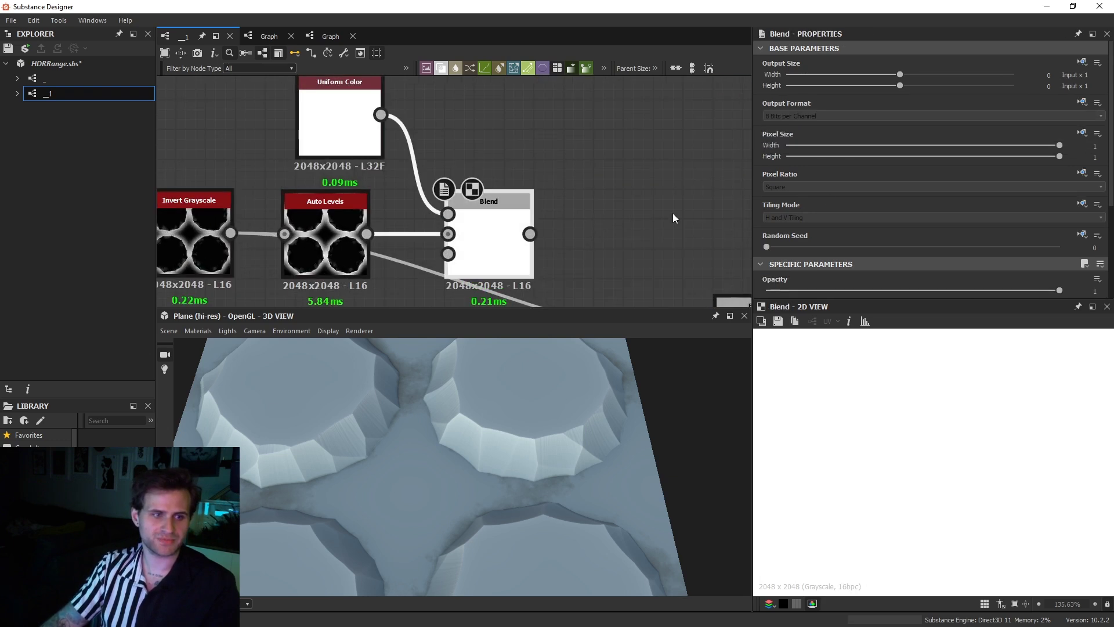
pyautogui.scroll(-3, 807, 222)
pyautogui.click(788, 180)
pyautogui.click(788, 212)
pyautogui.scroll(-3, 887, 429)
pyautogui.scroll(4, 876, 446)
pyautogui.doubleClick(328, 255)
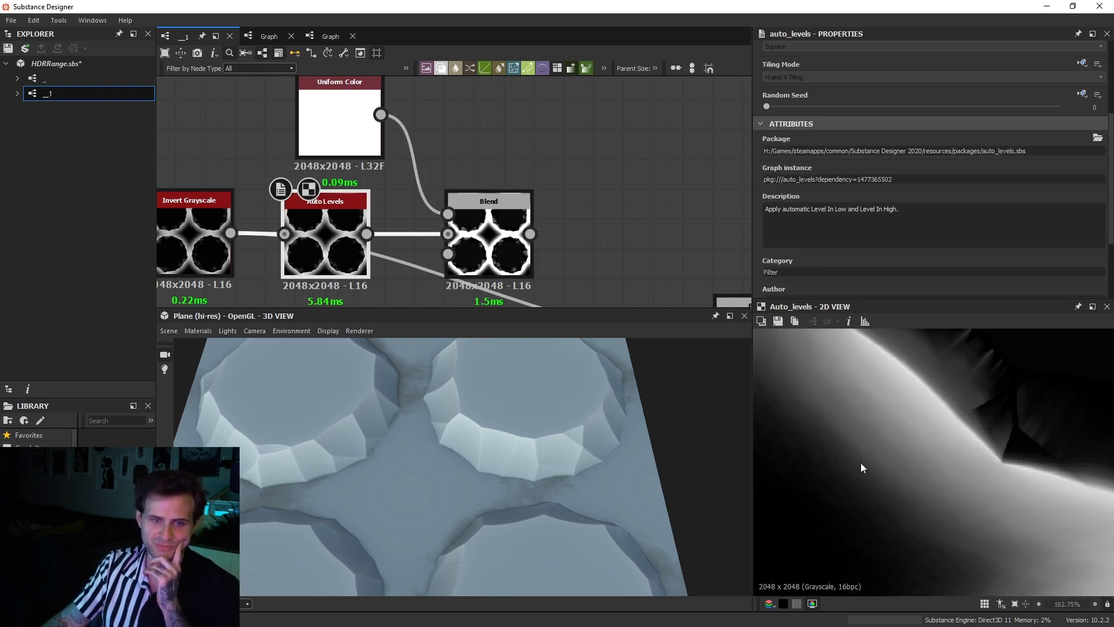
pyautogui.doubleClick(492, 255)
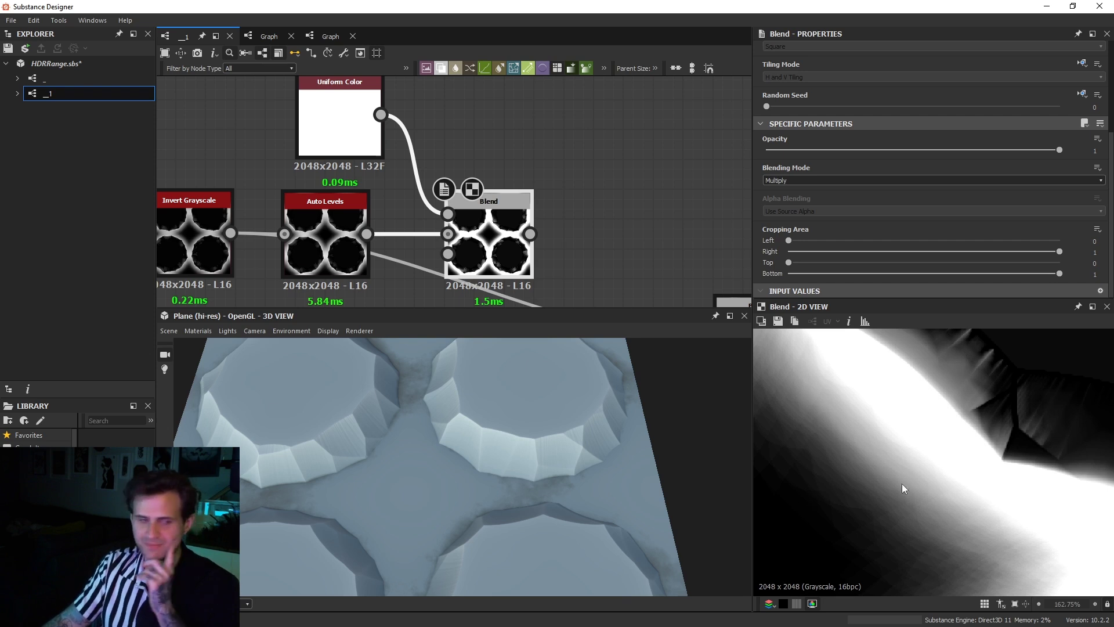
# Step: Replace the old Subtract Blend with a new Blend, using the Multiply Blend as background and Moisture Noise as foreground
pyautogui.scroll(-3, 438, 200)
pyautogui.moveTo(626, 279); pyautogui.dragTo(604, 231, button='middle')
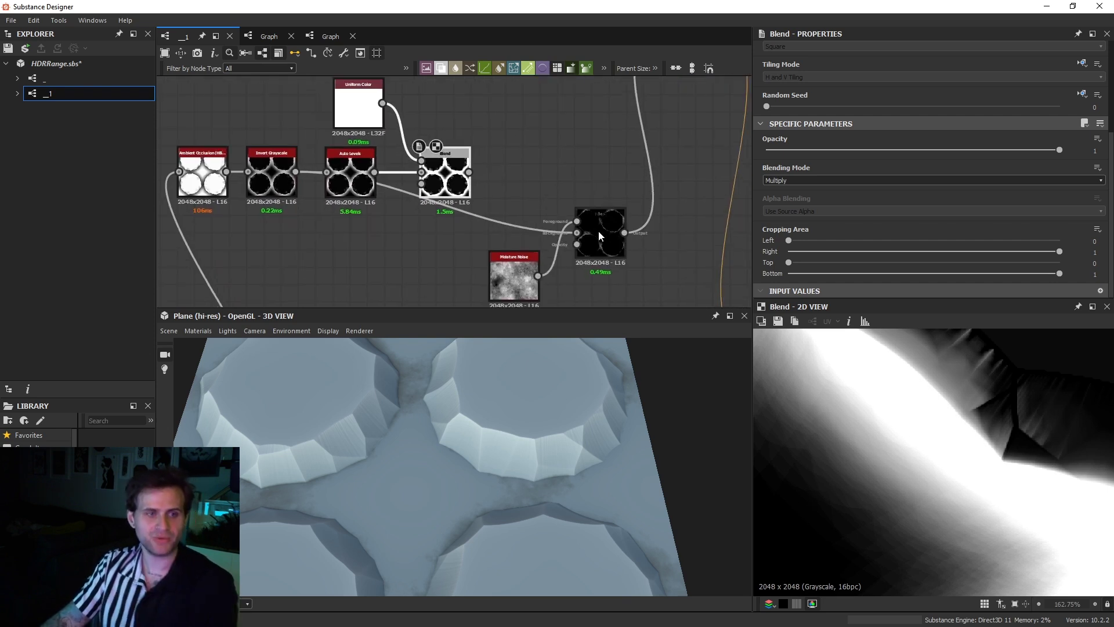
pyautogui.click(604, 231)
pyautogui.press('Delete')
pyautogui.press('space')
pyautogui.click(583, 212)
pyautogui.scroll(2, 510, 199)
pyautogui.moveTo(464, 168); pyautogui.dragTo(549, 187)
pyautogui.moveTo(531, 285); pyautogui.dragTo(548, 174)
# Step: Set the replacement Blend's mode to Subtract and inspect the resulting crevice mask
pyautogui.scroll(-3, 810, 198)
pyautogui.click(785, 216)
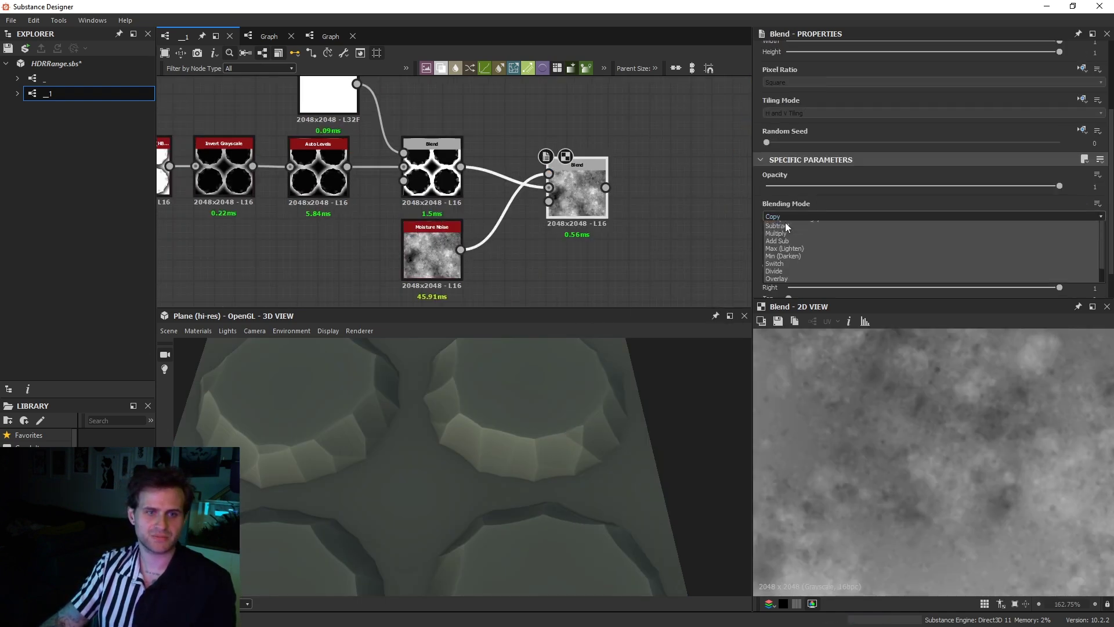
pyautogui.click(782, 243)
pyautogui.scroll(-8, 945, 377)
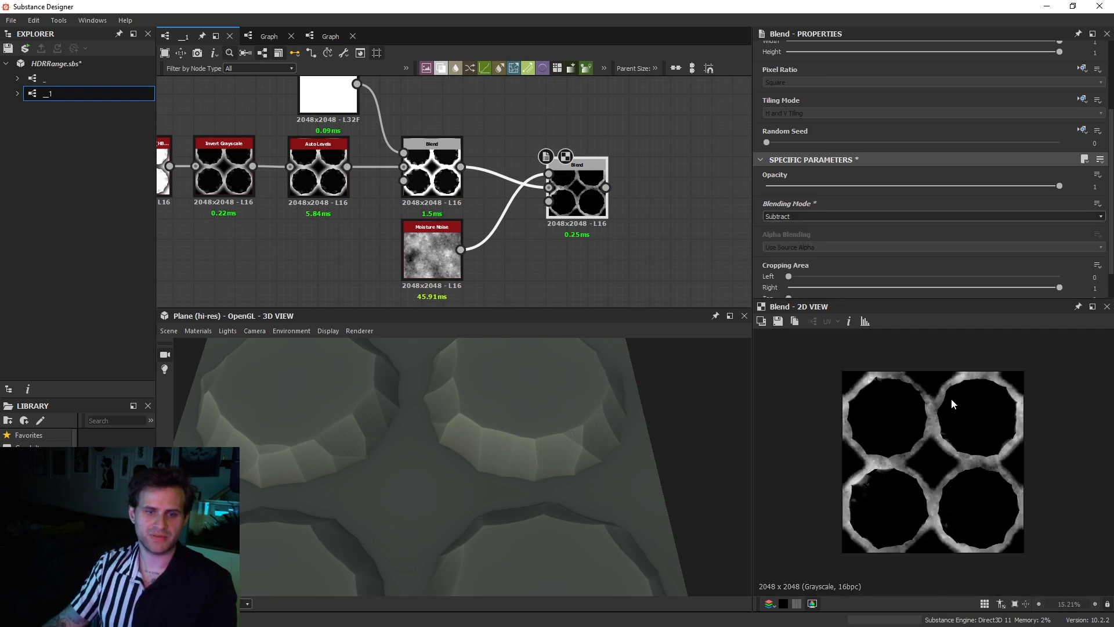
pyautogui.scroll(8, 951, 400)
pyautogui.scroll(-2, 939, 406)
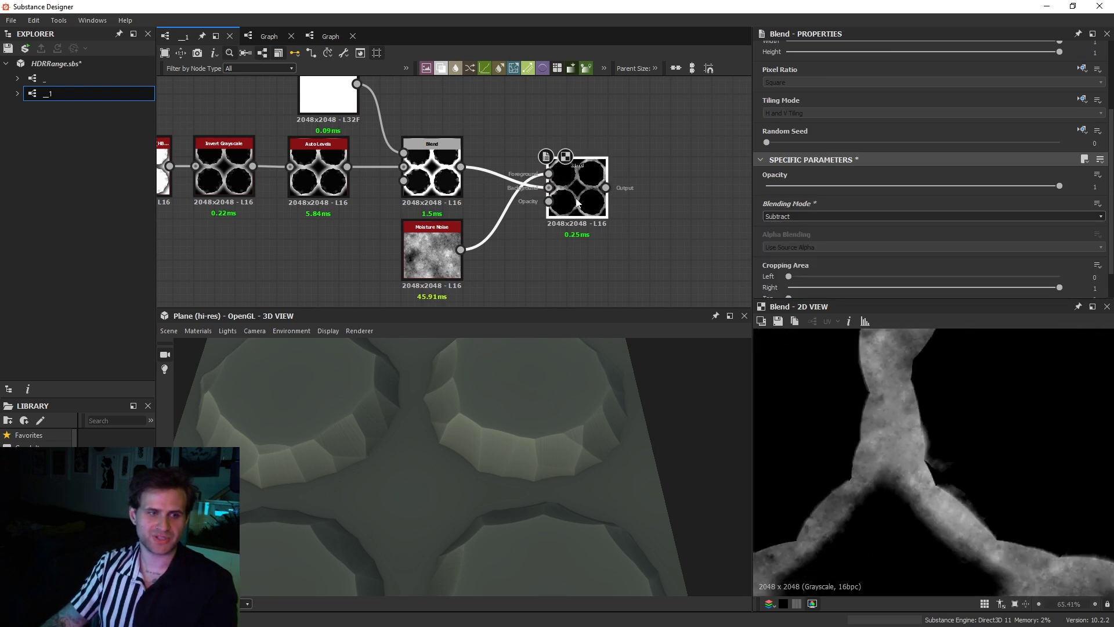
# Step: Set the Subtract Blend's output format to HDR Low Precision (16F) and inspect its mask
pyautogui.moveTo(577, 202); pyautogui.dragTo(545, 221)
pyautogui.scroll(3, 1075, 89)
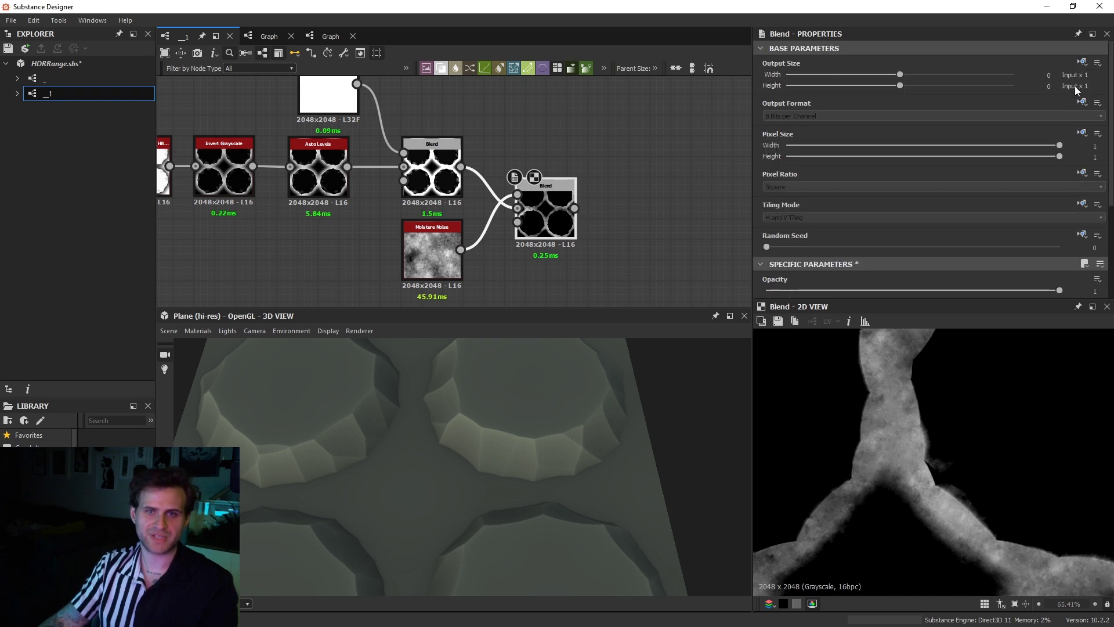
pyautogui.click(1082, 102)
pyautogui.click(1073, 144)
pyautogui.click(809, 118)
pyautogui.click(815, 140)
pyautogui.click(435, 245)
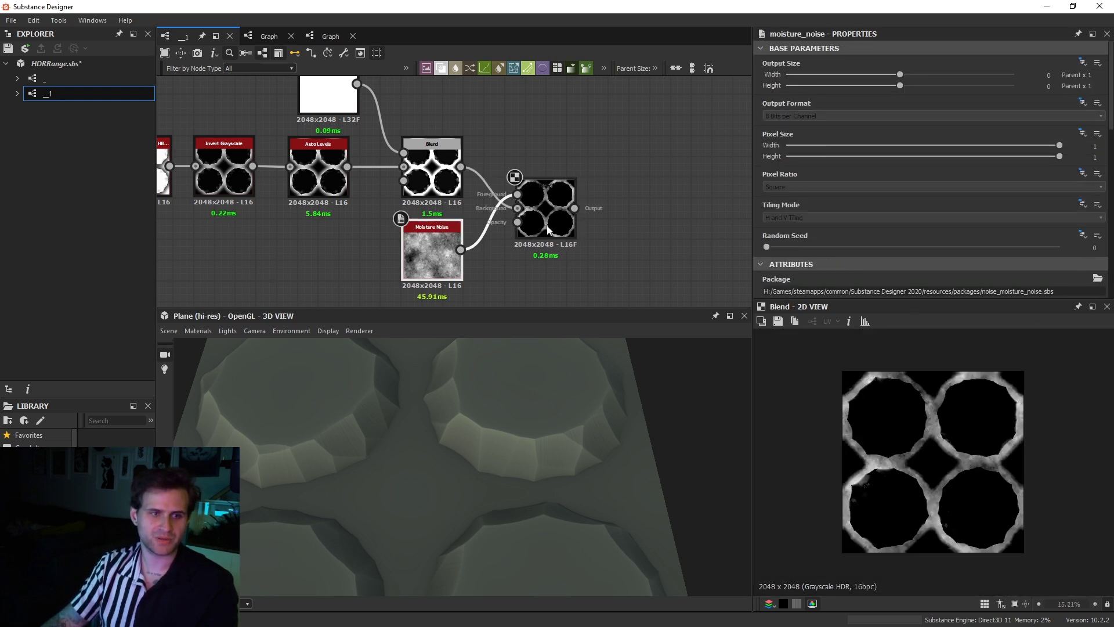
pyautogui.click(527, 213)
pyautogui.scroll(3, 931, 400)
pyautogui.scroll(3, 930, 399)
pyautogui.scroll(-2, 574, 226)
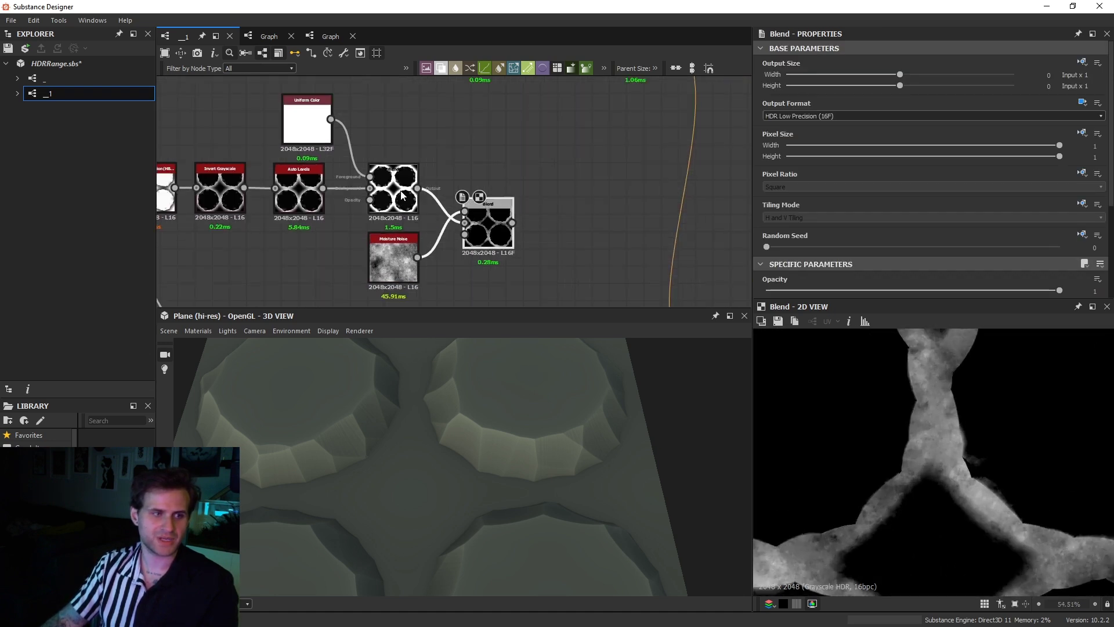
# Step: Set the Multiply Blend's output format to HDR High Precision (32F)
pyautogui.click(402, 192)
pyautogui.click(497, 228)
pyautogui.doubleClick(410, 204)
pyautogui.click(1082, 103)
pyautogui.click(1065, 146)
pyautogui.click(808, 116)
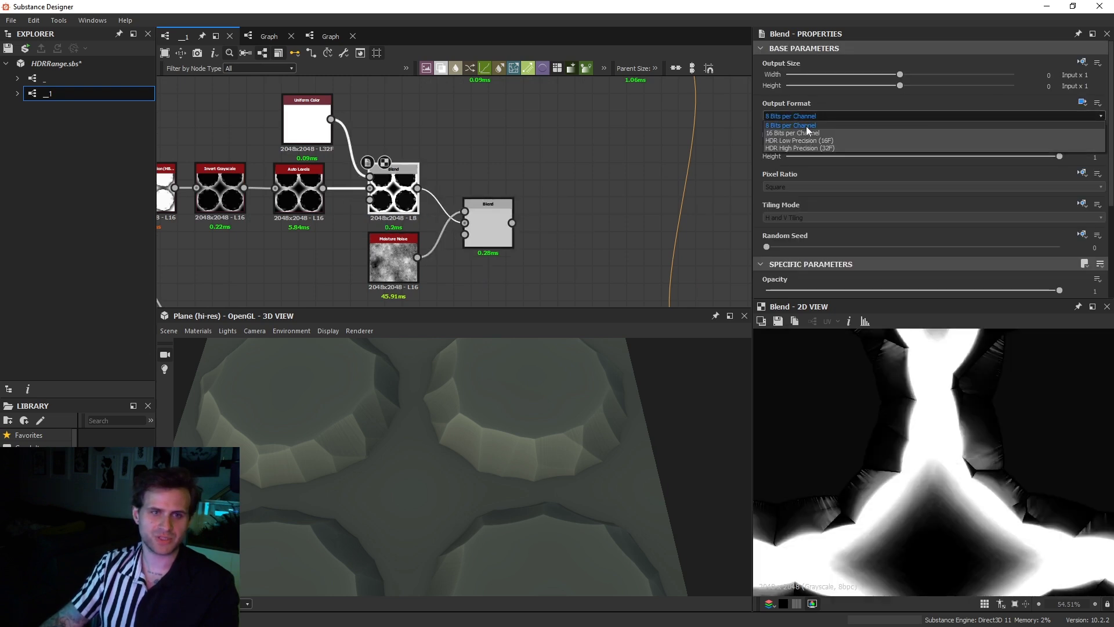
pyautogui.click(821, 147)
# Step: Examine the edge noise in the Subtract Blend's HDR mask up close
pyautogui.click(493, 232)
pyautogui.scroll(-5, 865, 377)
pyautogui.scroll(8, 1007, 460)
pyautogui.scroll(4, 1005, 461)
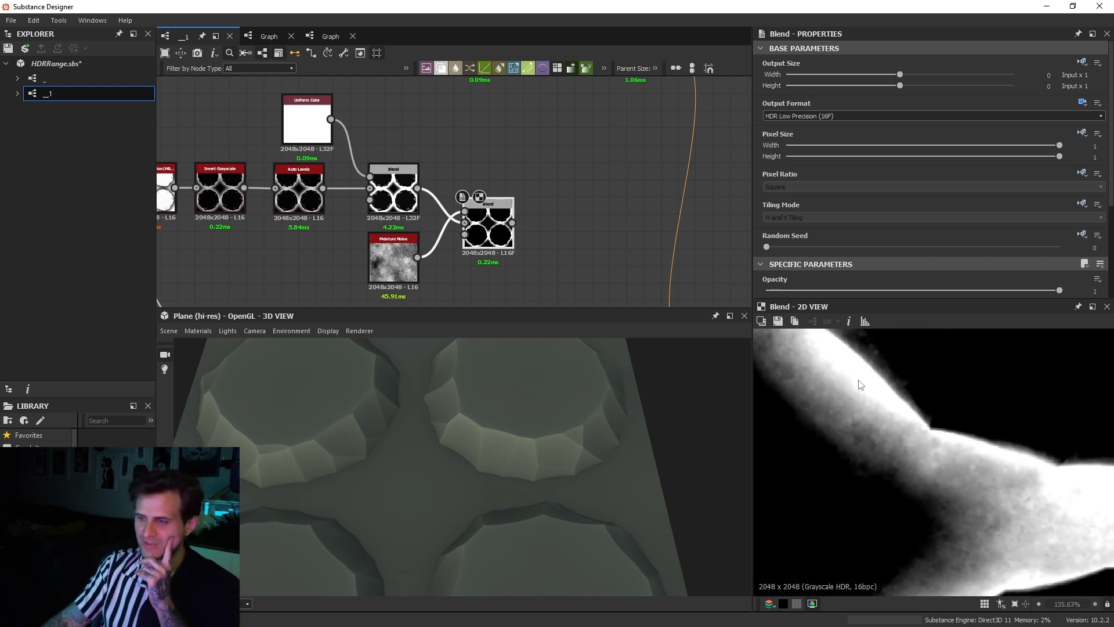
pyautogui.scroll(5, 907, 431)
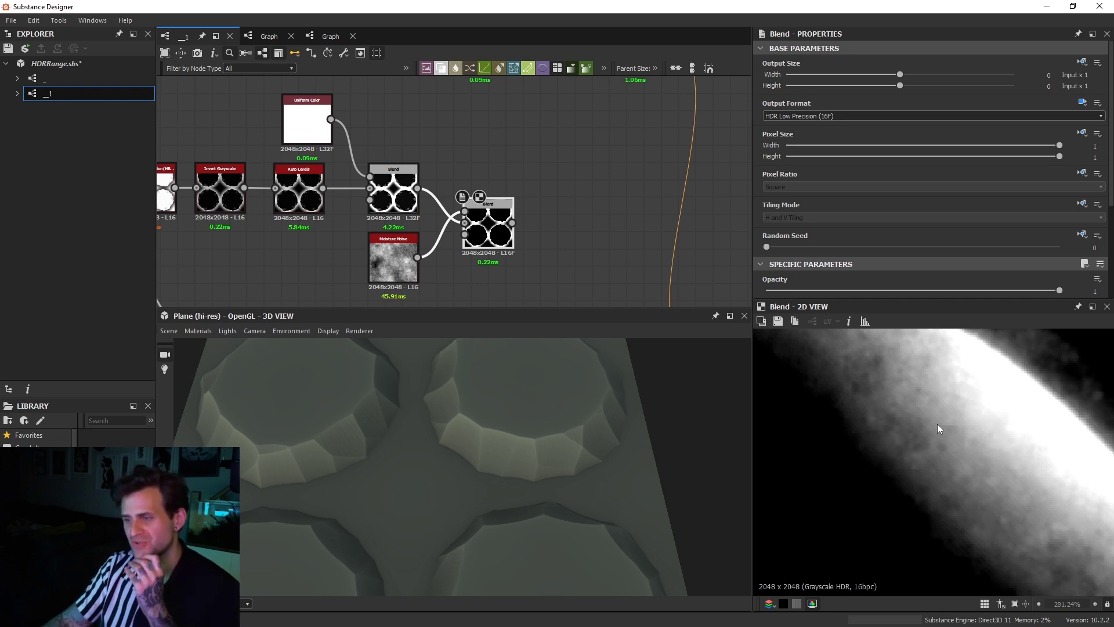
pyautogui.scroll(-1, 557, 223)
# Step: Connect the Subtract Blend's output to the colour Blend's opacity input and inspect the crevice dirt in 3D
pyautogui.moveTo(516, 221); pyautogui.dragTo(599, 81)
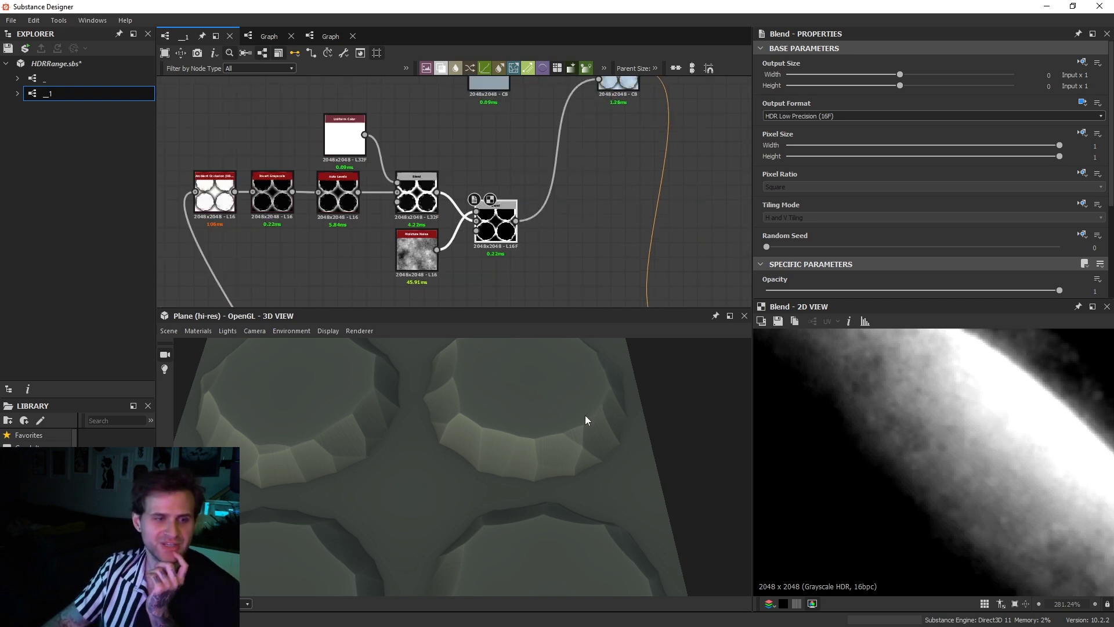
pyautogui.scroll(8, 540, 471)
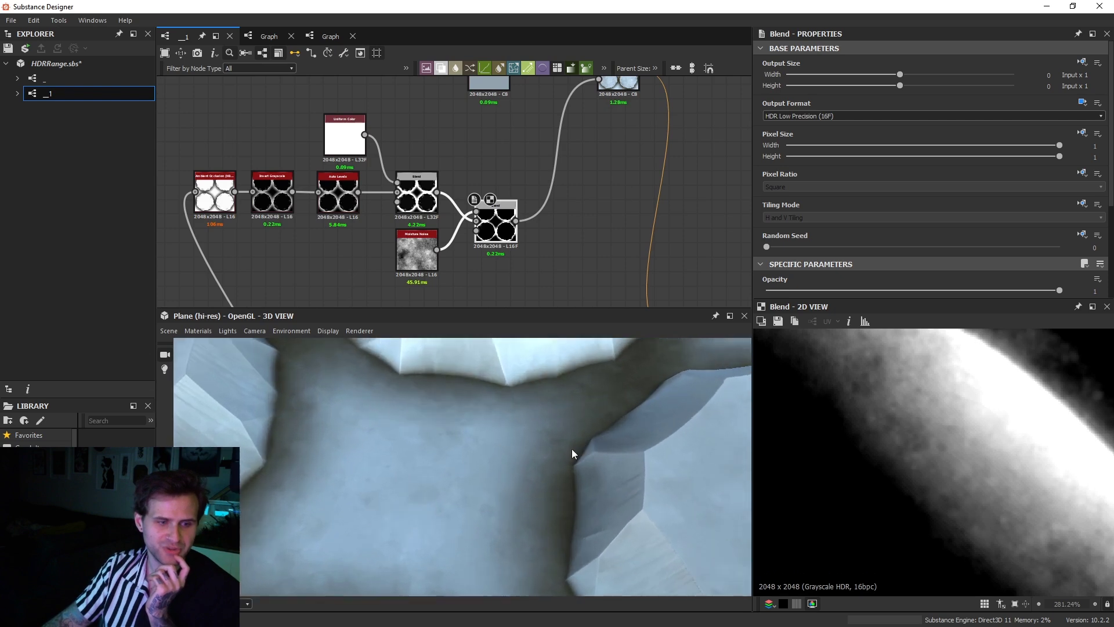
pyautogui.moveTo(574, 444); pyautogui.dragTo(535, 424)
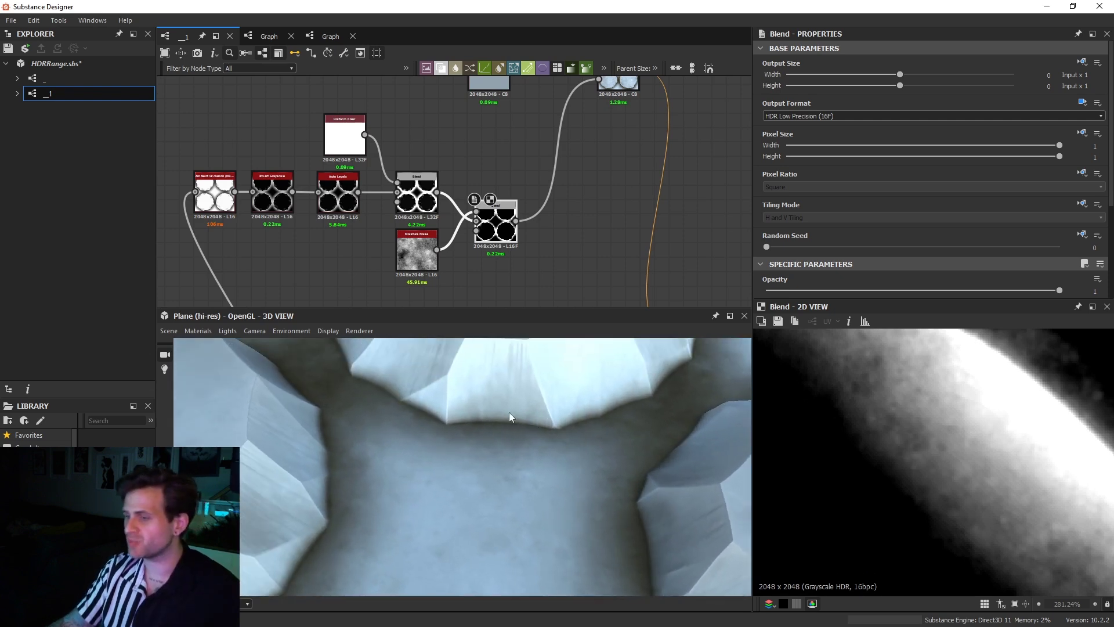
pyautogui.moveTo(517, 434); pyautogui.dragTo(570, 467)
pyautogui.scroll(1, 499, 261)
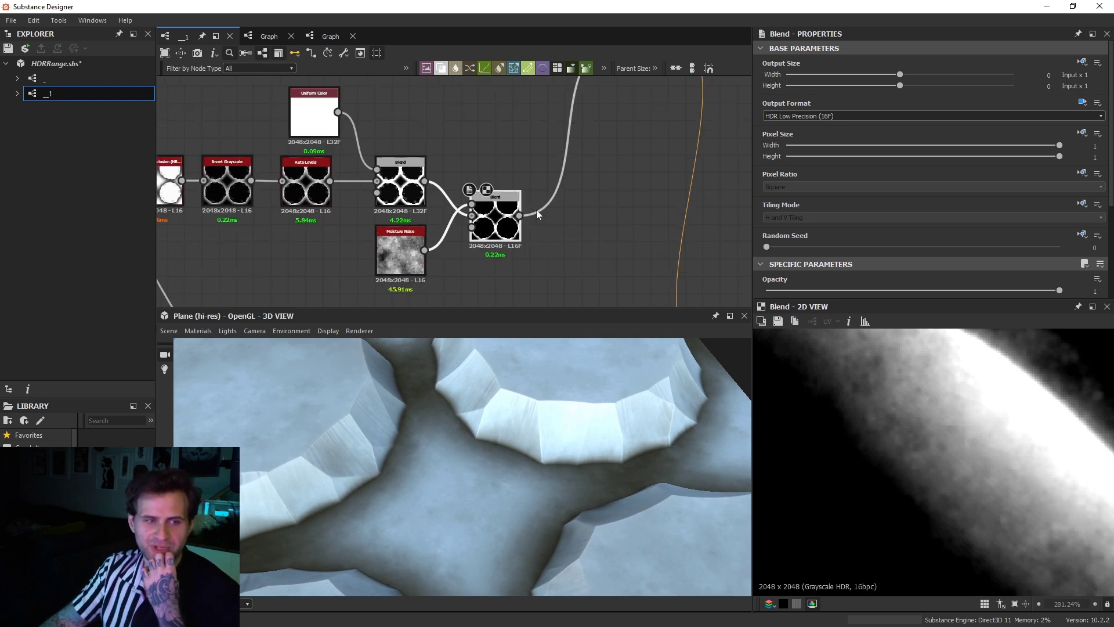
pyautogui.moveTo(596, 171); pyautogui.dragTo(510, 230, button='middle')
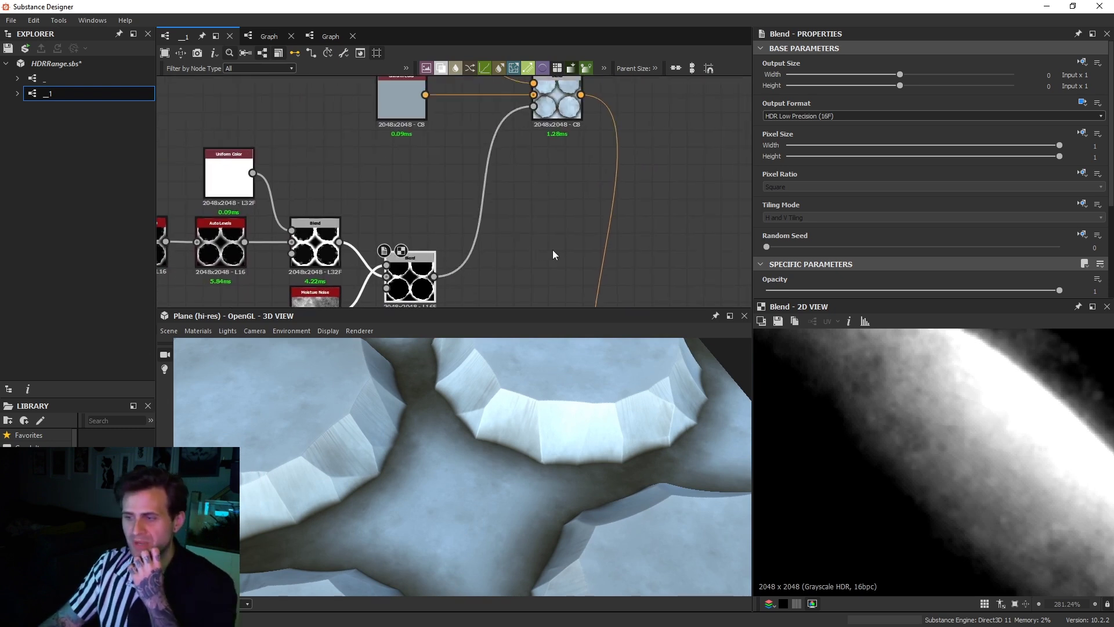
# Step: Review the colour Blend's opacity connection, the brown Uniform Color feeding it, and the Subtract Blend's HDR mask
pyautogui.scroll(3, 522, 140)
pyautogui.click(513, 125)
pyautogui.moveTo(509, 129); pyautogui.dragTo(500, 157, button='middle')
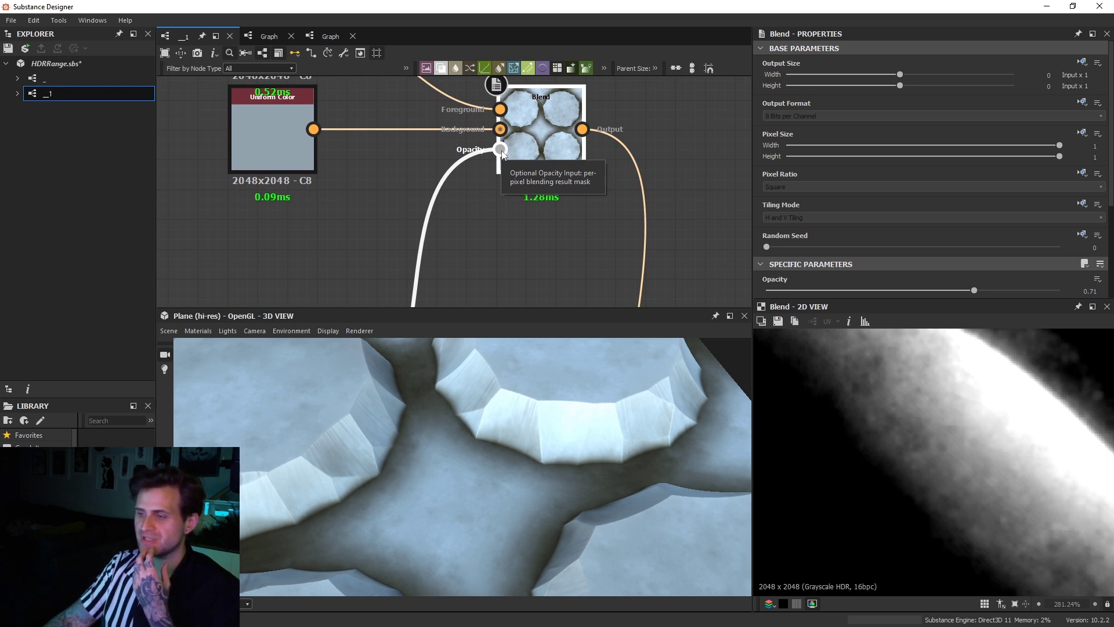
pyautogui.scroll(-5, 454, 217)
pyautogui.moveTo(387, 299); pyautogui.dragTo(446, 231, button='middle')
pyautogui.scroll(3, 447, 232)
pyautogui.click(447, 233)
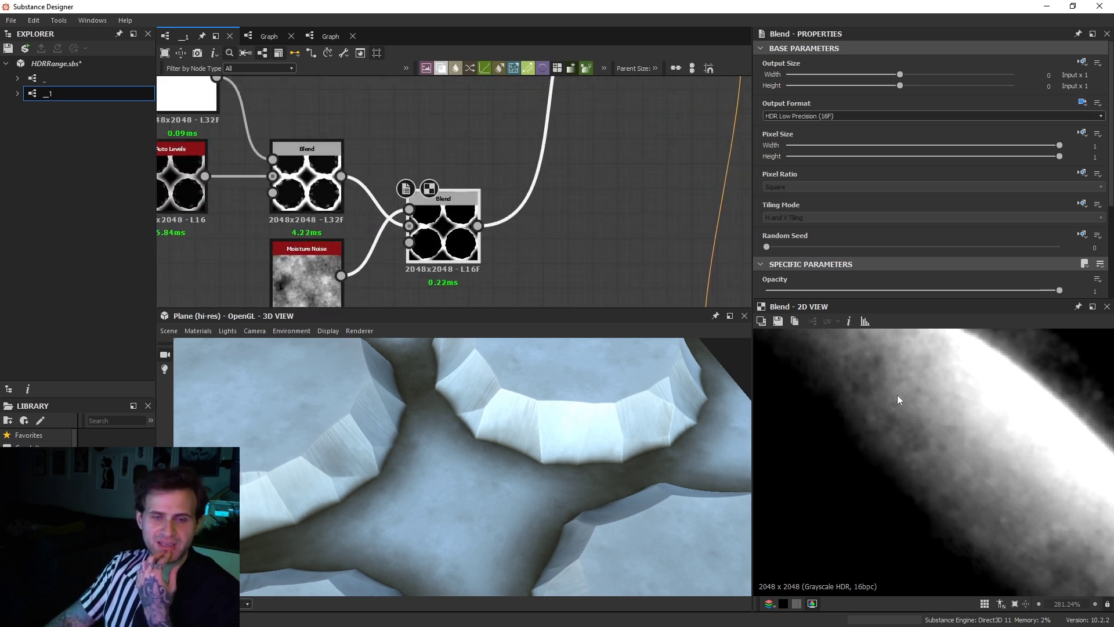
pyautogui.scroll(-8, 866, 498)
pyautogui.scroll(-2, 557, 242)
pyautogui.moveTo(563, 146); pyautogui.dragTo(549, 268, button='middle')
pyautogui.click(464, 145)
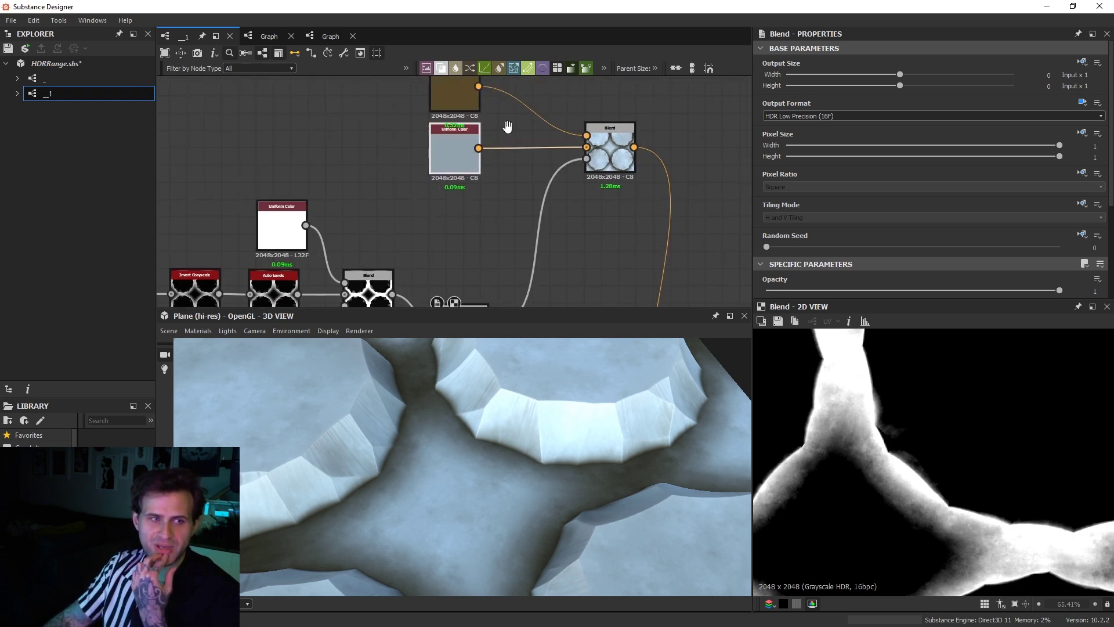
pyautogui.moveTo(509, 133); pyautogui.dragTo(511, 148, button='middle')
pyautogui.doubleClick(454, 116)
pyautogui.scroll(1, 597, 190)
pyautogui.moveTo(567, 198); pyautogui.dragTo(623, 129, button='middle')
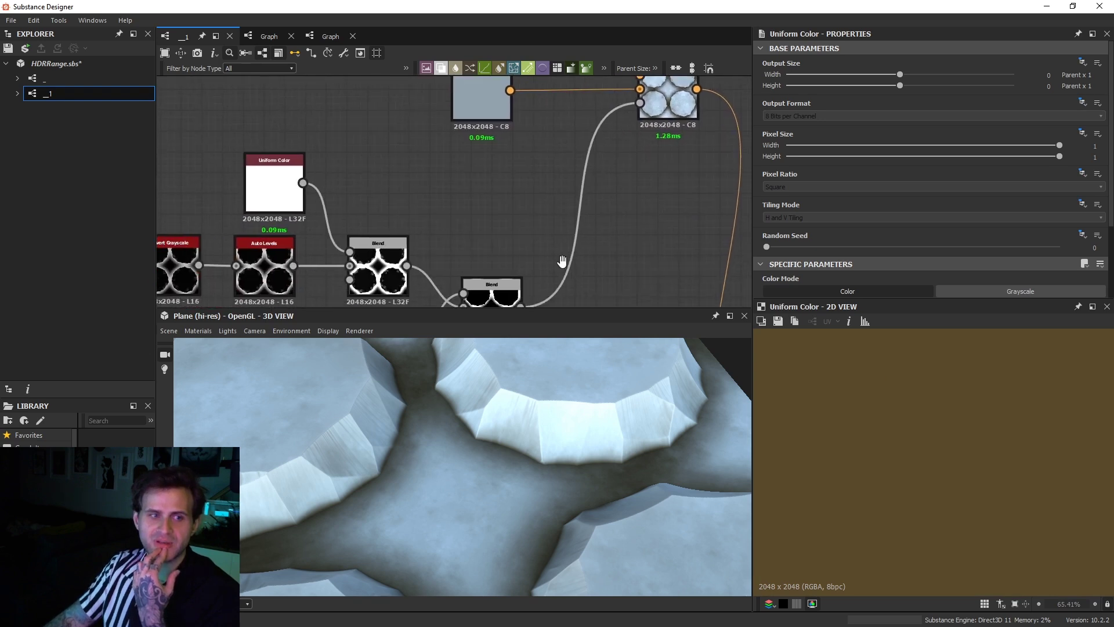
pyautogui.moveTo(563, 261); pyautogui.dragTo(569, 180, button='middle')
pyautogui.doubleClick(500, 226)
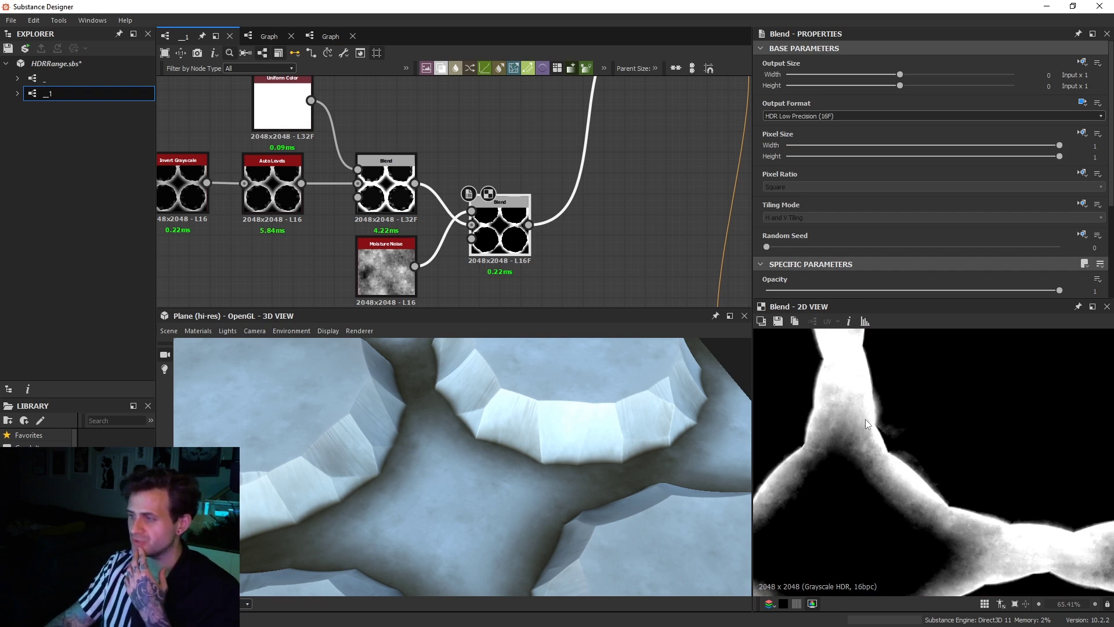
# Step: Examine a crevice edge in the colour Blend's result up close and preview its brown foreground colour
pyautogui.moveTo(668, 145); pyautogui.dragTo(581, 245, button='middle')
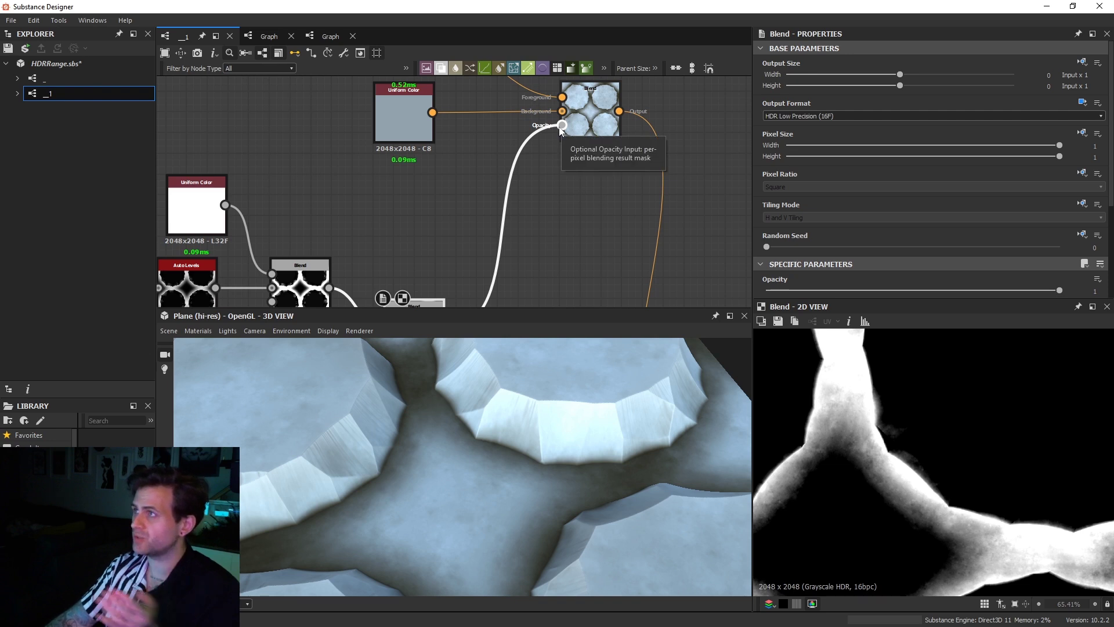
pyautogui.scroll(1, 558, 129)
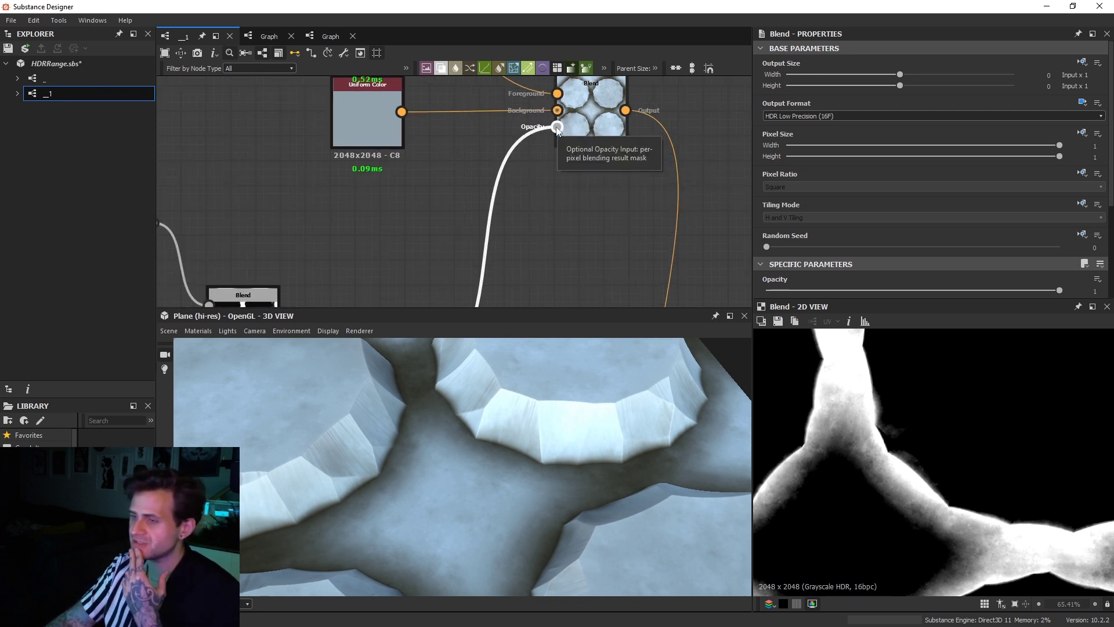
pyautogui.doubleClick(603, 128)
pyautogui.scroll(10, 907, 475)
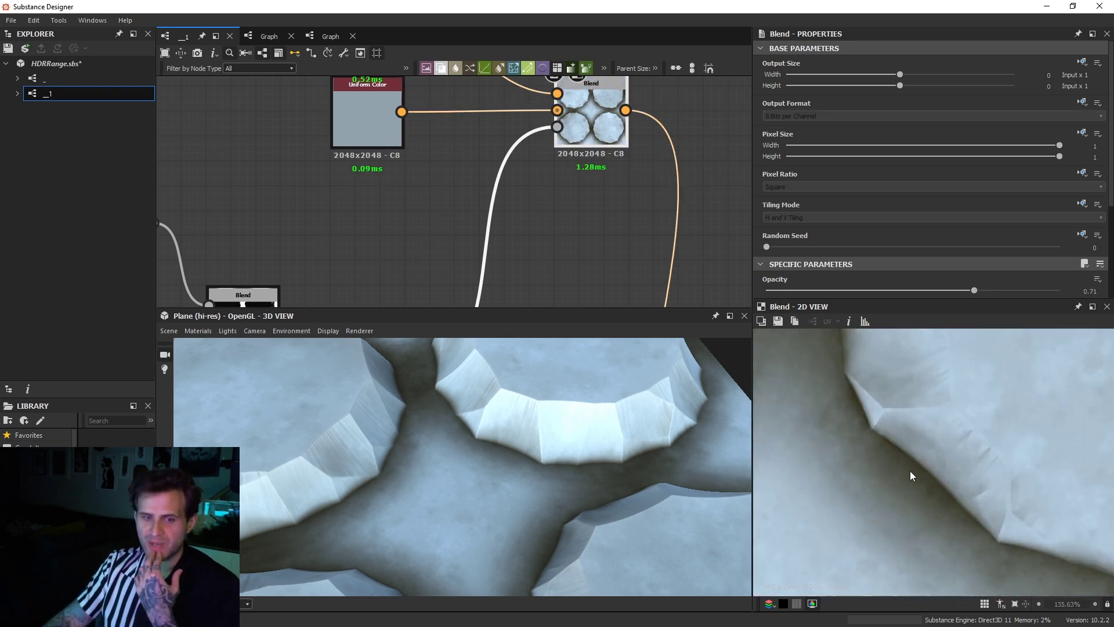
pyautogui.moveTo(557, 127); pyautogui.dragTo(544, 282, button='middle')
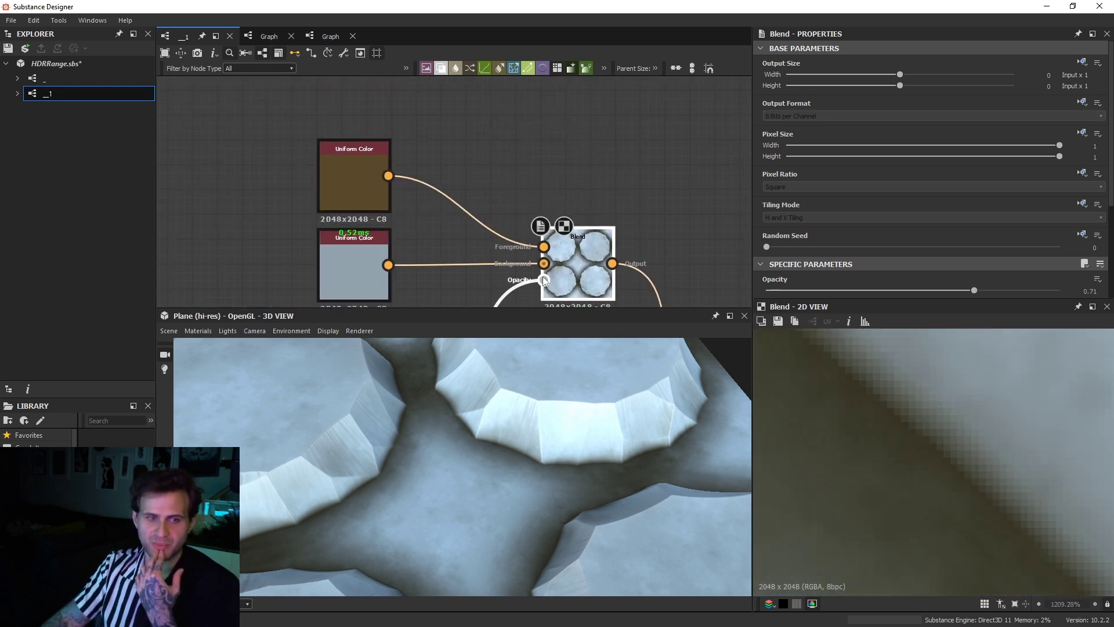
pyautogui.doubleClick(354, 180)
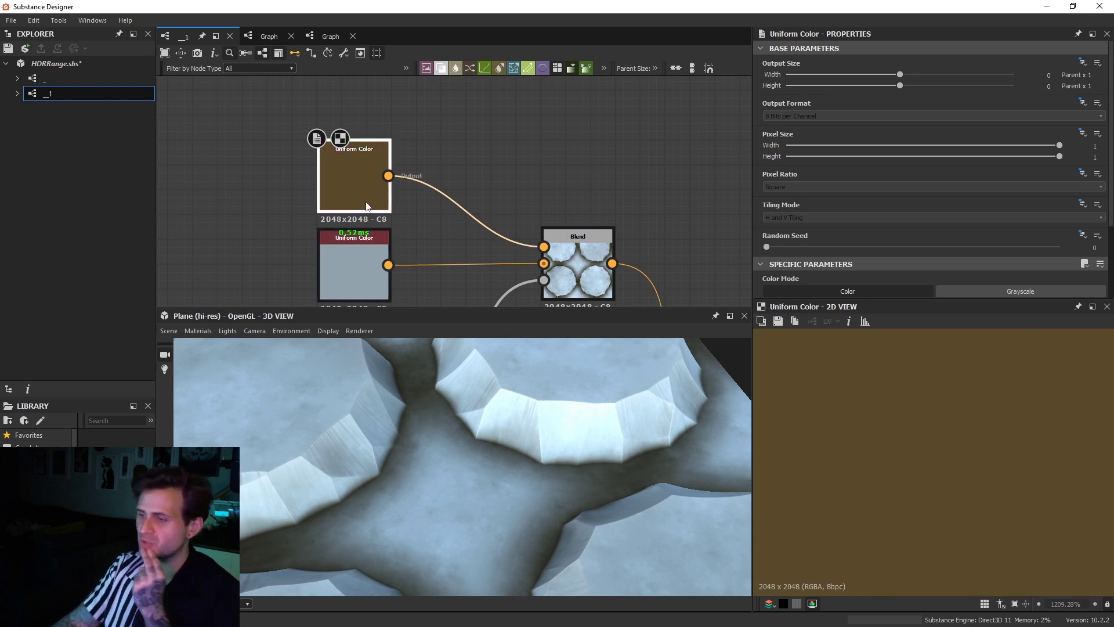
# Step: Add a Clamp Grayscale node between the Subtract Blend and the colour Blend
pyautogui.scroll(-3, 469, 264)
pyautogui.moveTo(472, 273); pyautogui.dragTo(450, 146, button='middle')
pyautogui.click(466, 242)
pyautogui.press('space')
pyautogui.write('clam')
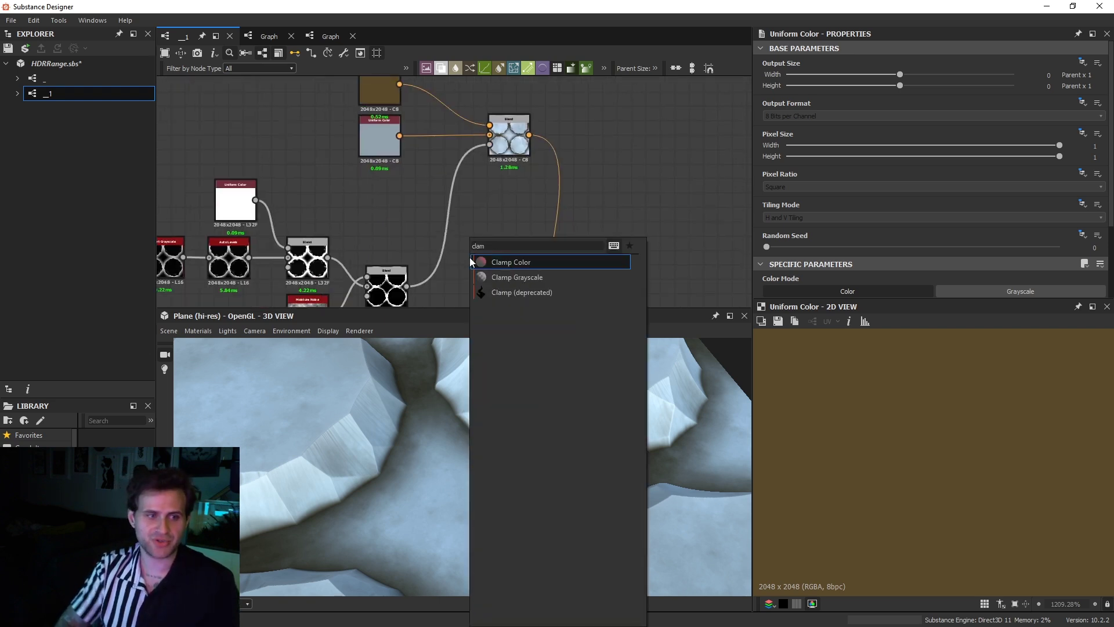
pyautogui.press('Down')
pyautogui.press('Return')
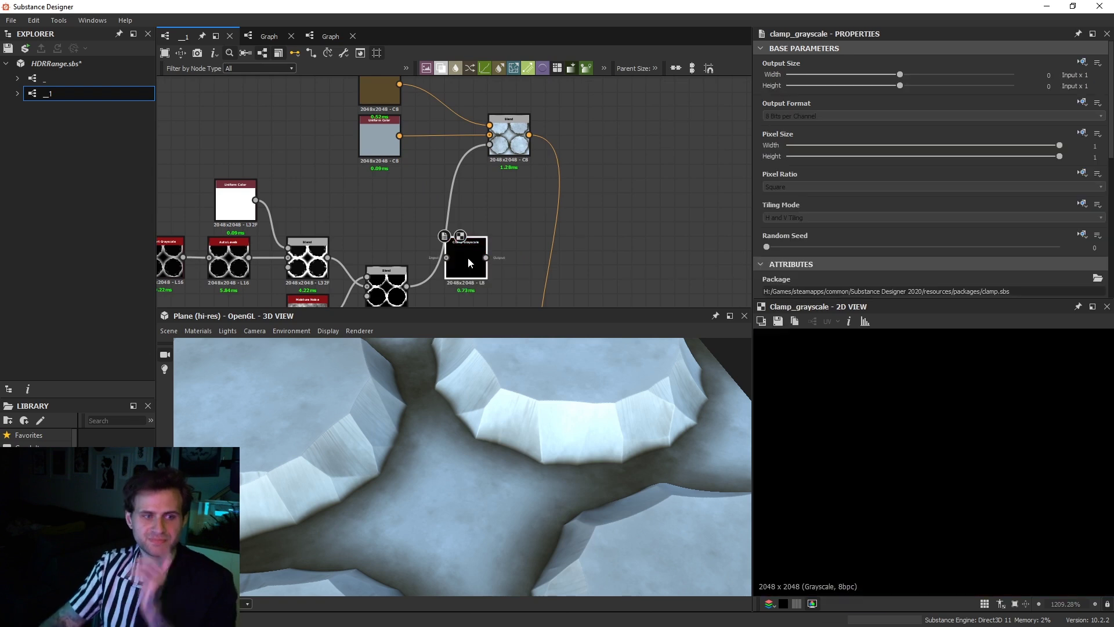
# Step: Route the Subtract Blend's mask through Clamp Grayscale into the colour Blend's opacity input and inspect the crevices in 3D
pyautogui.scroll(-3, 895, 214)
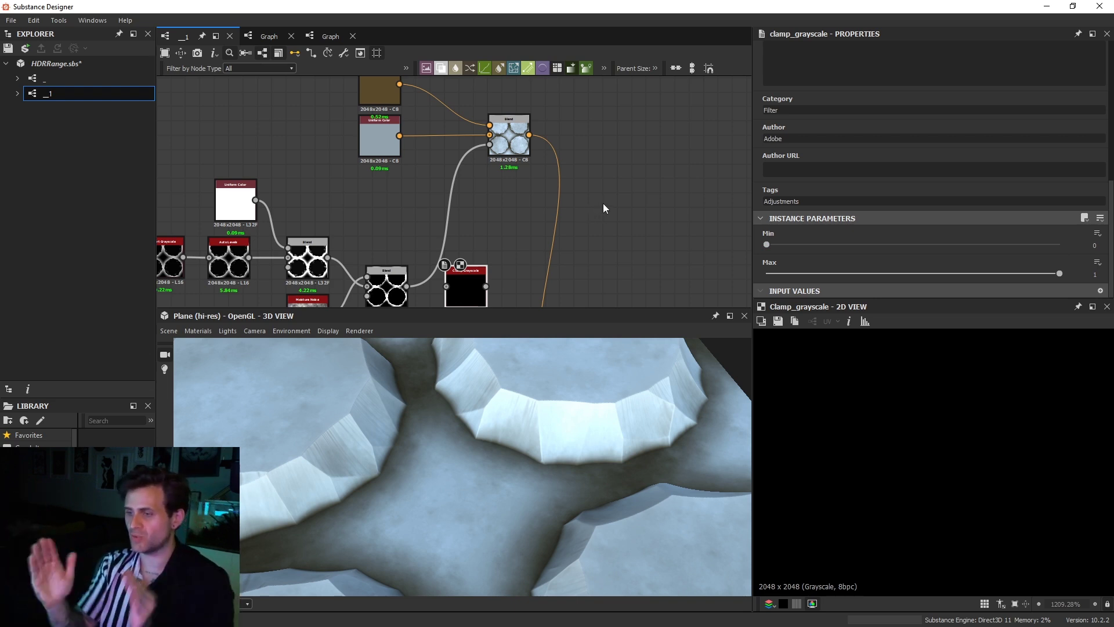
pyautogui.moveTo(407, 286); pyautogui.dragTo(490, 145)
pyautogui.moveTo(543, 446); pyautogui.dragTo(562, 477)
pyautogui.scroll(4, 517, 465)
pyautogui.scroll(4, 506, 430)
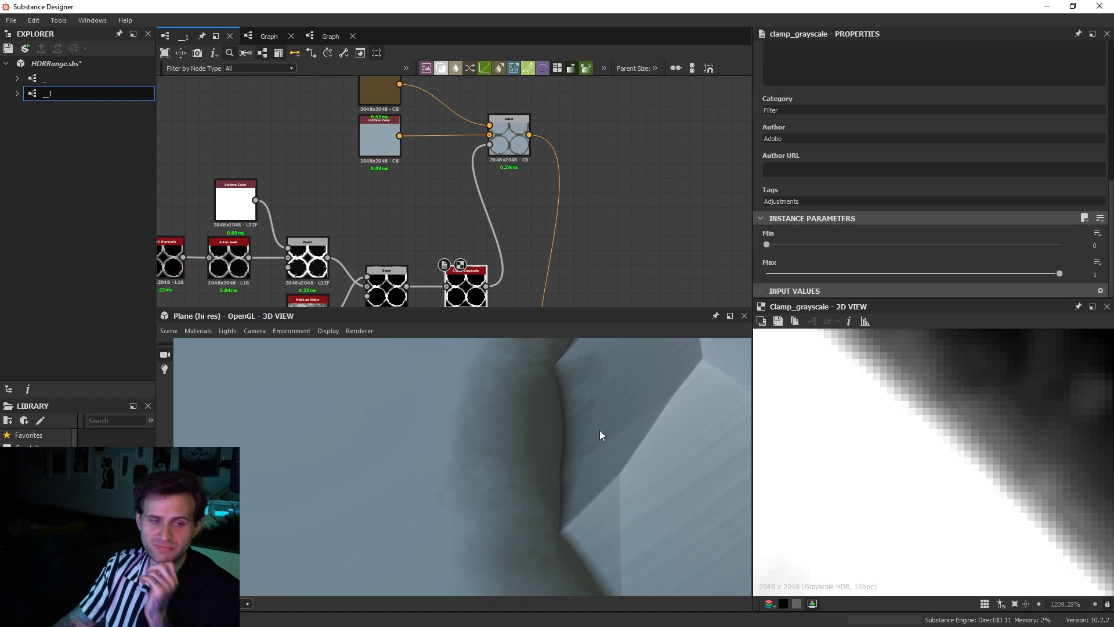
pyautogui.scroll(-5, 600, 431)
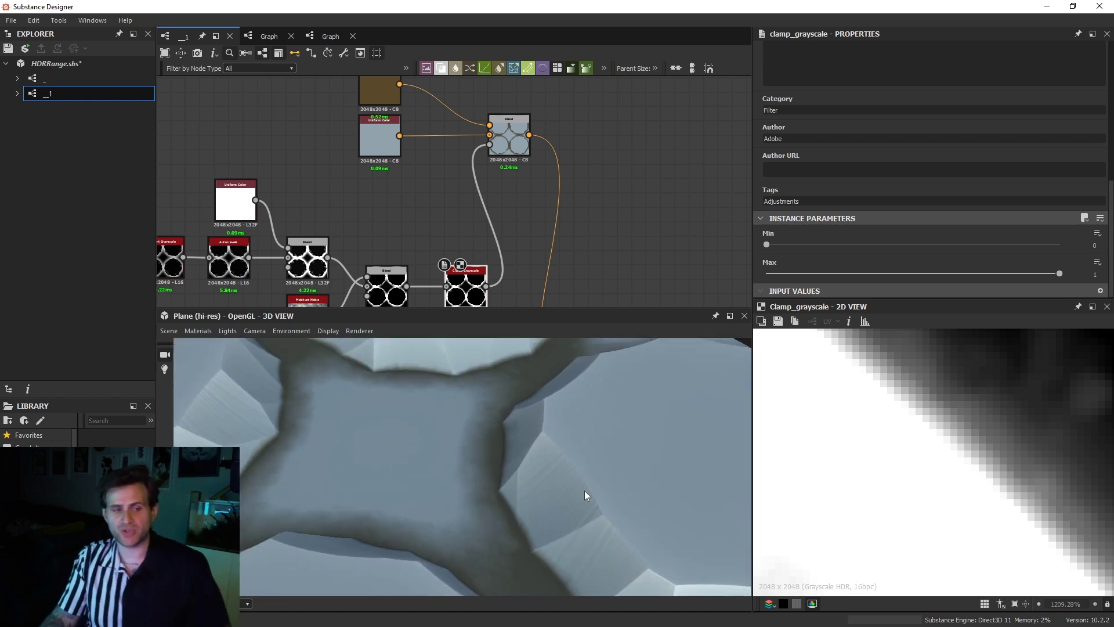